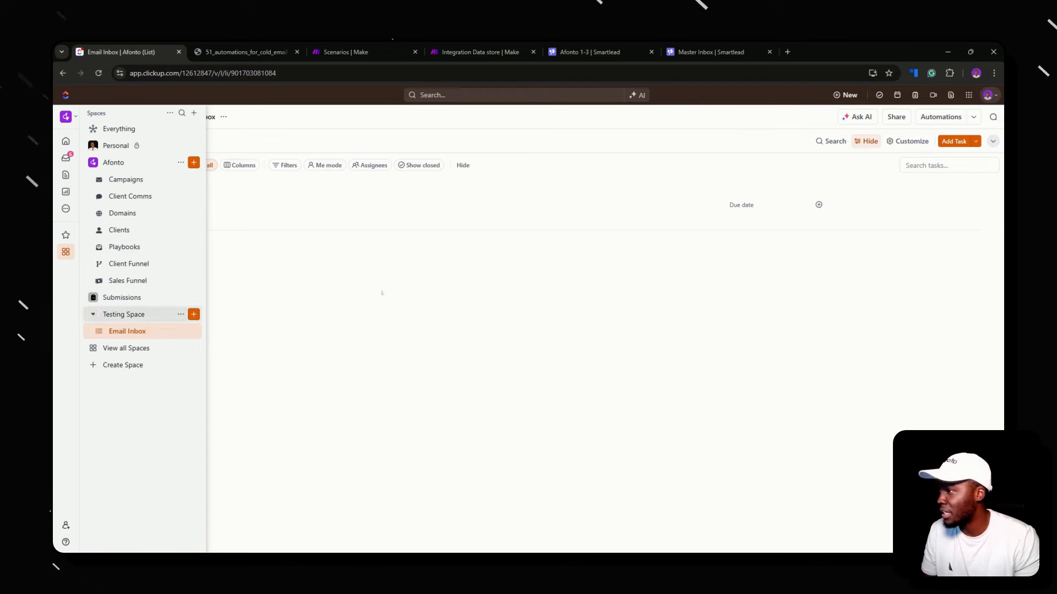
Glance at the Make Integration Data store, then return to the empty ClickUp Email Inbox list
left_click(479, 52)
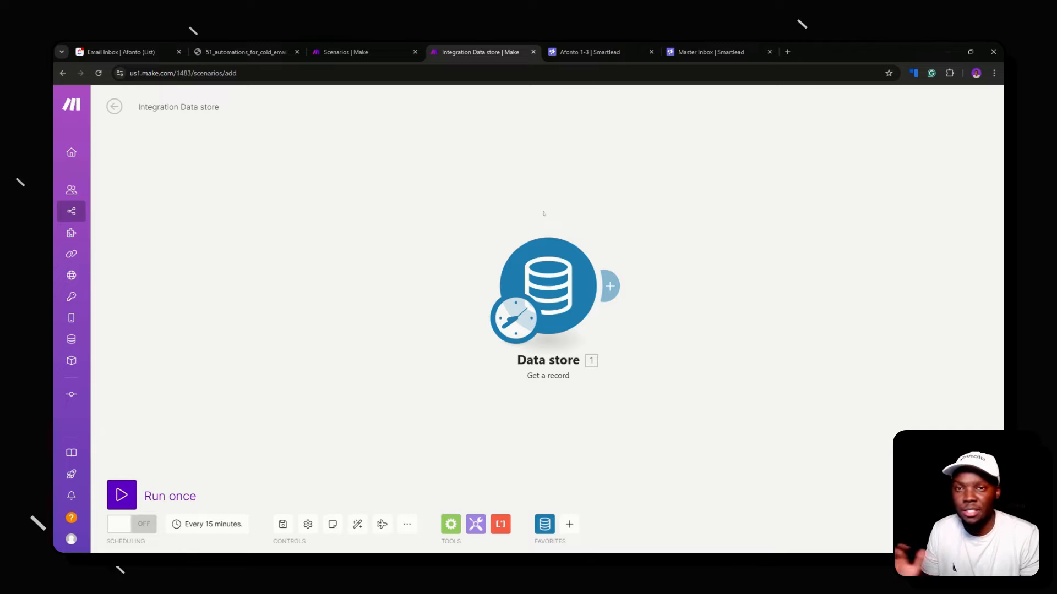
left_click(151, 46)
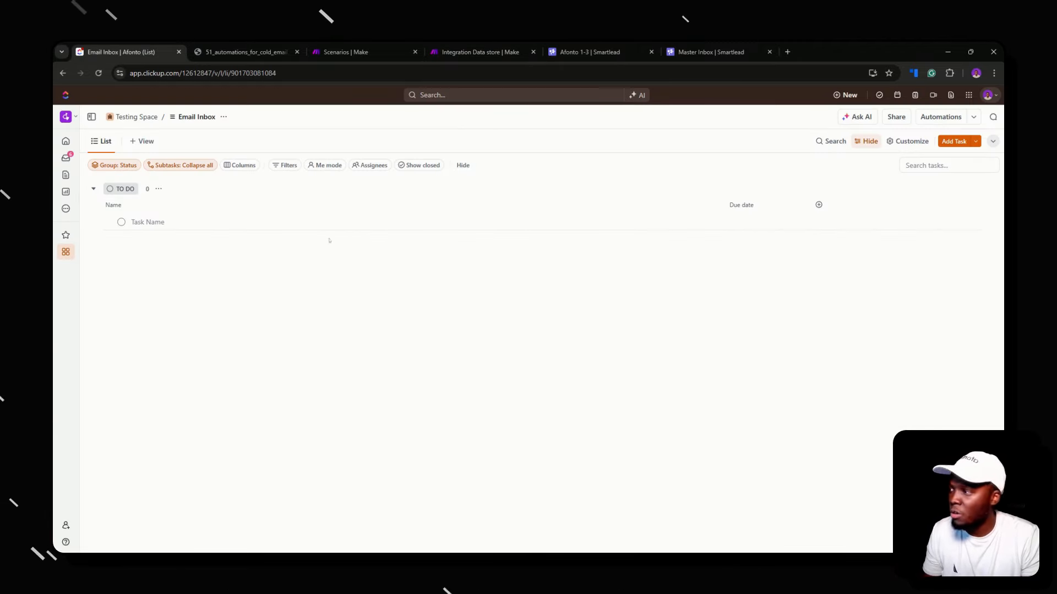
Add a TO DO task titled with the contact's full name and e-mail address
left_click(328, 222)
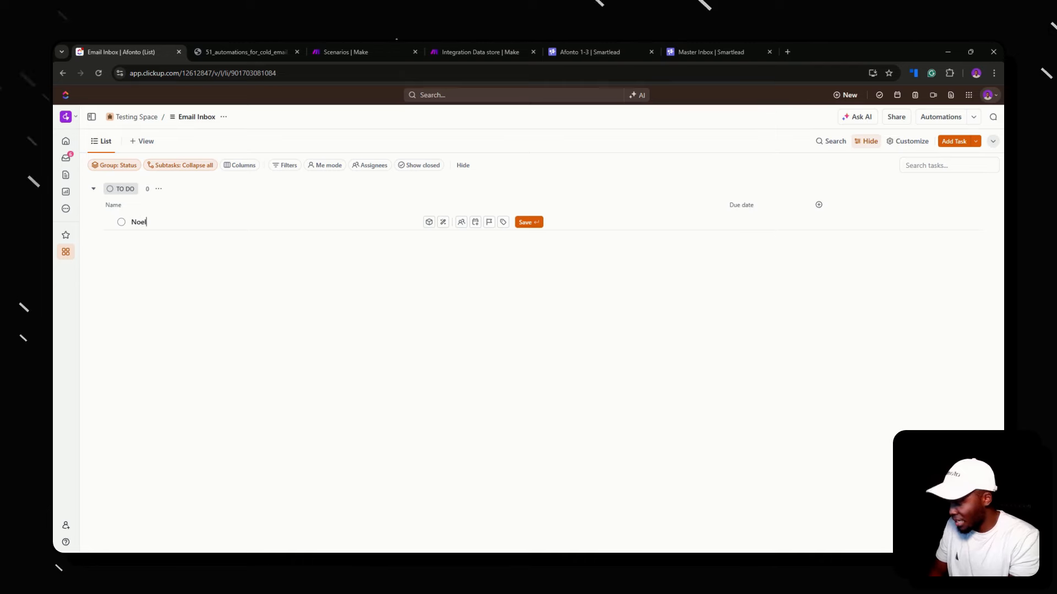
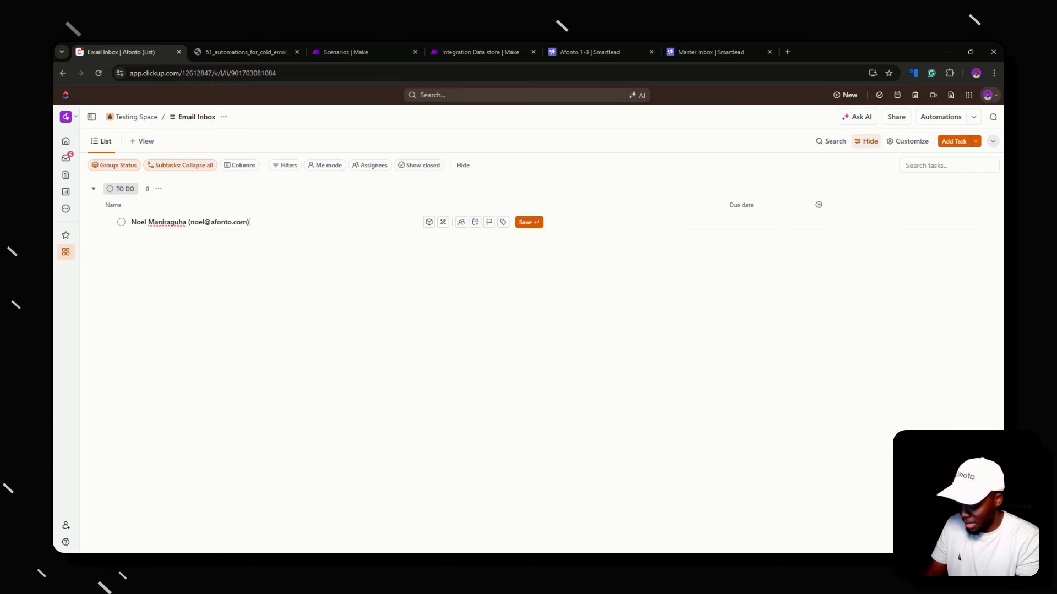
key("Return")
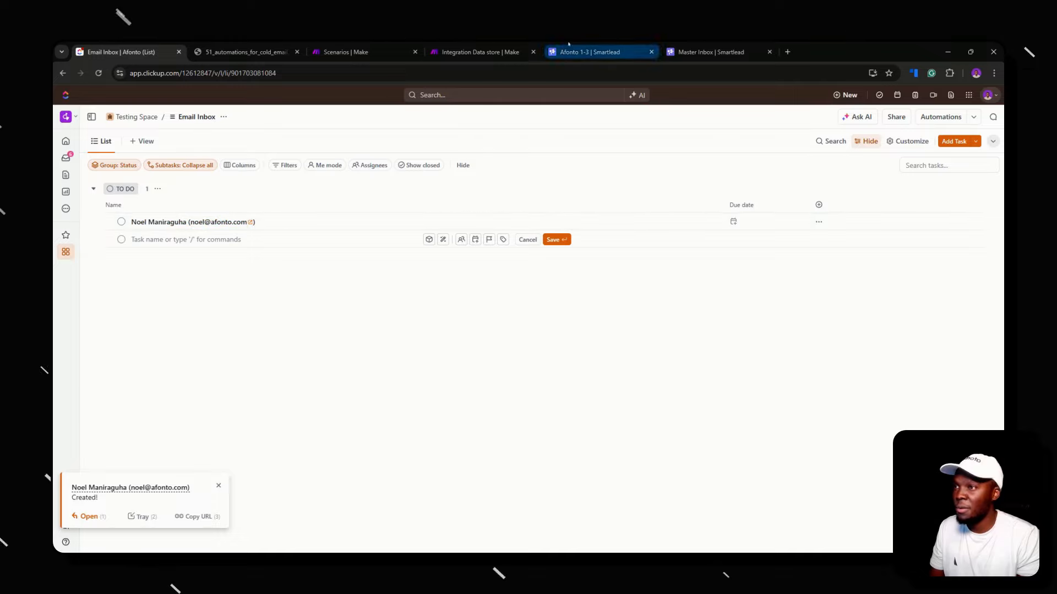
Check the Smartlead inbox and Make scenarios, then dismiss the extra empty task row
left_click(717, 48)
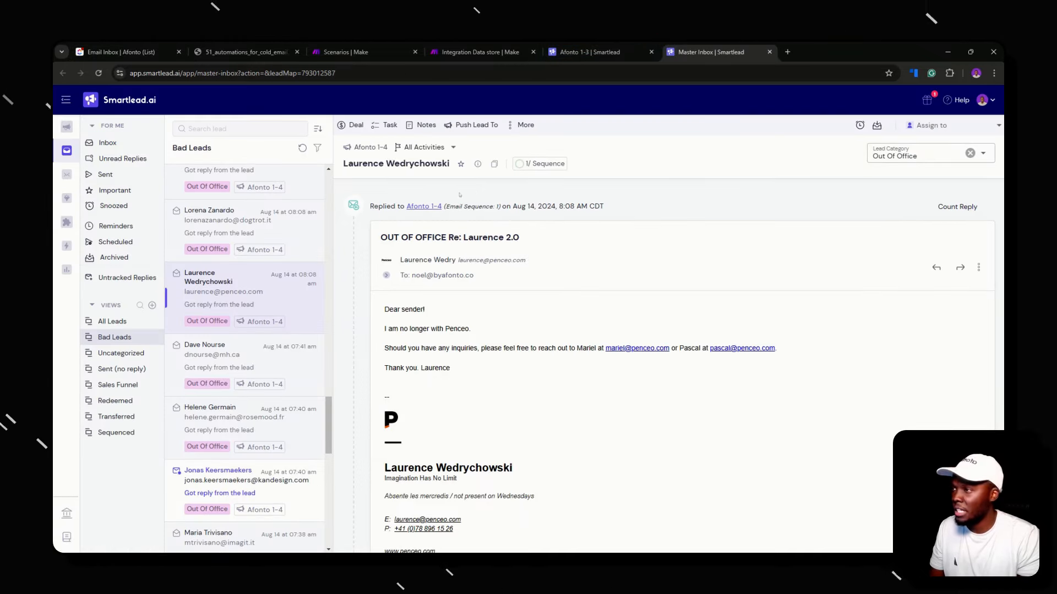
left_click(352, 52)
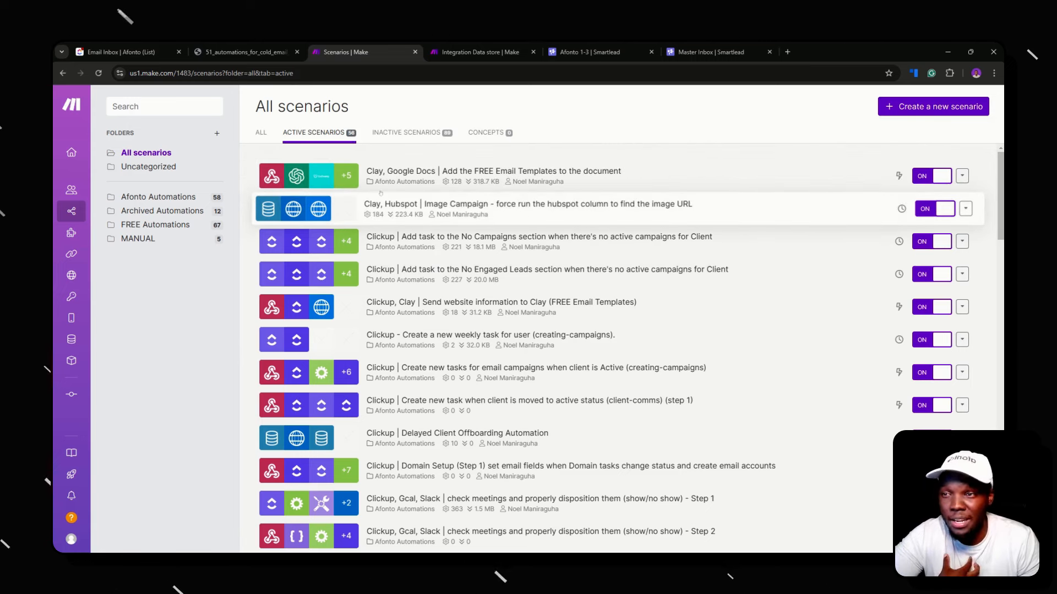
left_click(140, 48)
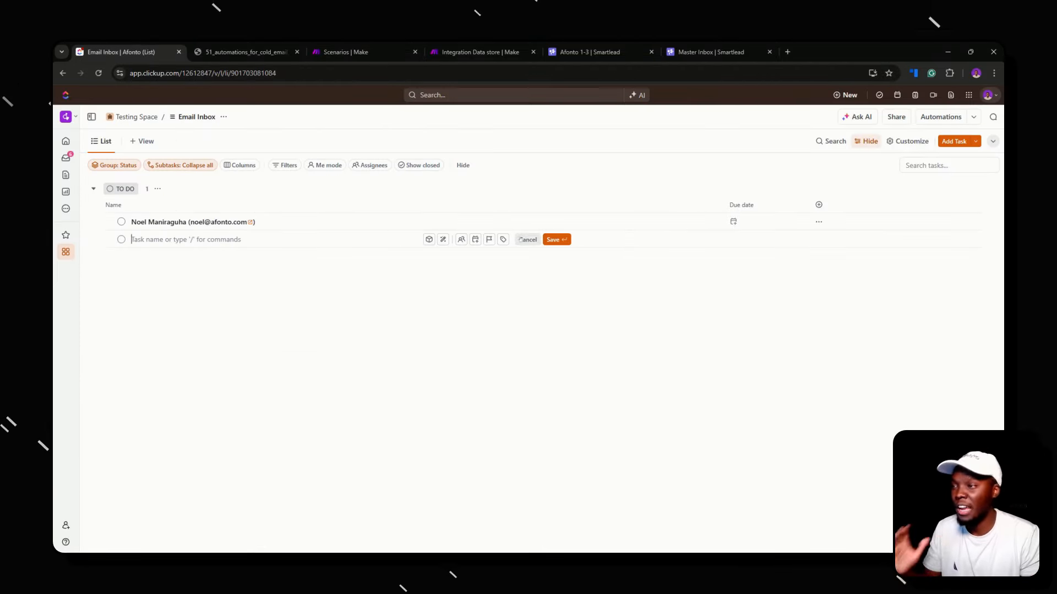
left_click(523, 239)
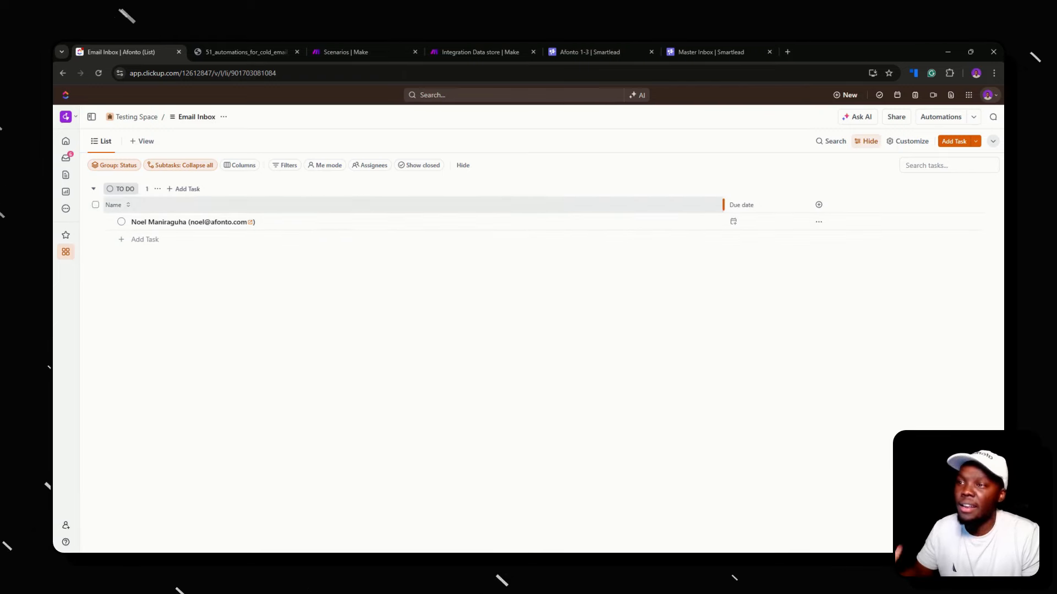
Hide the Due date column and add a Text area (Long Text) field named Email Response
left_click(737, 205)
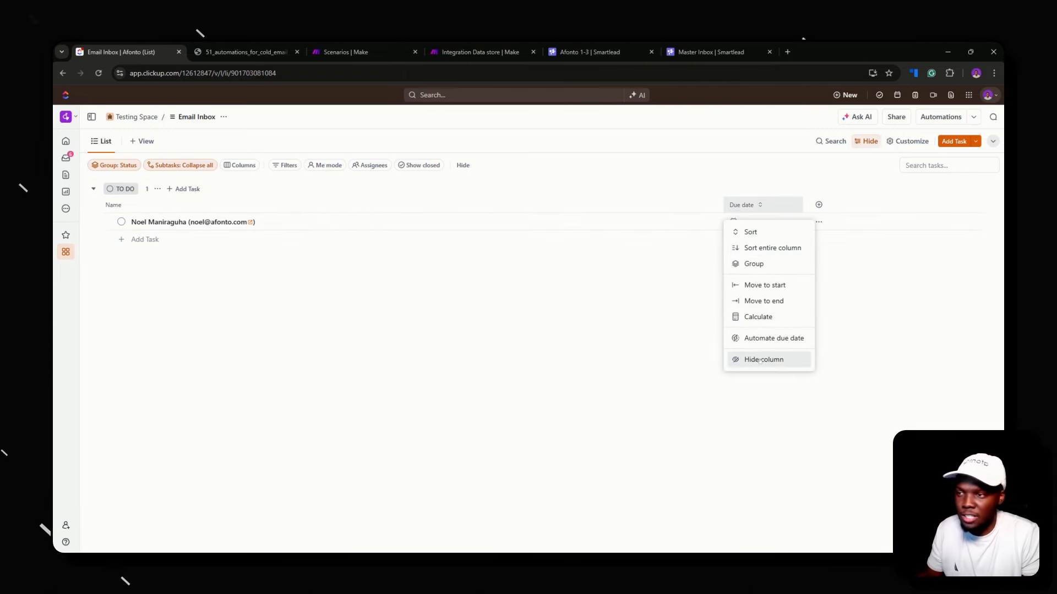
left_click(738, 360)
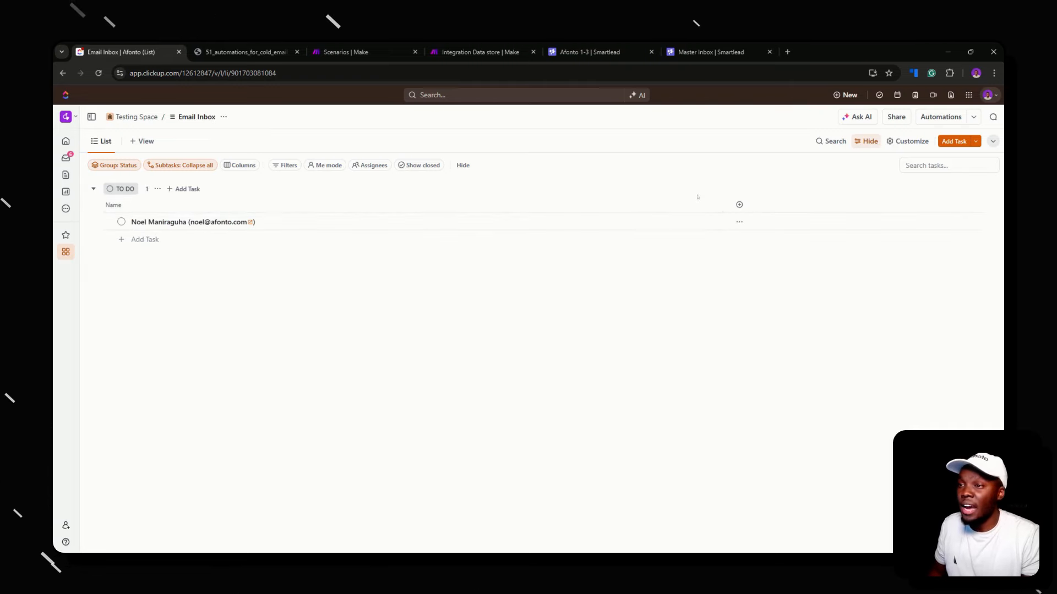
left_click(737, 209)
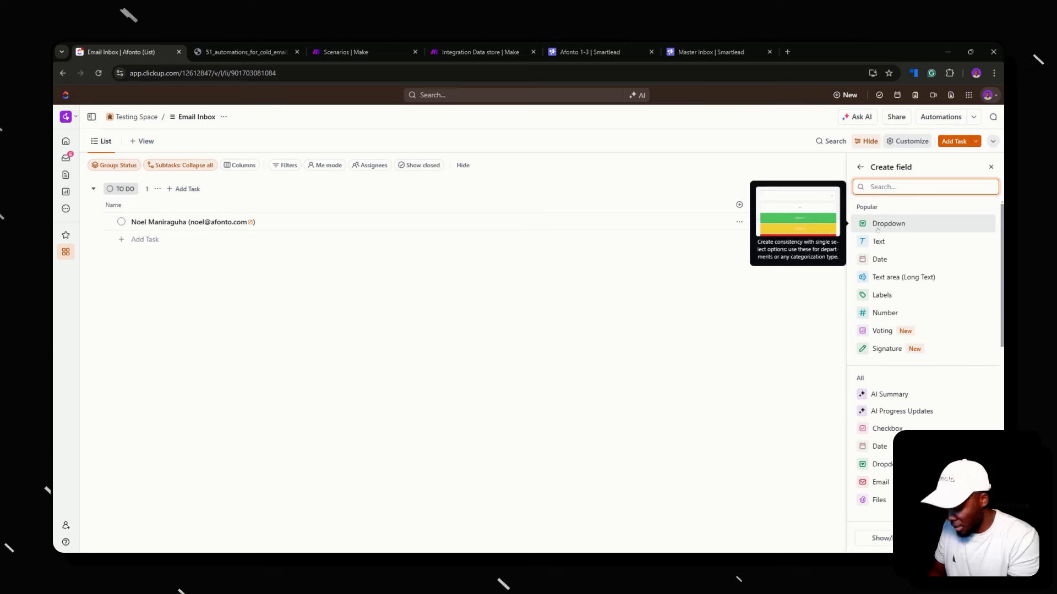
left_click(877, 277)
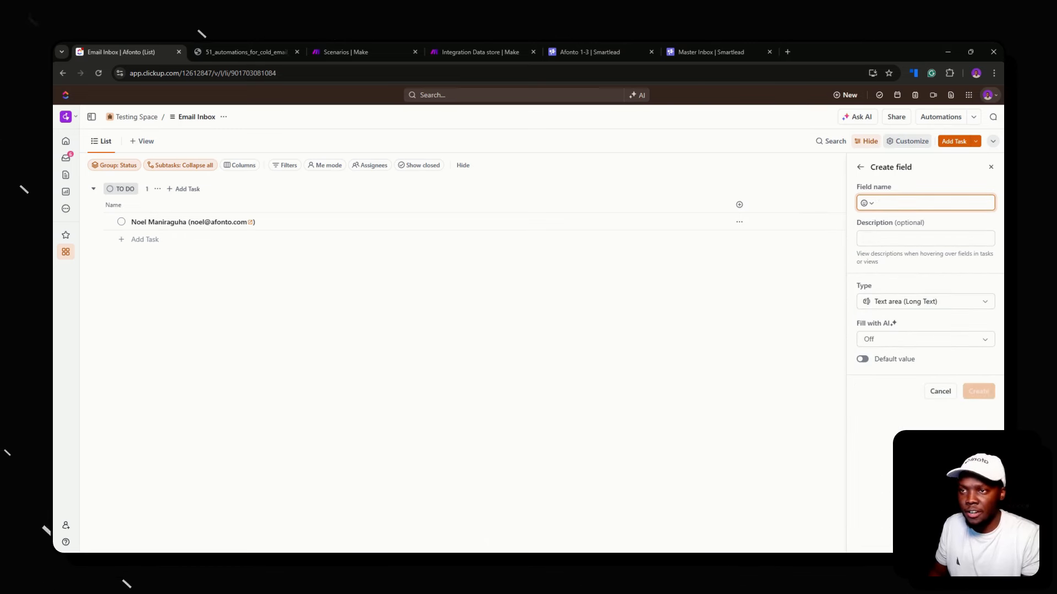
type("Email")
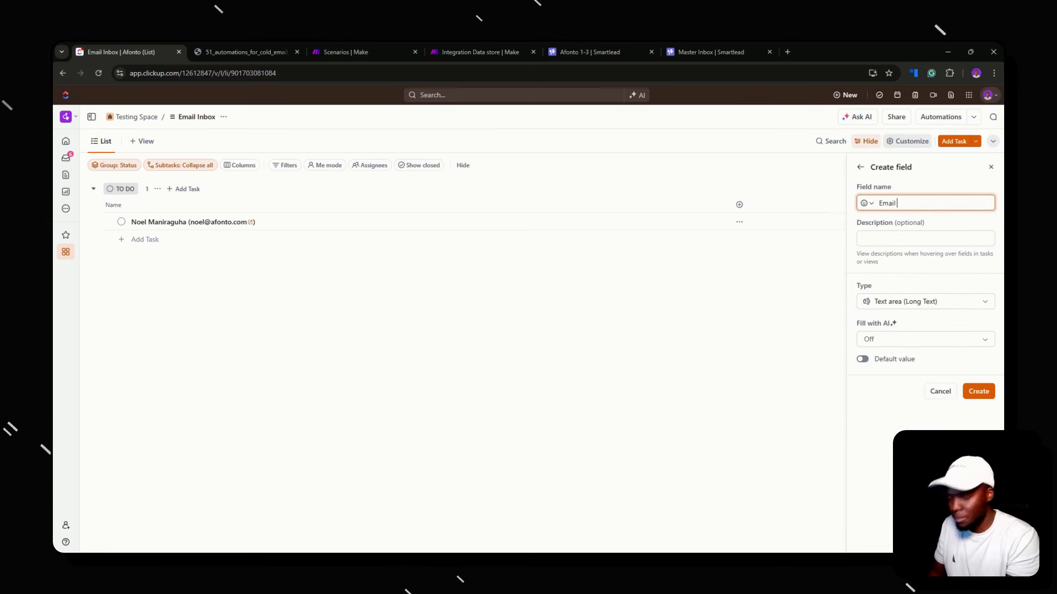
type(" Resp")
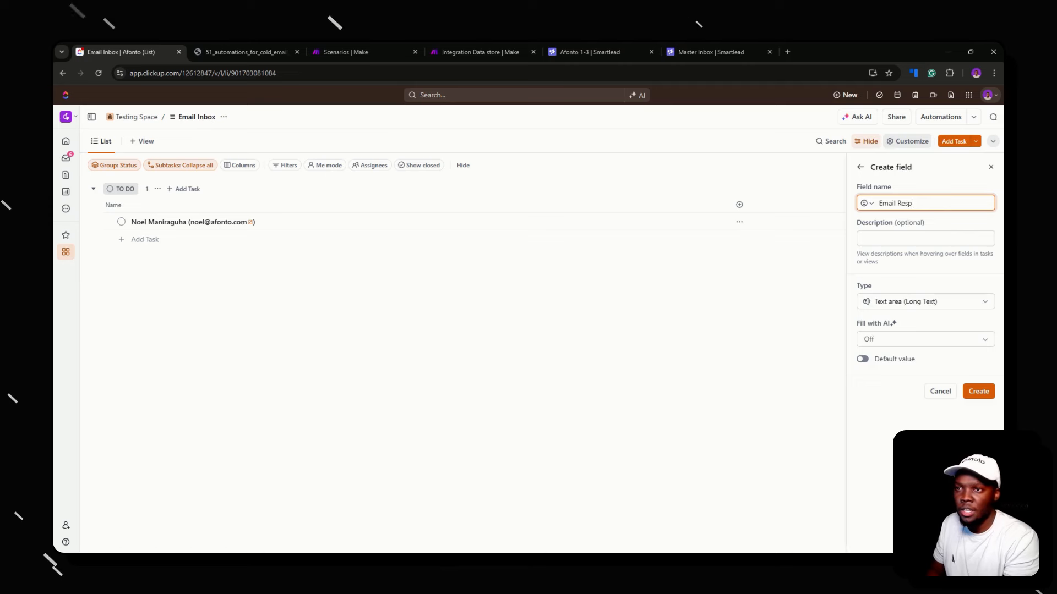
type("onse")
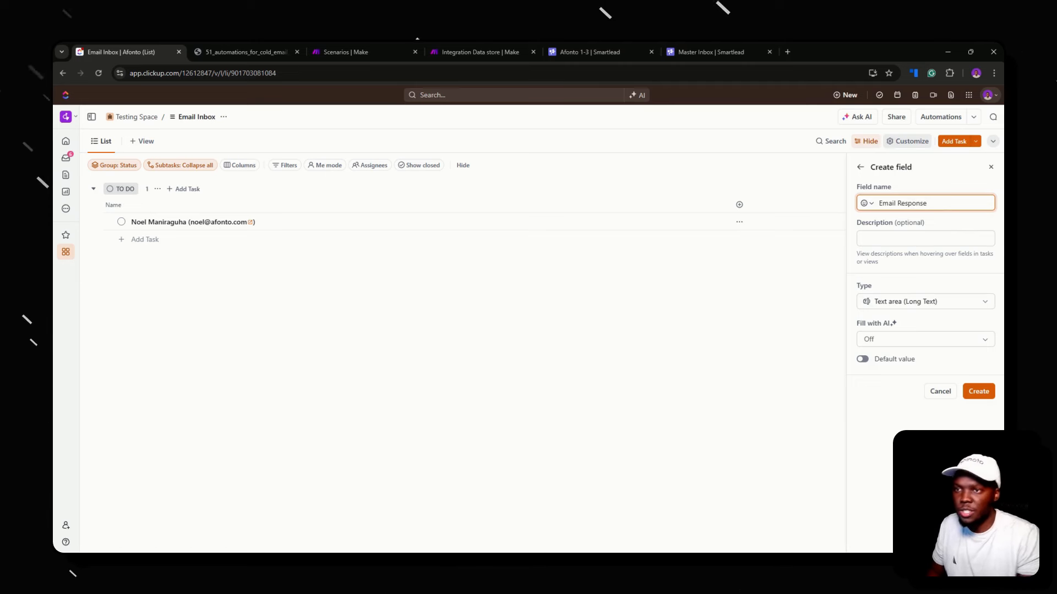
left_click(978, 391)
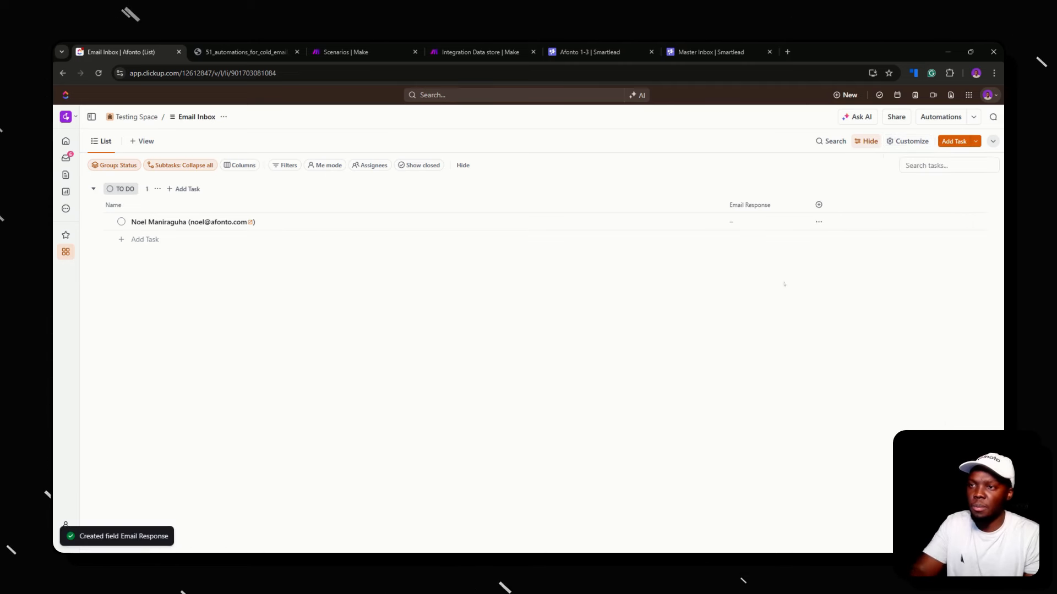
Narrow the Name column, widen Email Response, and copy the out-of-office reply body in Smartlead
left_click_drag(724, 204, 549, 205)
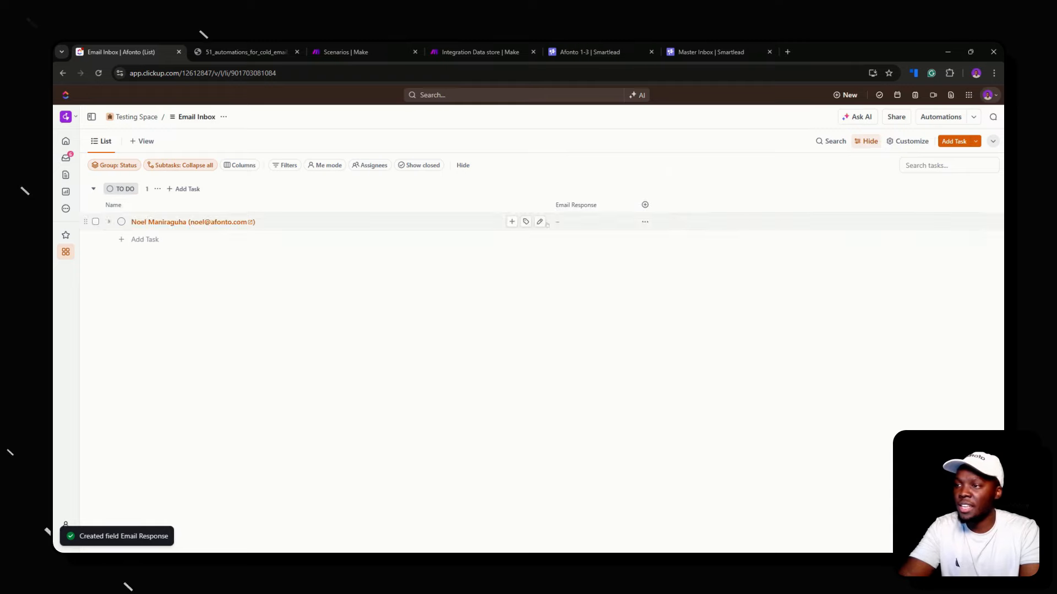
left_click_drag(629, 204, 710, 204)
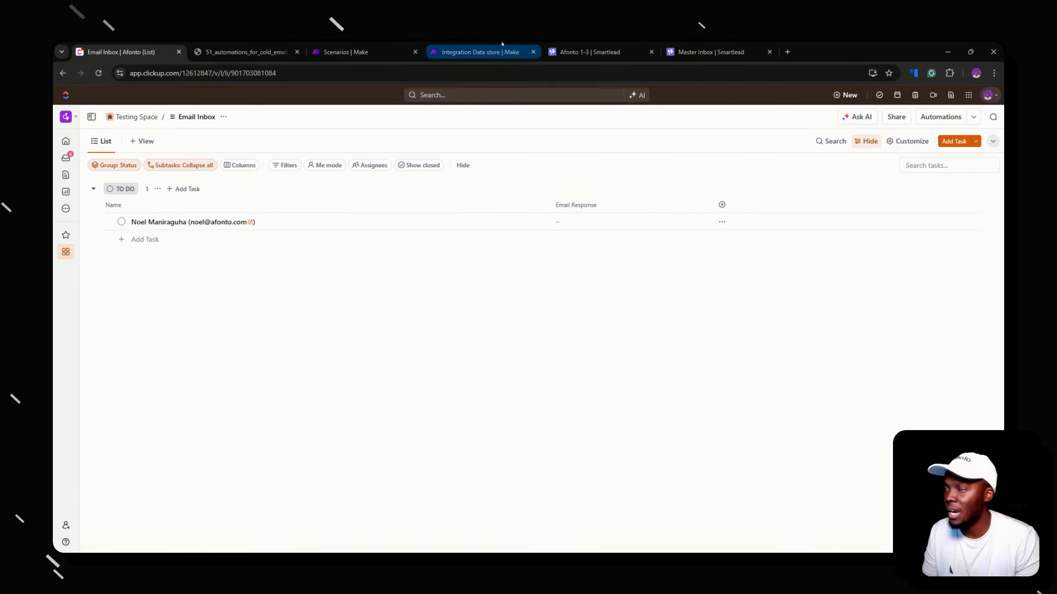
left_click(708, 45)
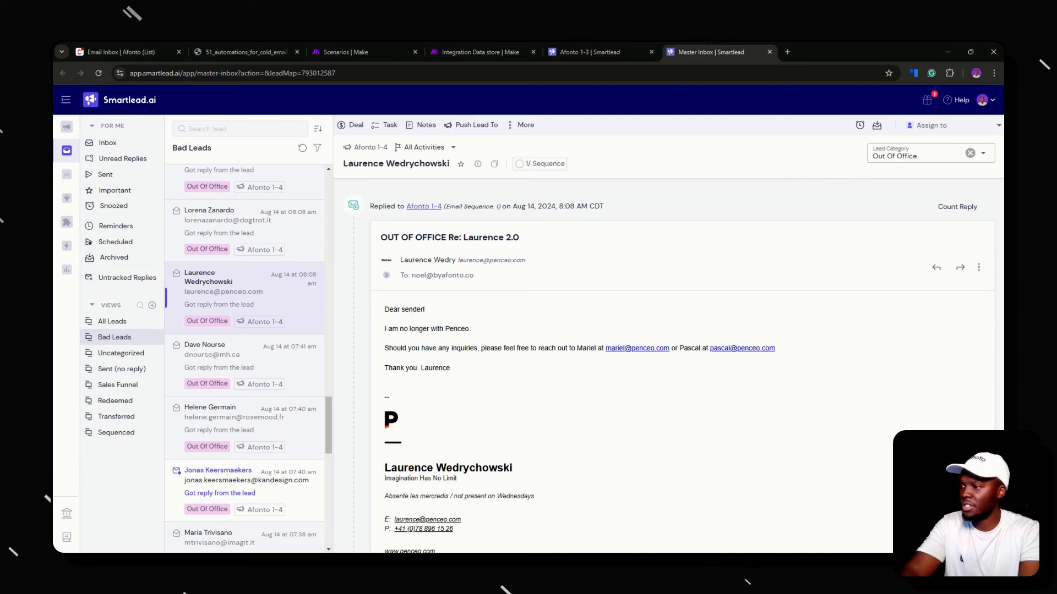
left_click_drag(384, 309, 457, 373)
key("ctrl+c")
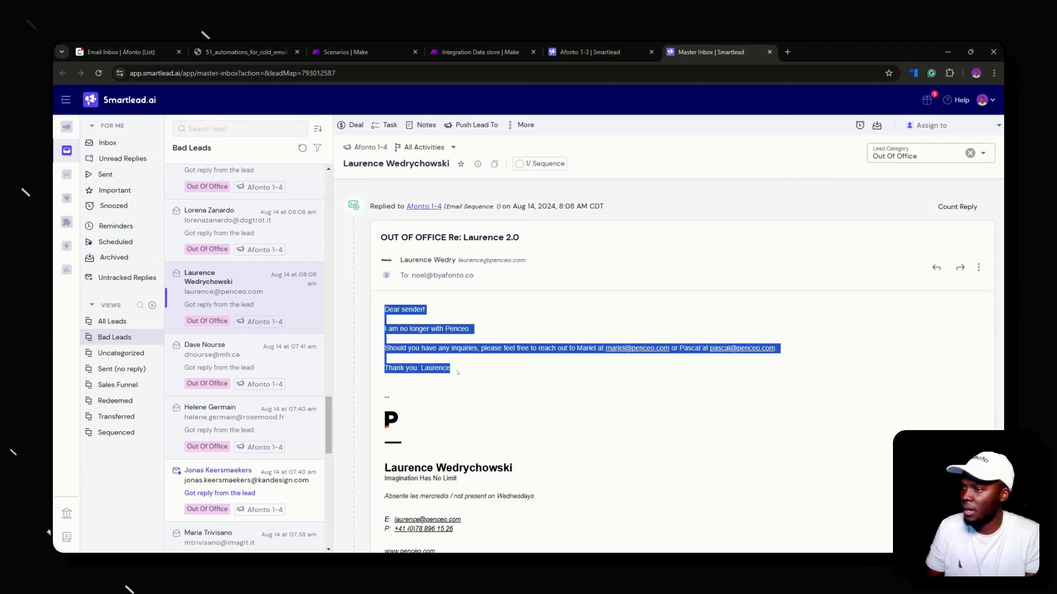
Paste the reply, beginning "Dear sender!", into the task's Email Response field and save it
left_click(121, 52)
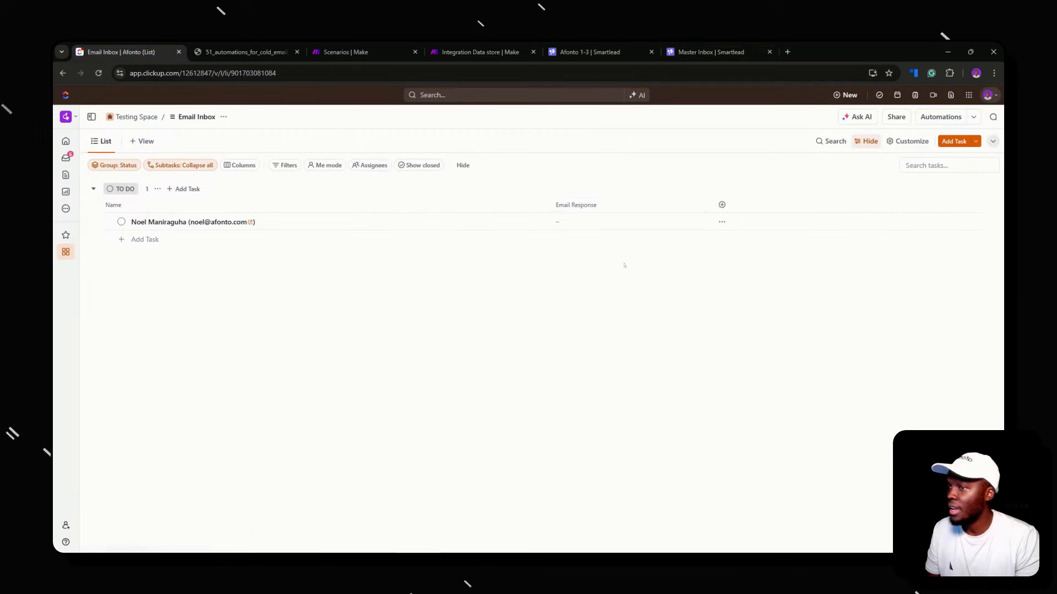
left_click(628, 222)
key("ctrl+v")
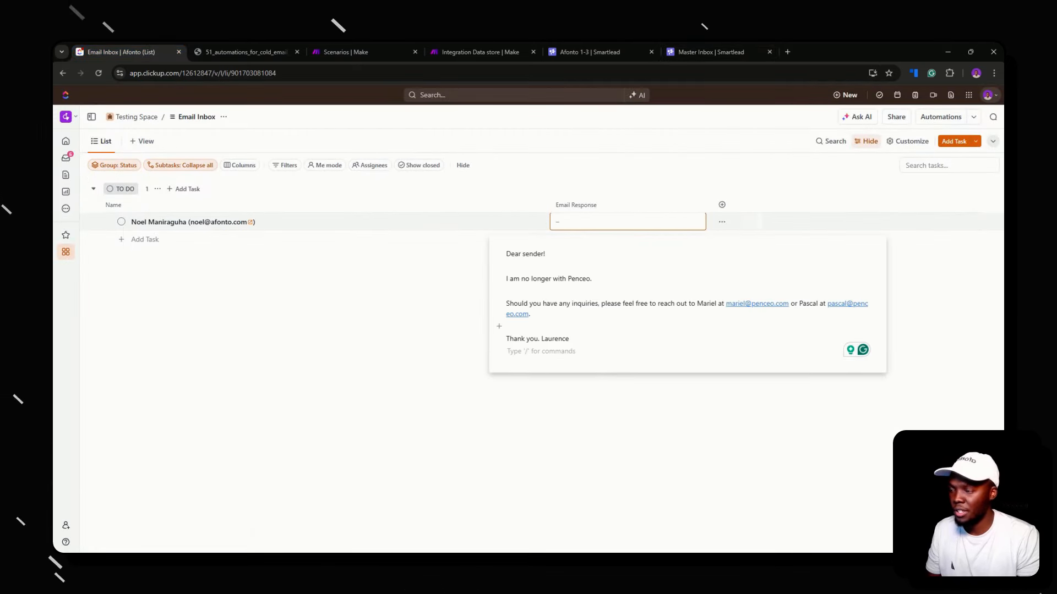
key("BackSpace")
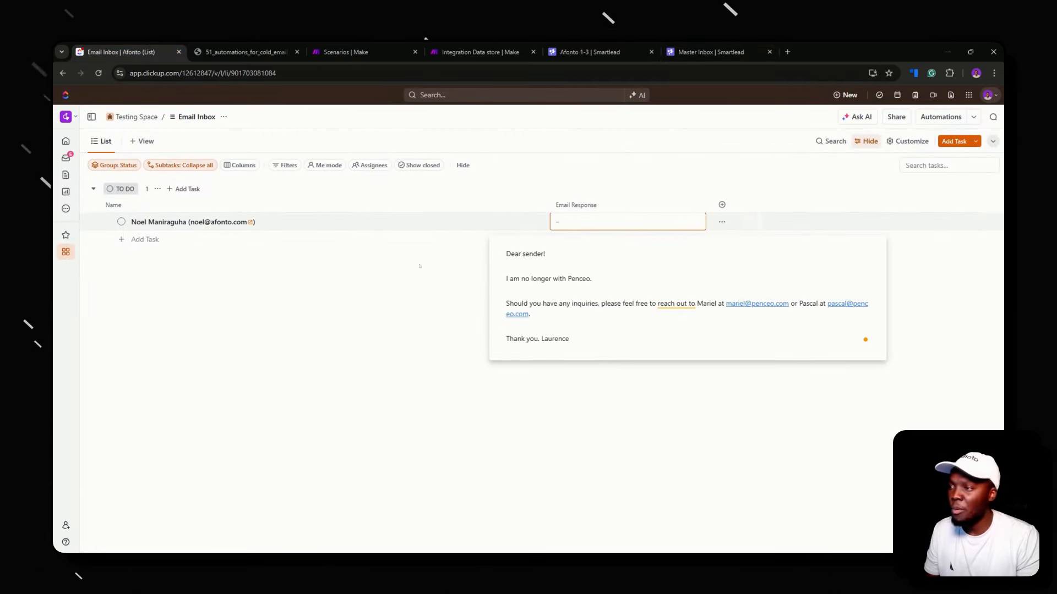
left_click(419, 266)
left_click(581, 221)
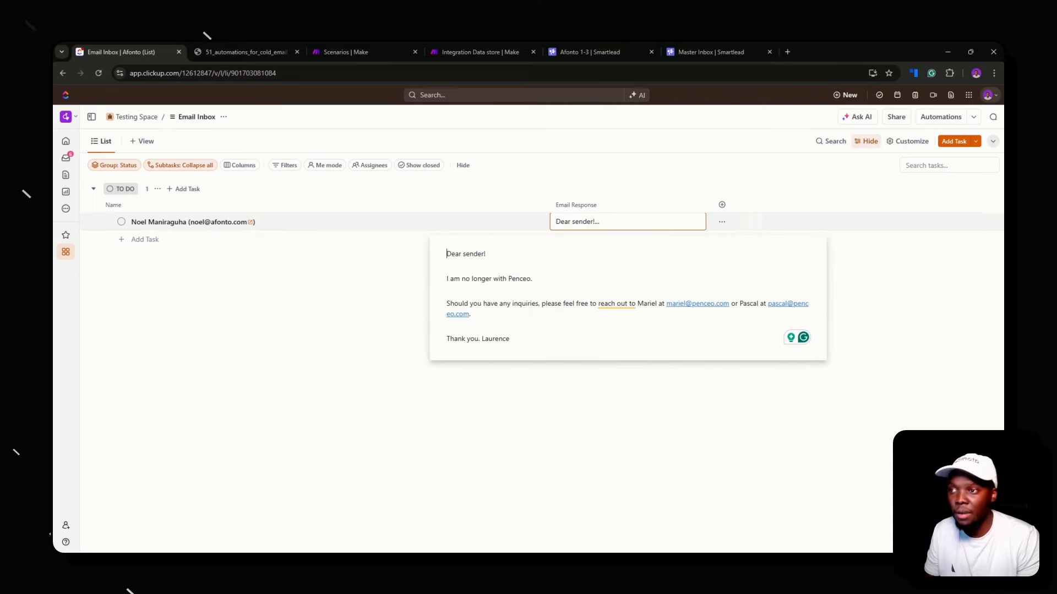
key("Escape")
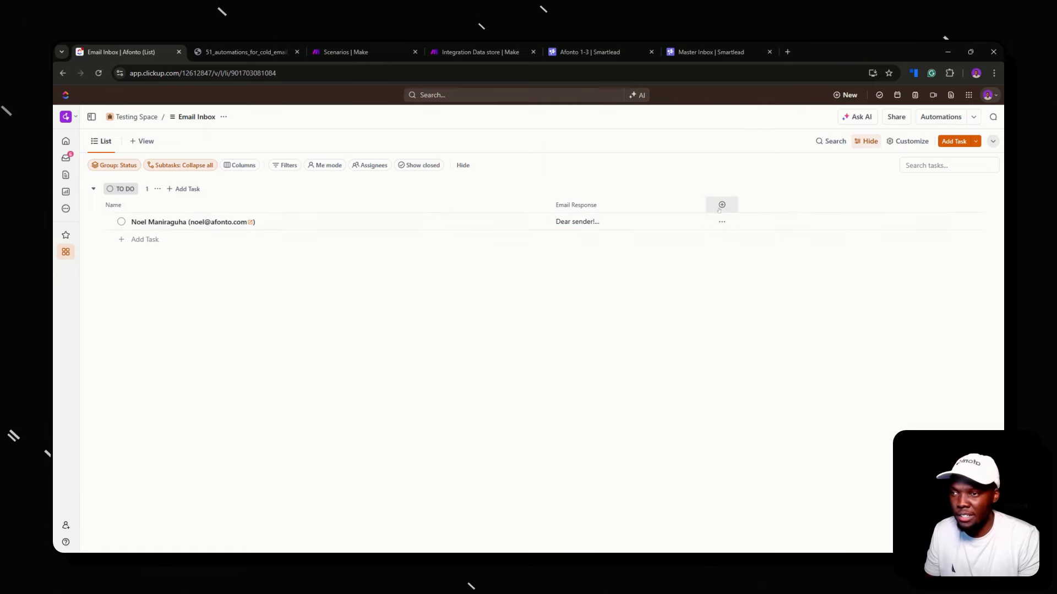
Add a Text area (Long Text) field named Email Thread, leaving the task's cell empty
left_click(721, 205)
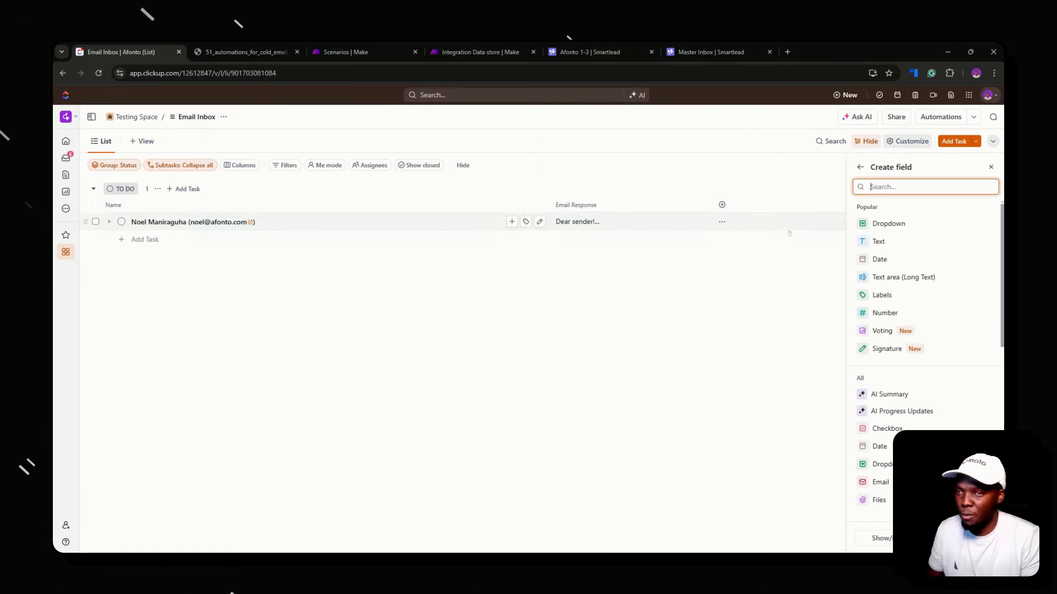
left_click(882, 276)
type("Emai")
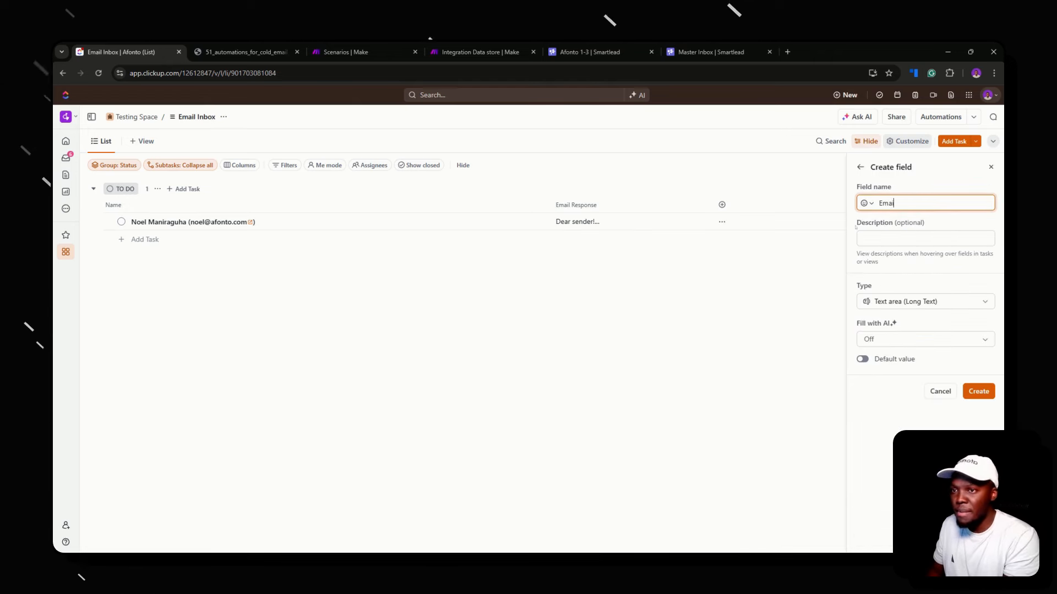
type("l Threa")
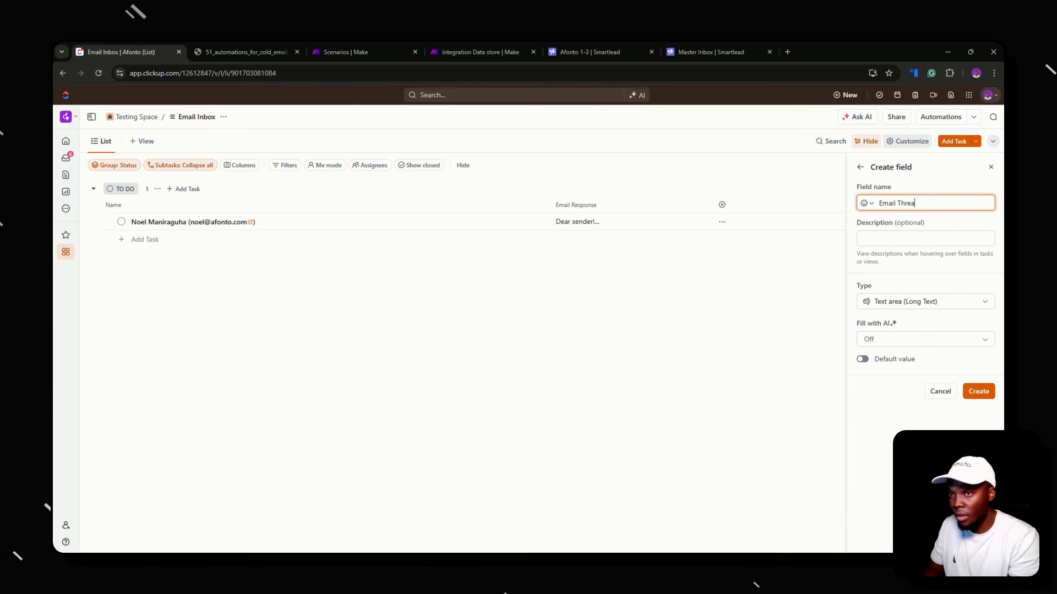
type("d")
left_click(979, 391)
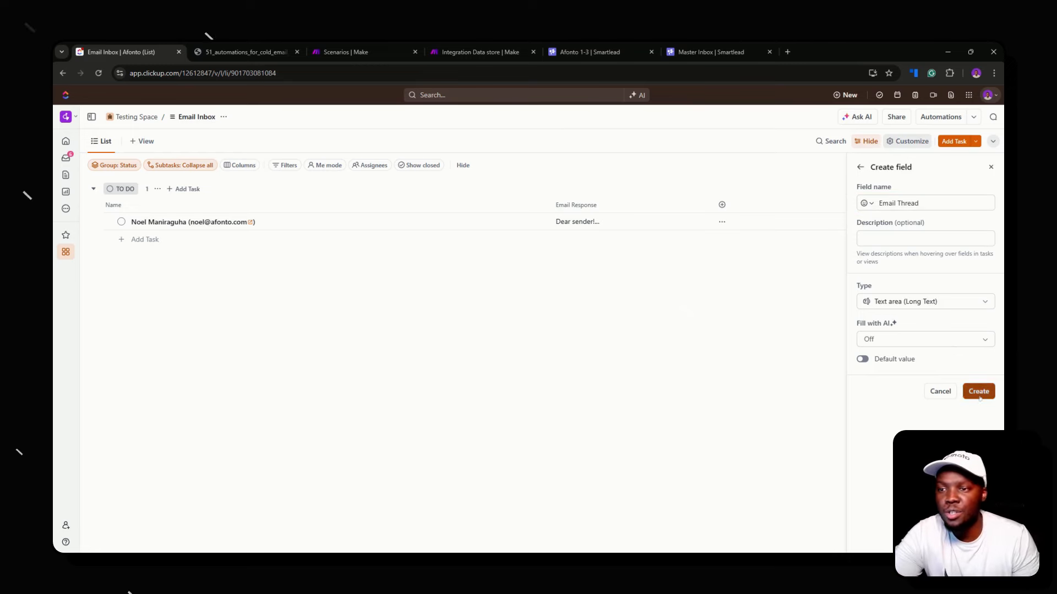
left_click(740, 221)
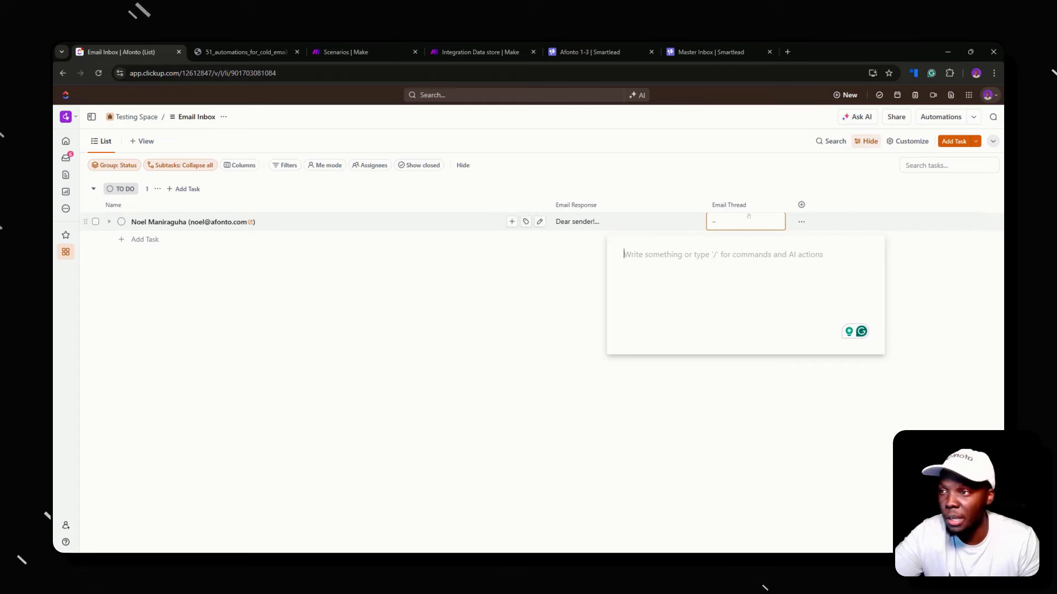
left_click(743, 165)
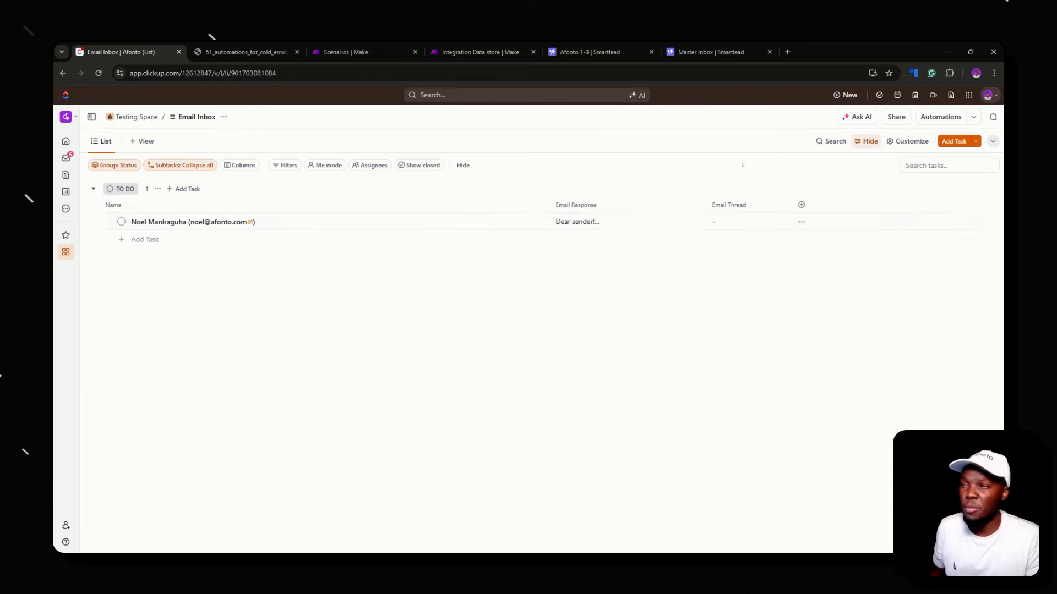
Add a Text area (Long Text) field named Our Respone after Email Thread
left_click(801, 204)
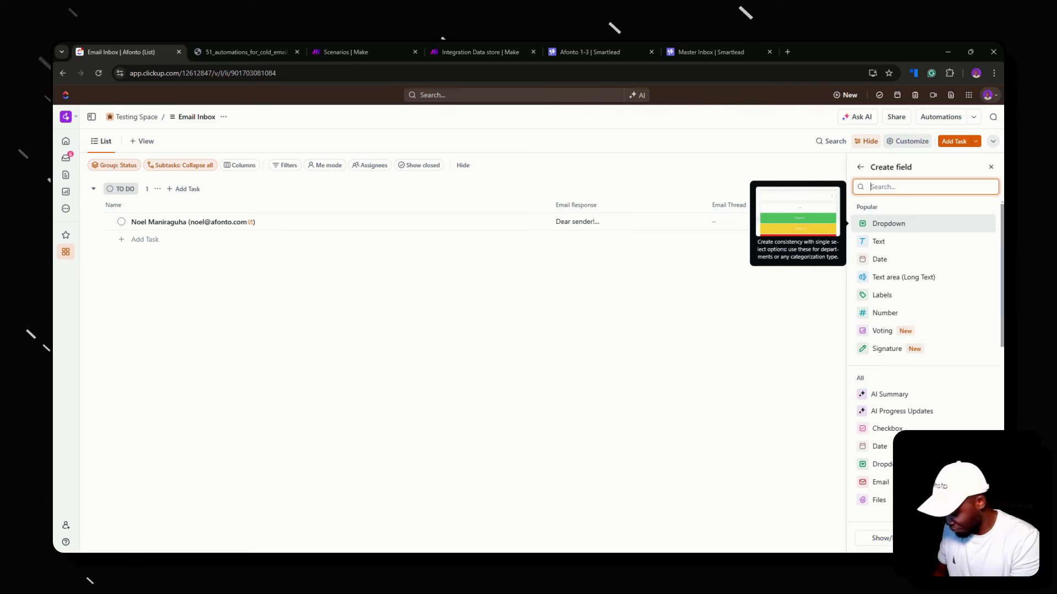
type("Our")
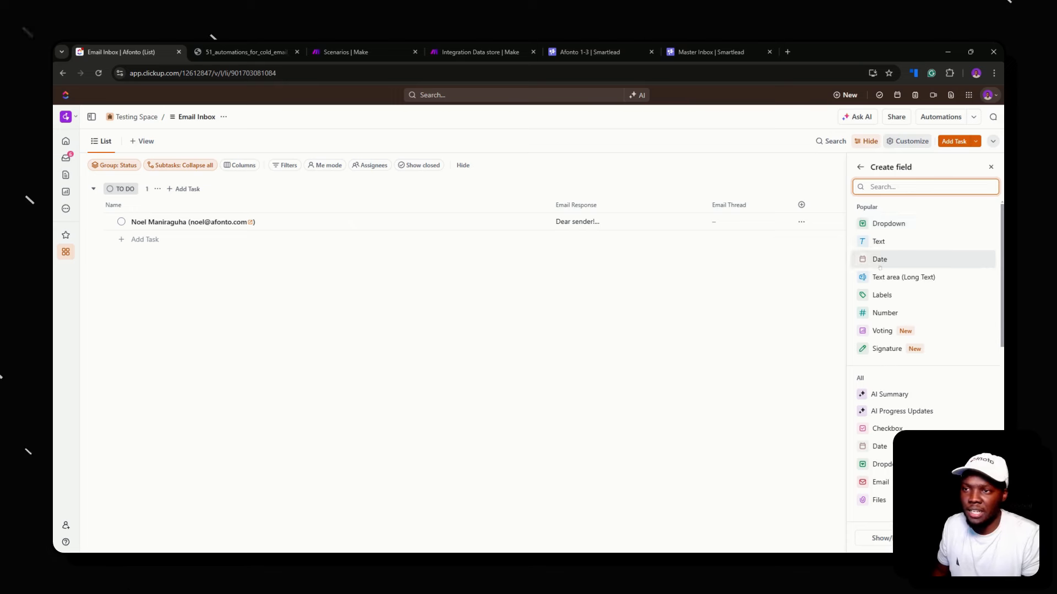
left_click(878, 276)
type("Our")
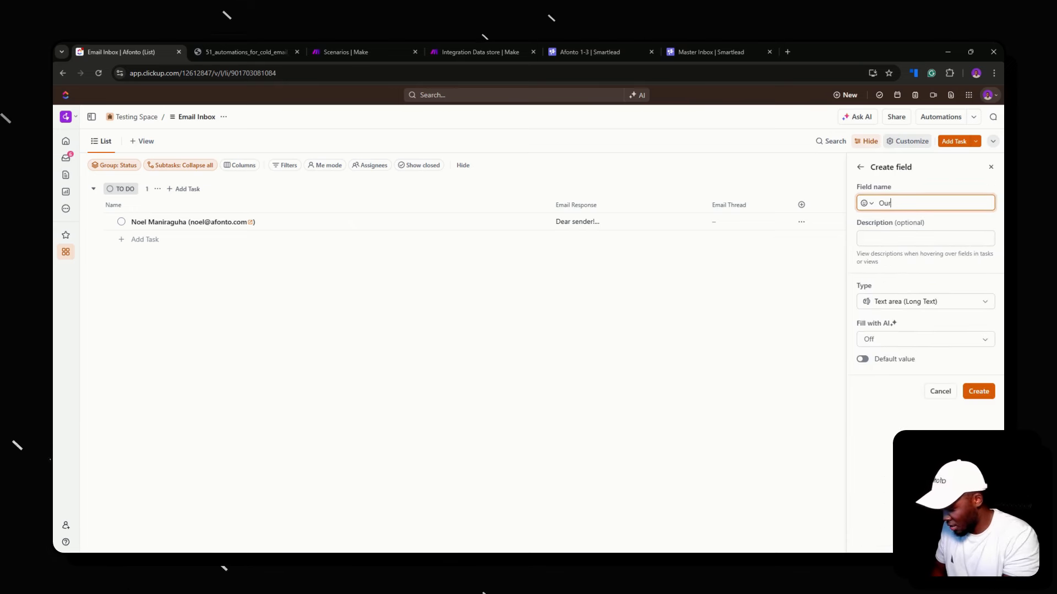
type(" Respone")
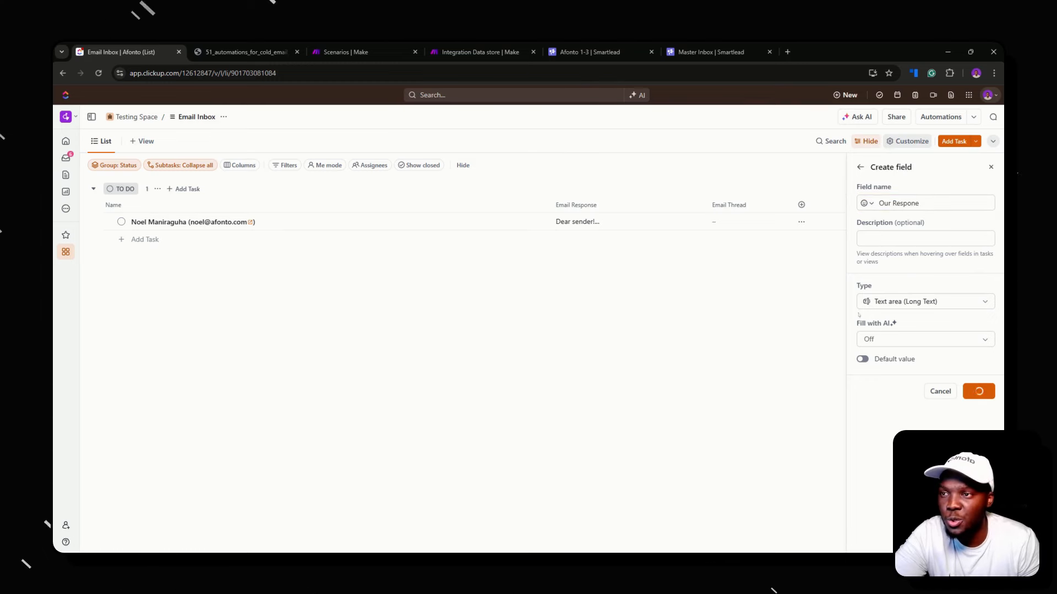
left_click(979, 391)
left_click(805, 206)
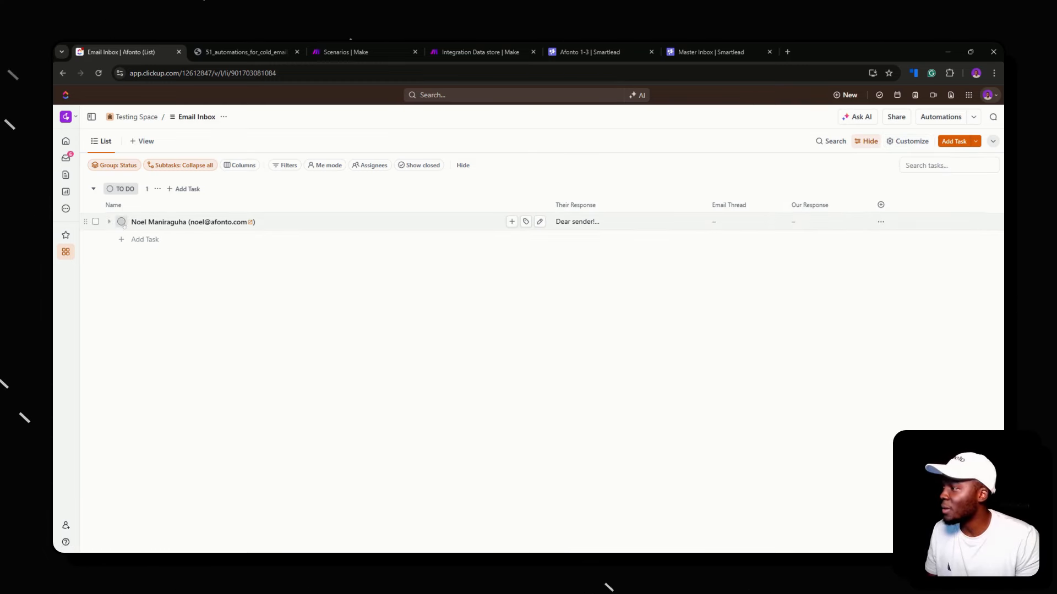
Use custom statuses NEW EMAIL RESPONSE, GENERATE RESPONSE WITH AI and SEND TO PROSPECT, and apply them
left_click(121, 223)
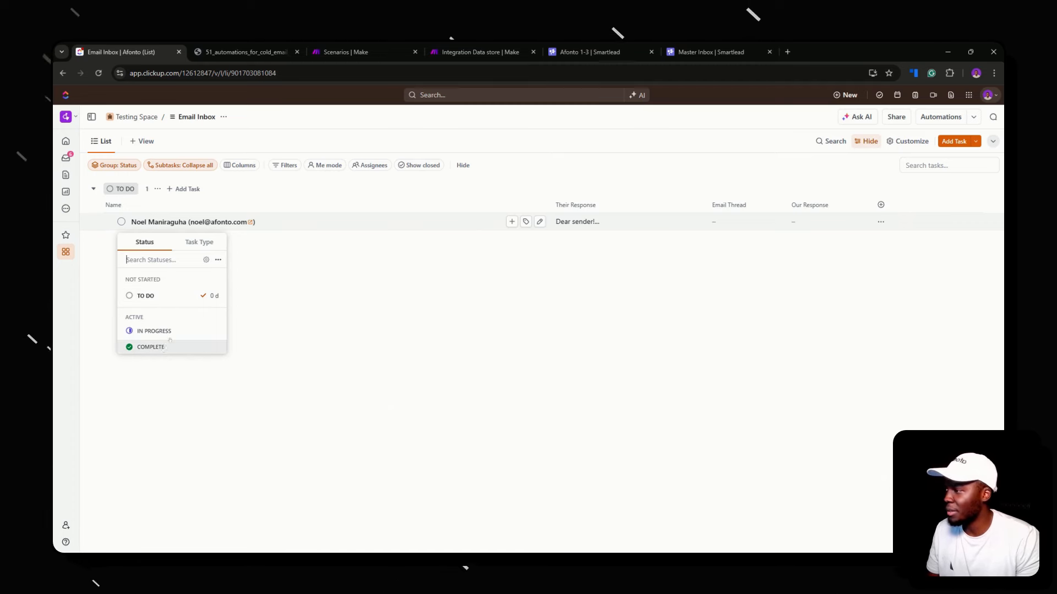
left_click(207, 260)
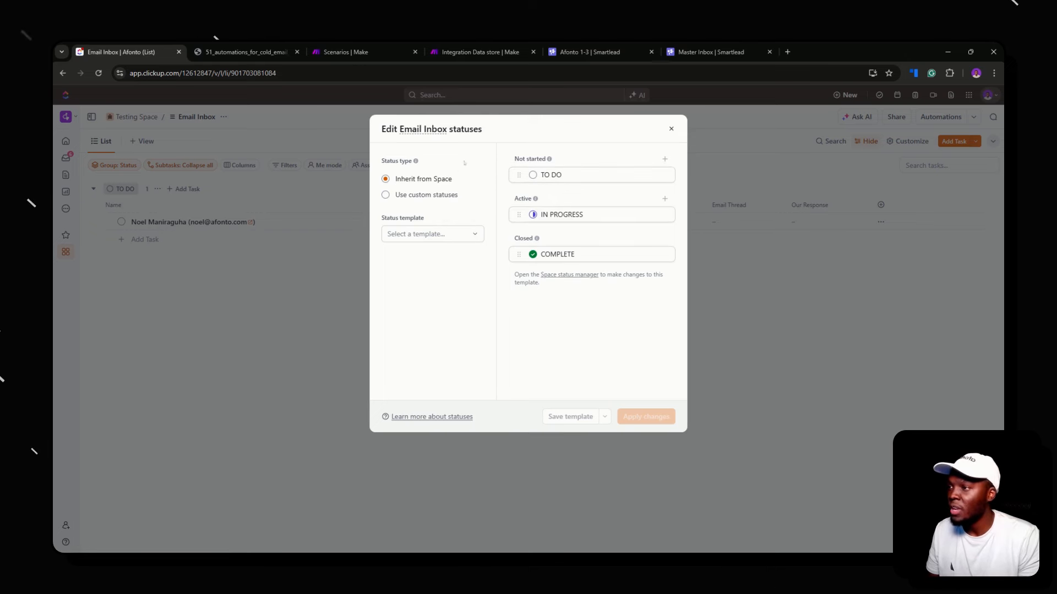
left_click(443, 195)
left_click(550, 175)
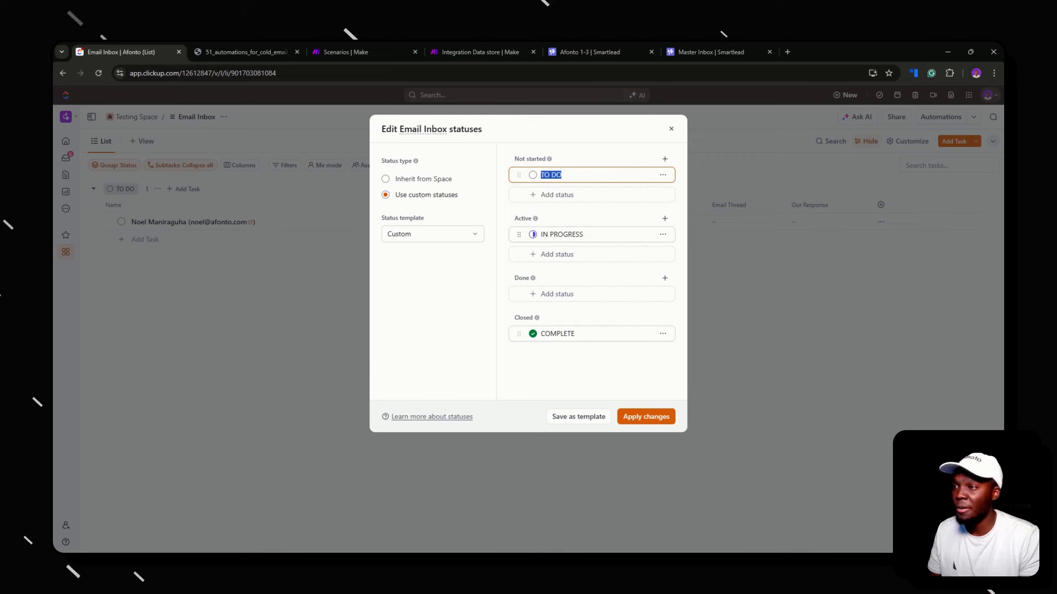
type("NEW")
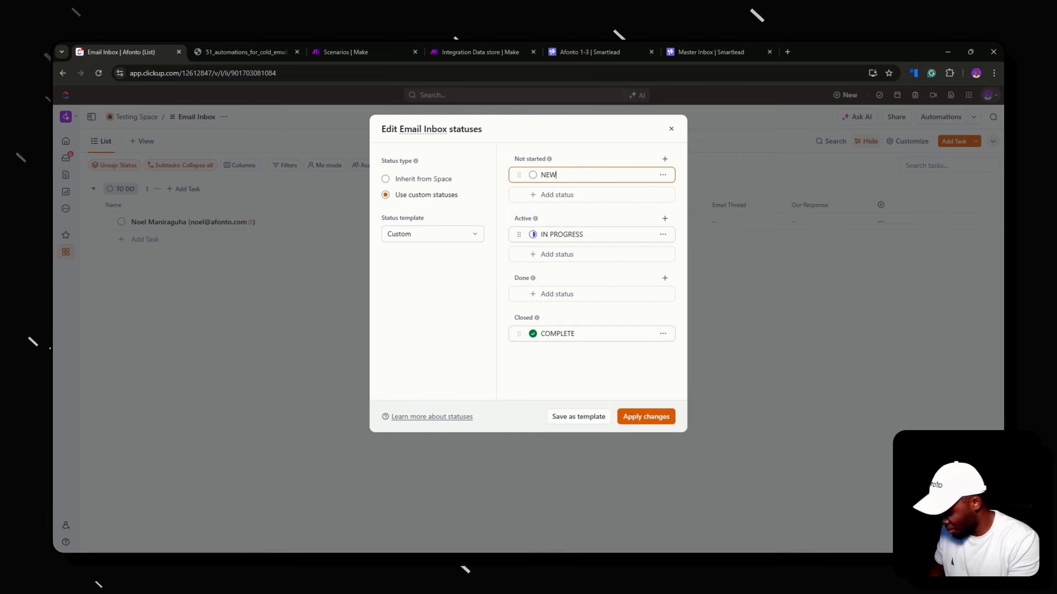
type(" EMAIL RESPONSE")
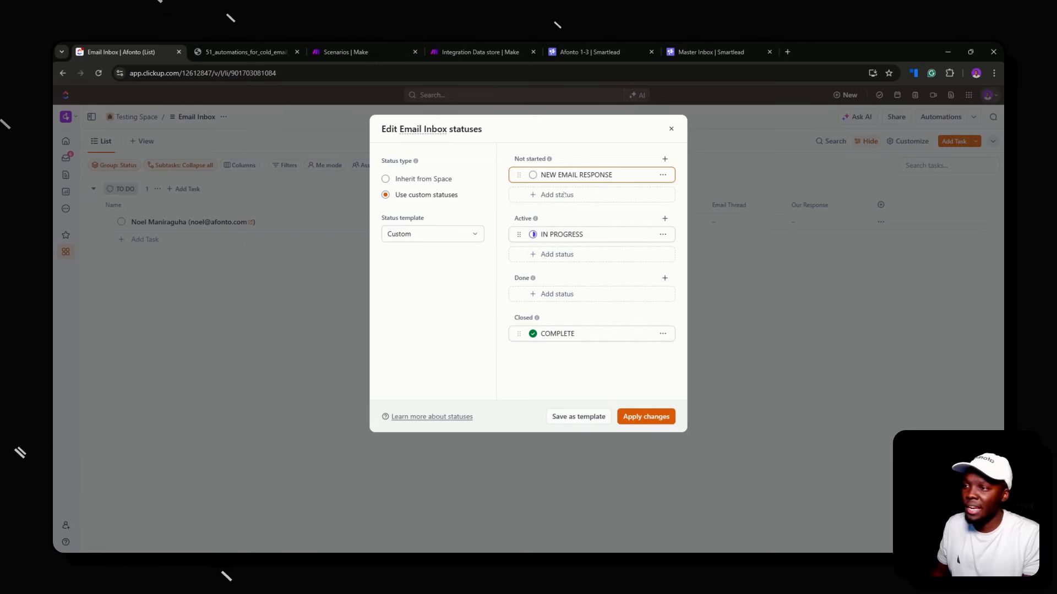
left_click(561, 234)
type("G")
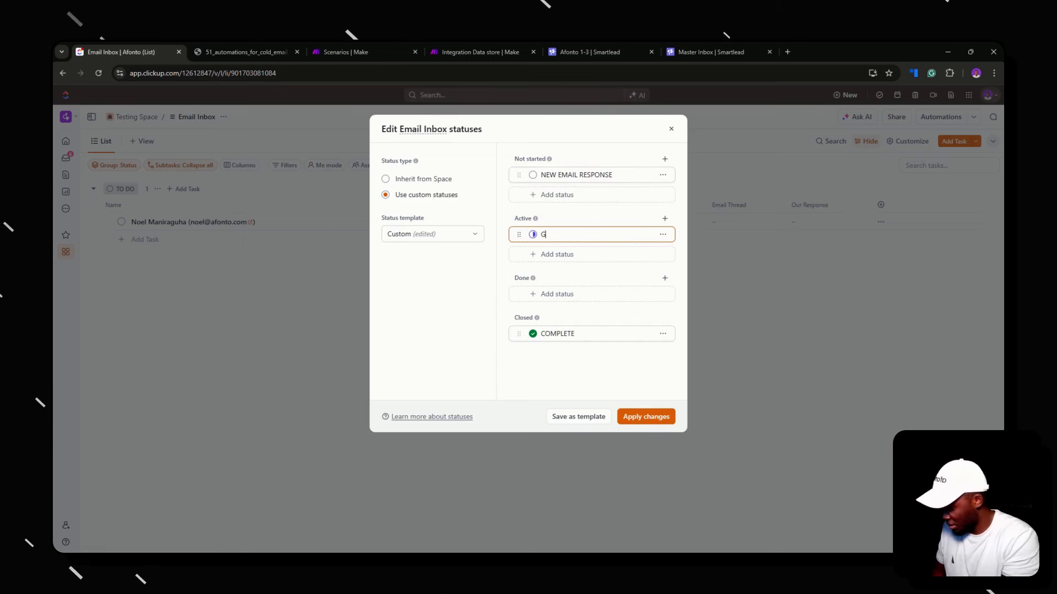
type("ENERA")
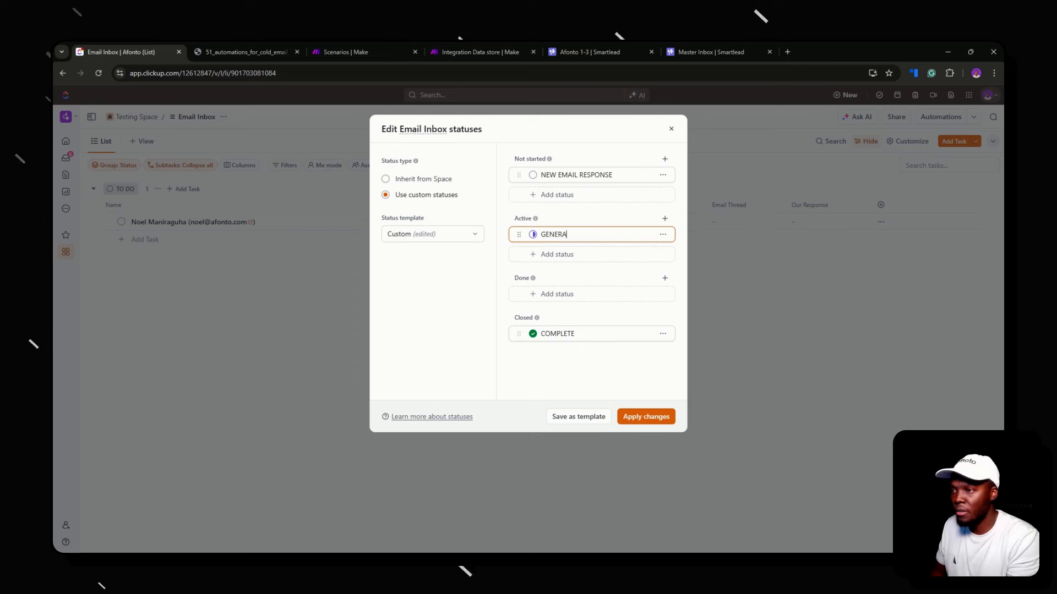
type("TE RESPONSE WITH AI")
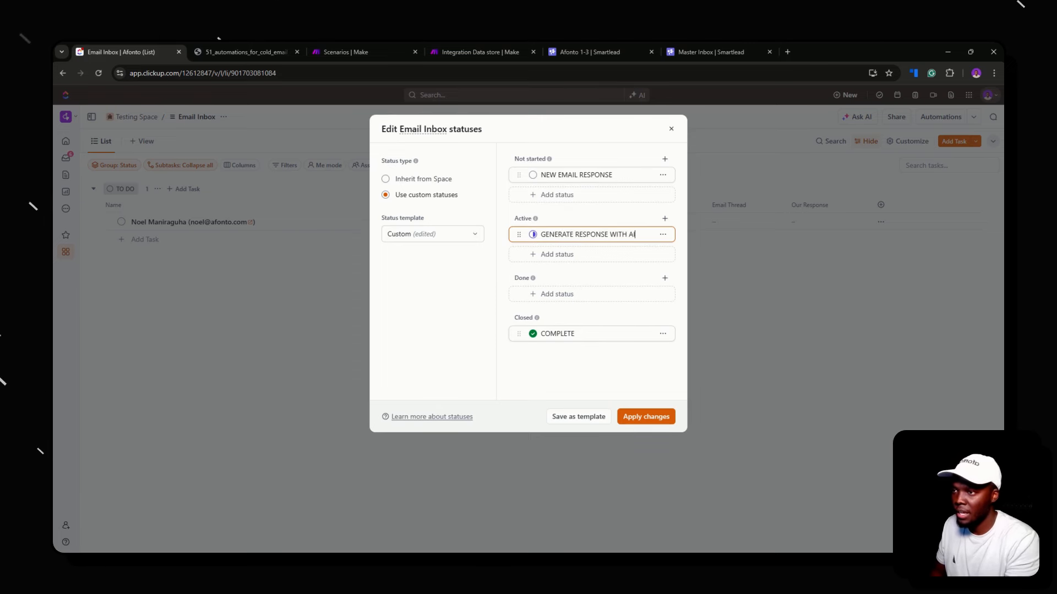
key("Return")
double_click(557, 333)
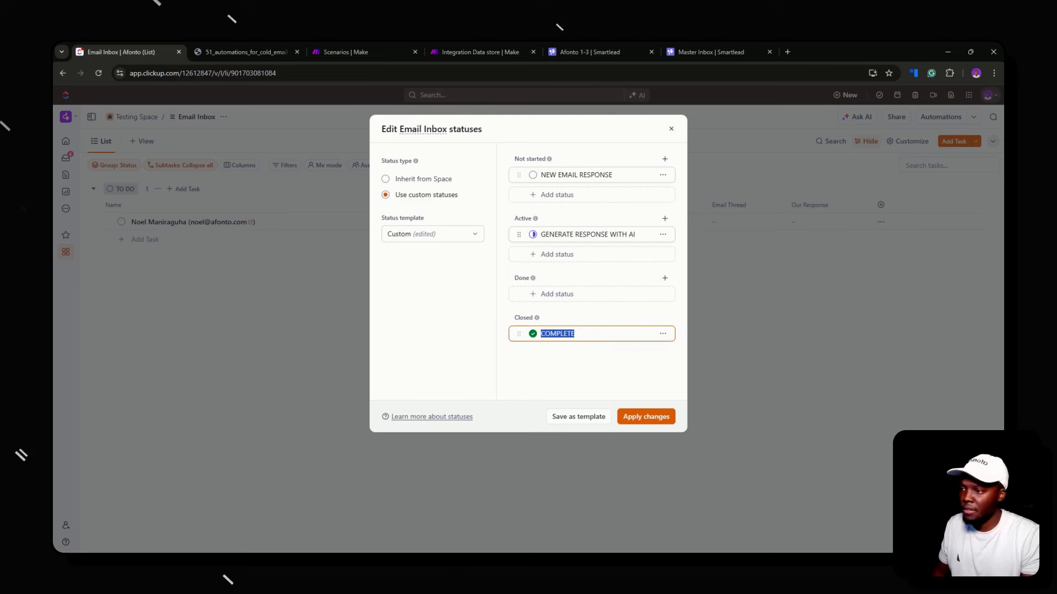
type("SEND TO PROS")
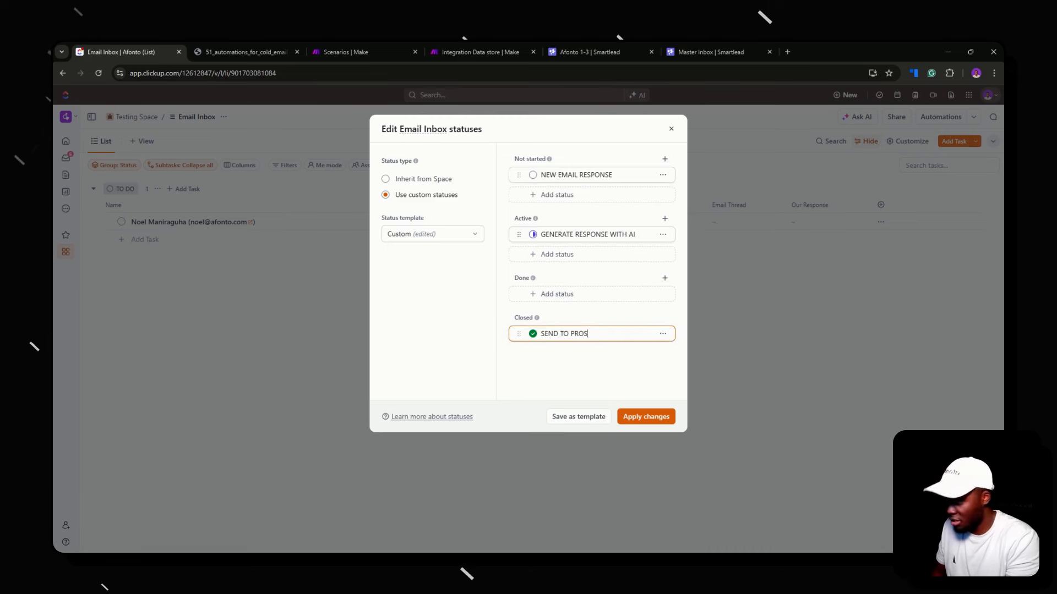
type("PECT")
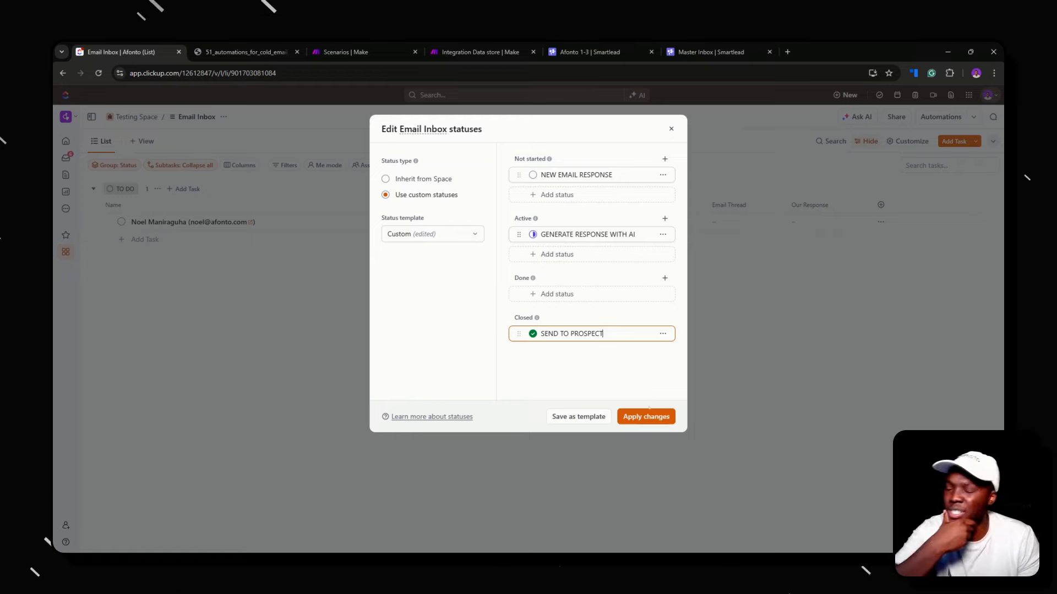
left_click(647, 416)
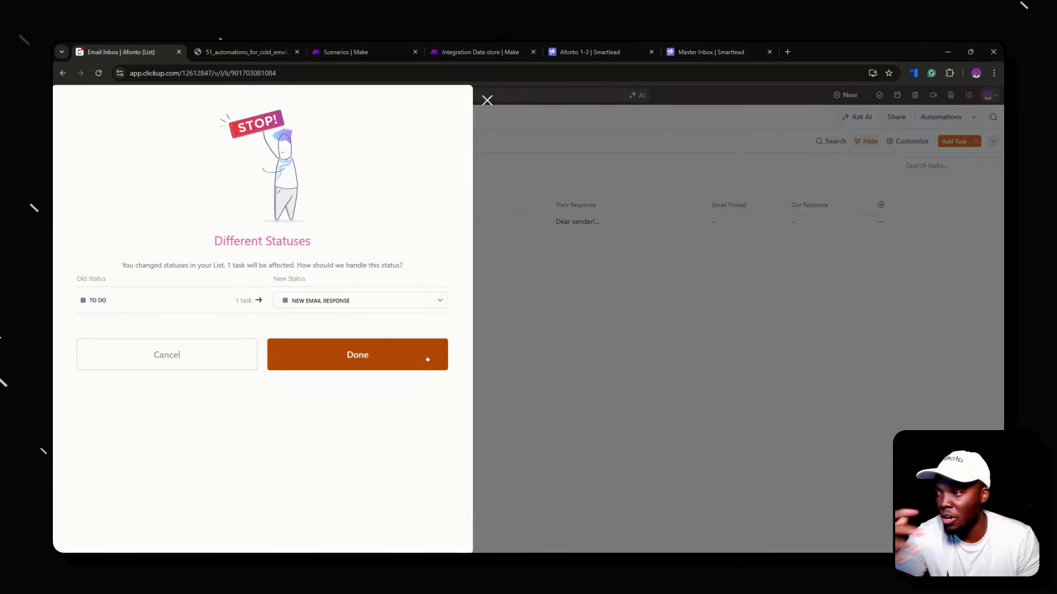
Confirm moving the existing task to NEW EMAIL RESPONSE and check its available statuses
left_click(314, 353)
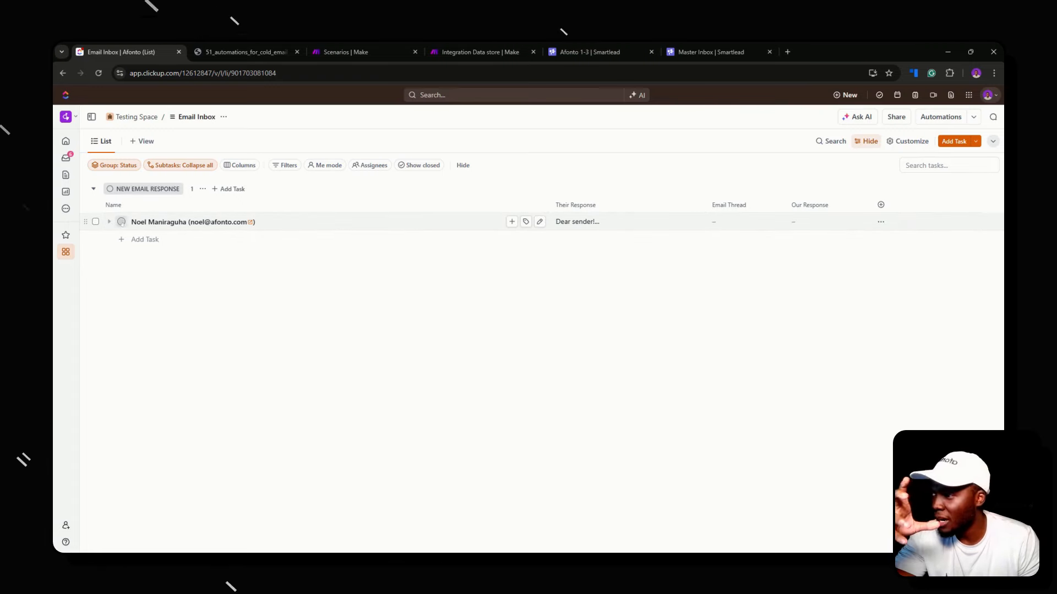
left_click(121, 221)
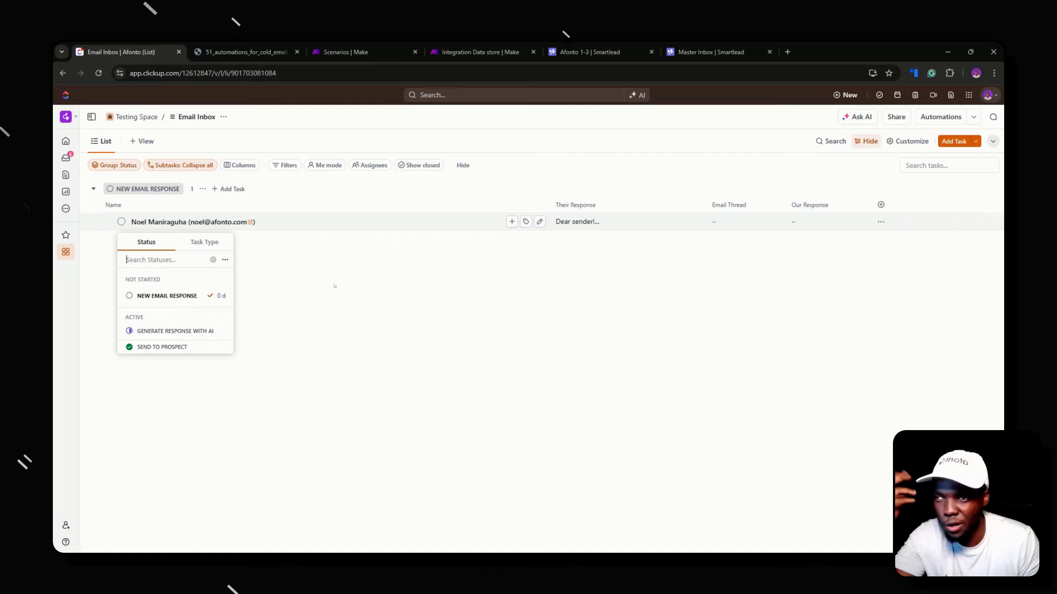
Add the Due date and Date created columns to the Email Inbox list
left_click(881, 204)
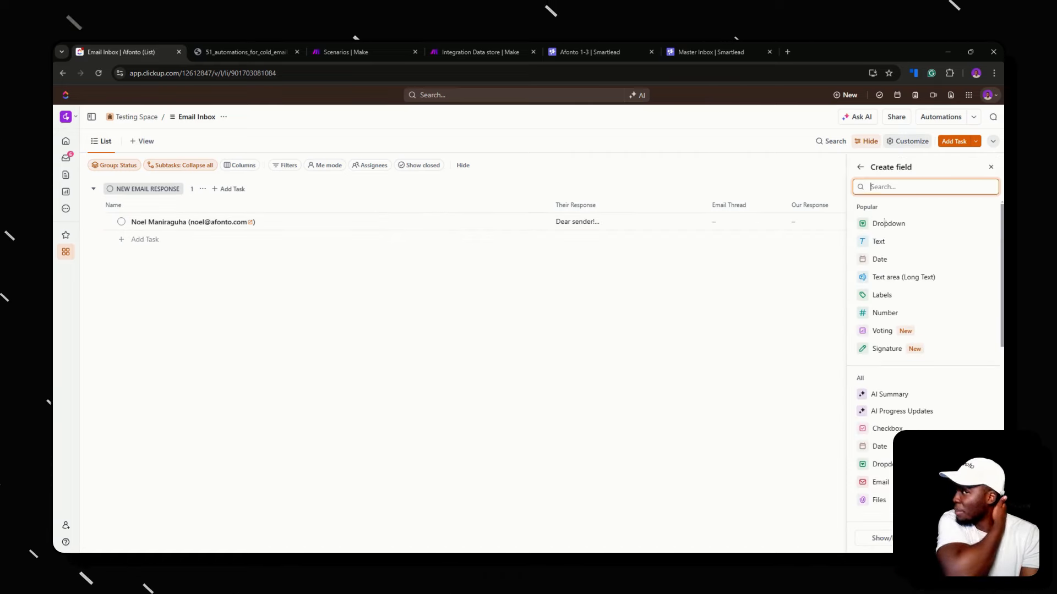
type("due")
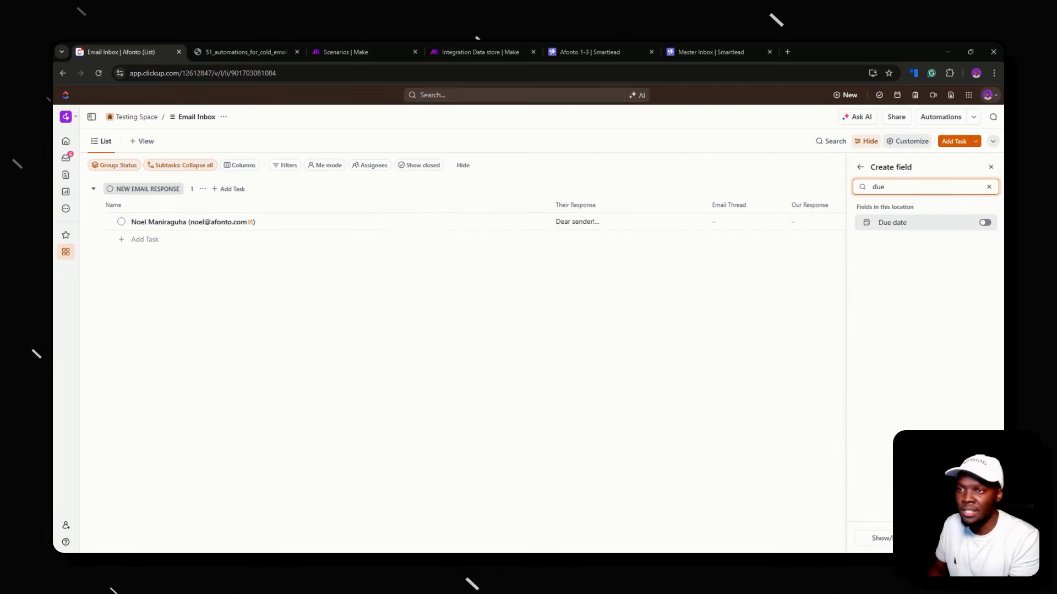
left_click(985, 222)
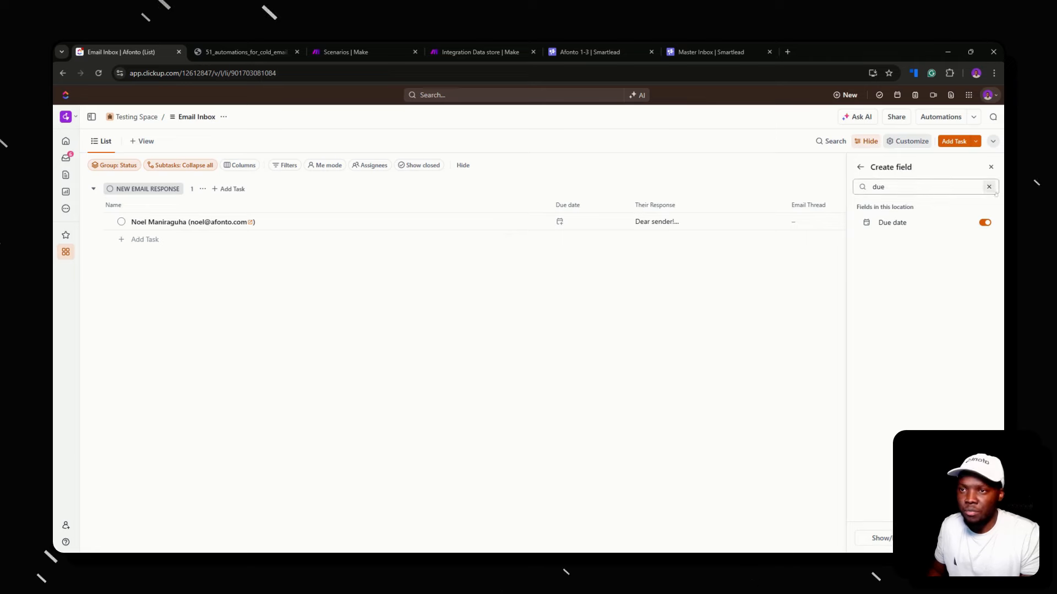
left_click(989, 187)
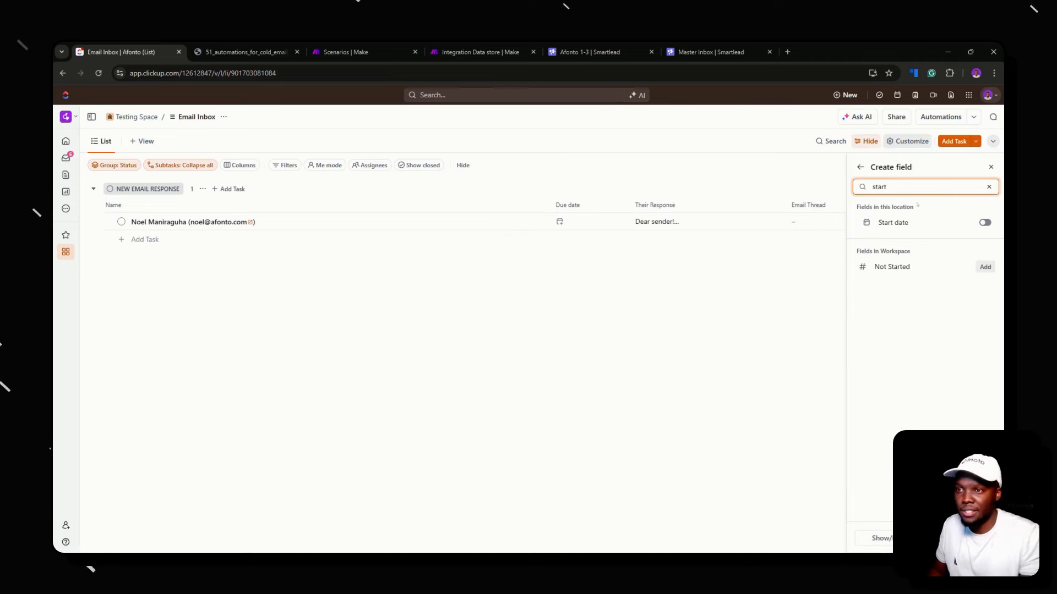
left_click(989, 187)
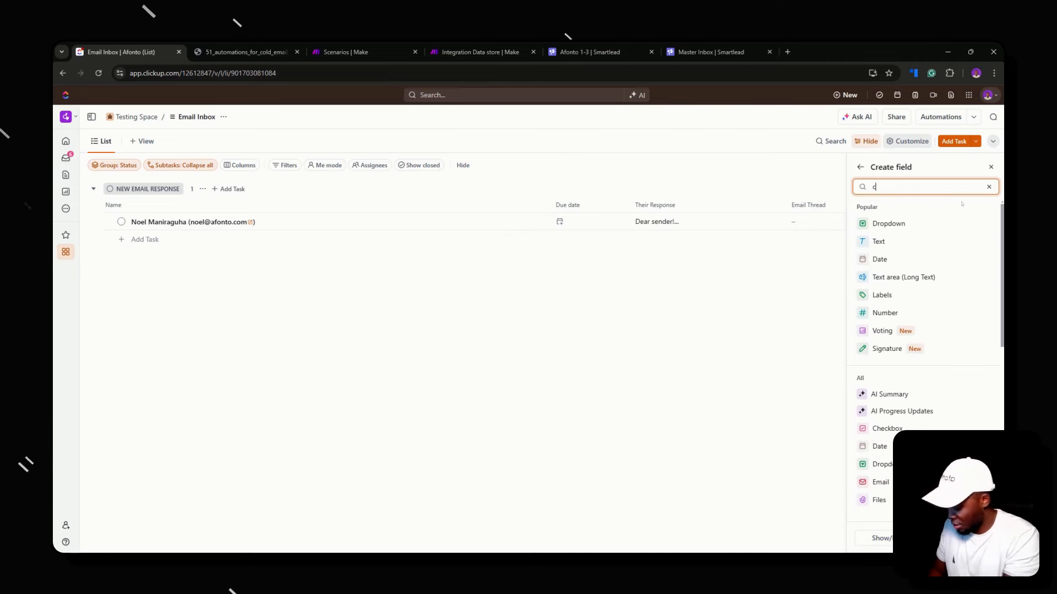
type("create")
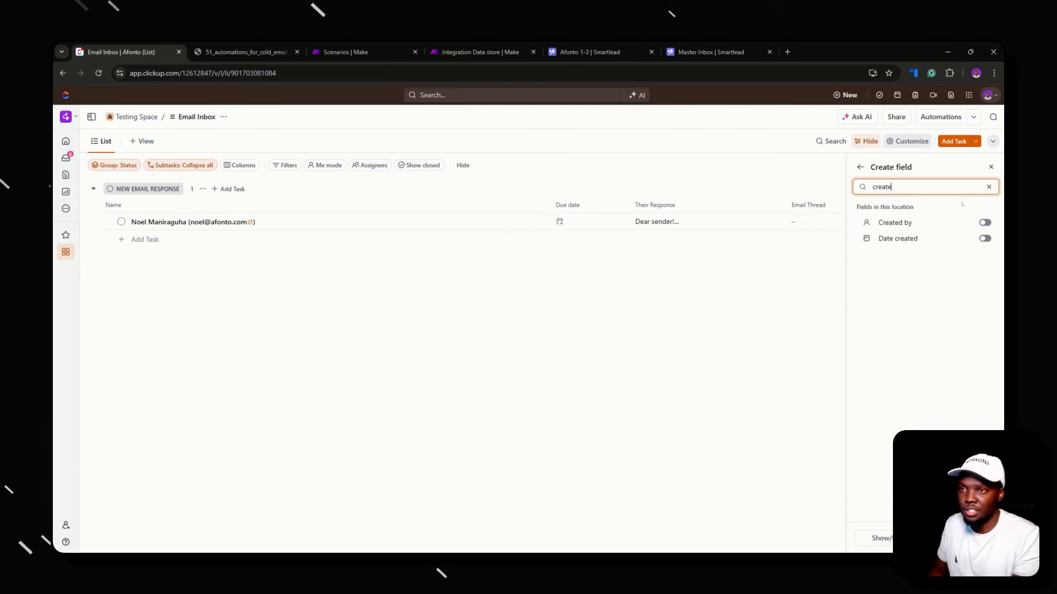
left_click(984, 238)
left_click(990, 167)
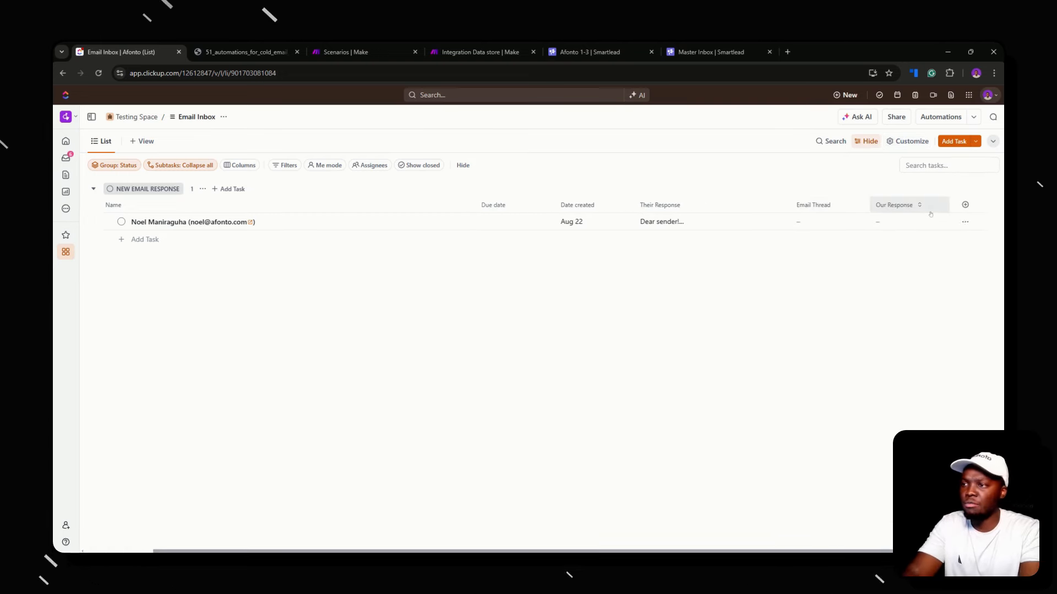
Move the Date created column (Aug 22) in front of Due date
left_click_drag(615, 204, 570, 207)
left_click(570, 207)
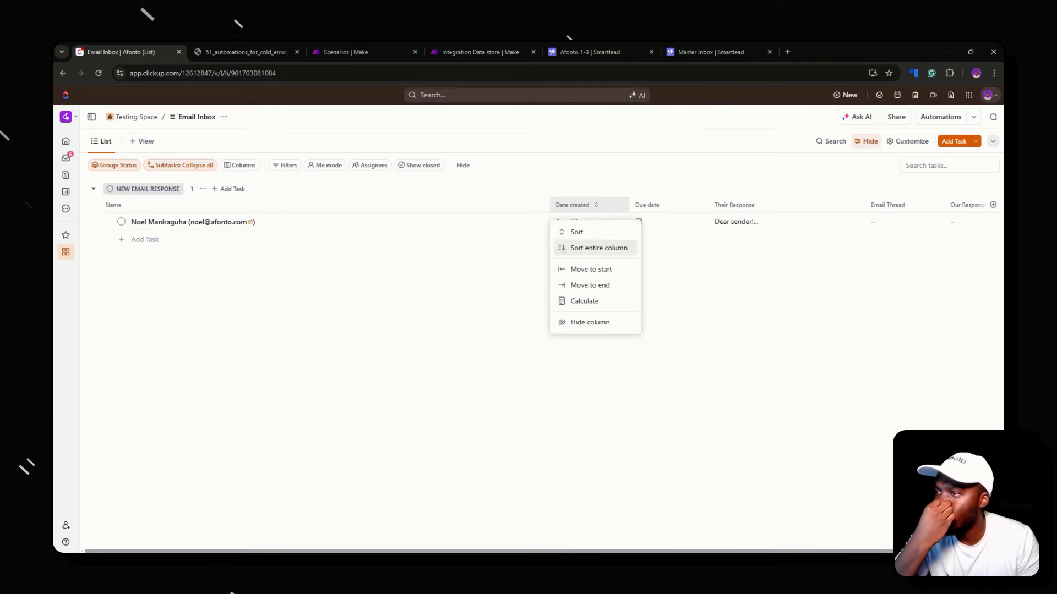
left_click(501, 253)
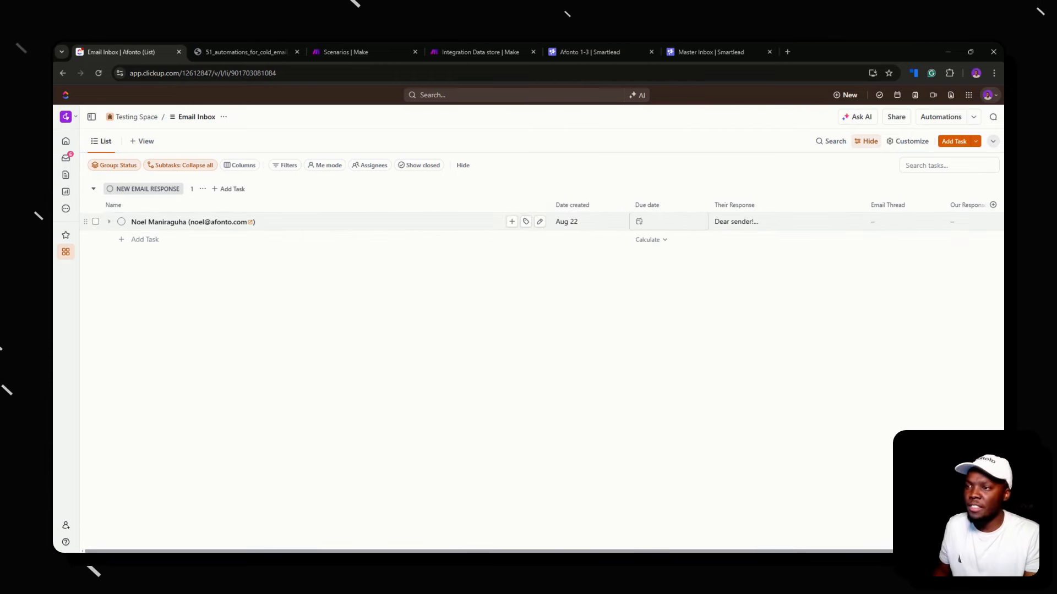
Set the task's due date to today and open the due time list
left_click(638, 222)
left_click(805, 349)
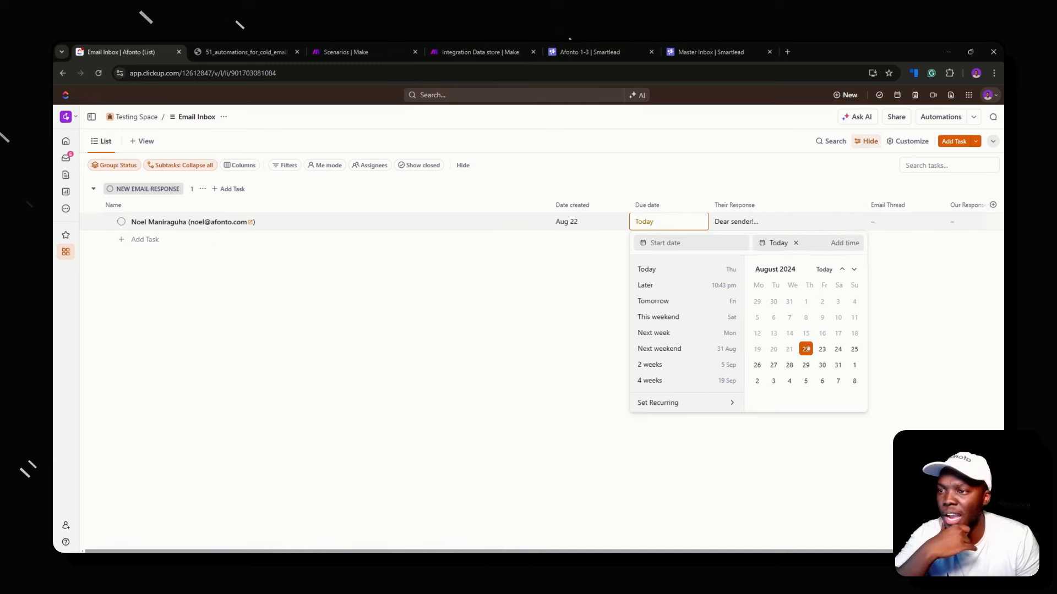
left_click(843, 246)
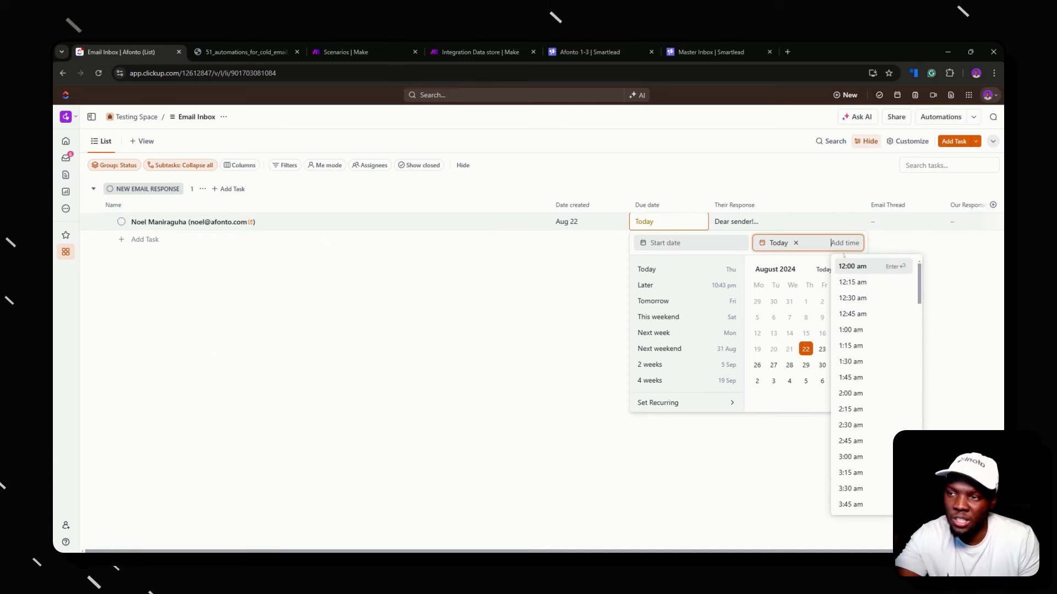
scroll(822, 380, "down", 2)
scroll(774, 381, "up", 4)
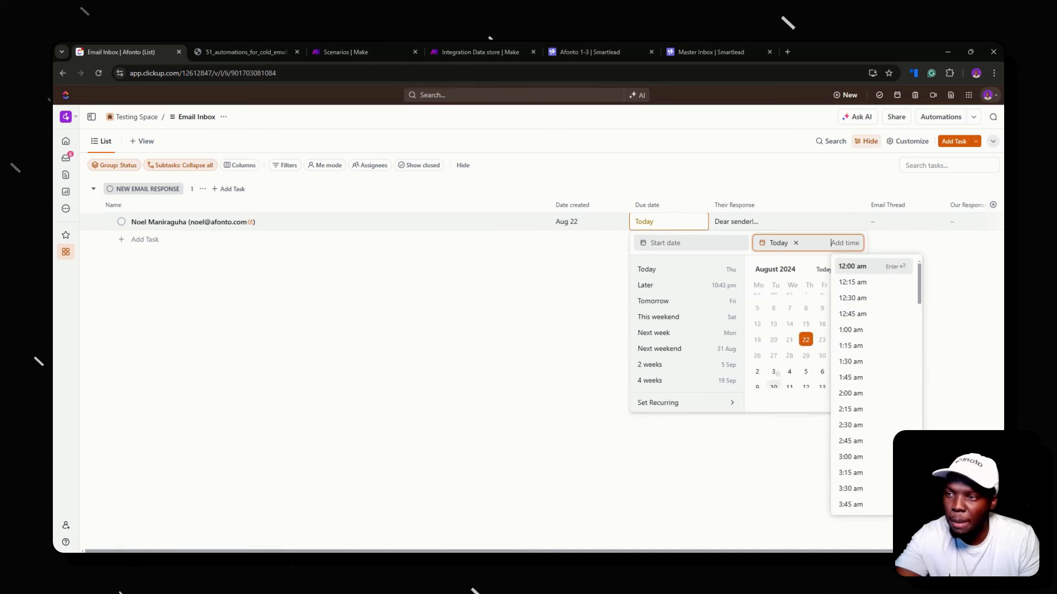
scroll(804, 346, "down", 2)
scroll(850, 347, "down", 4)
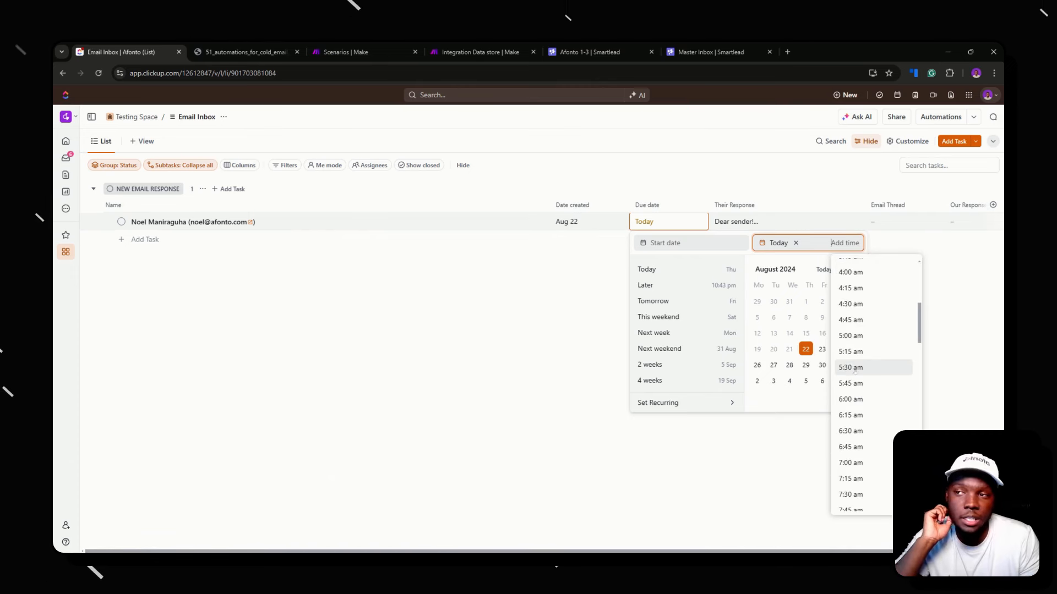
scroll(853, 366, "down", 3)
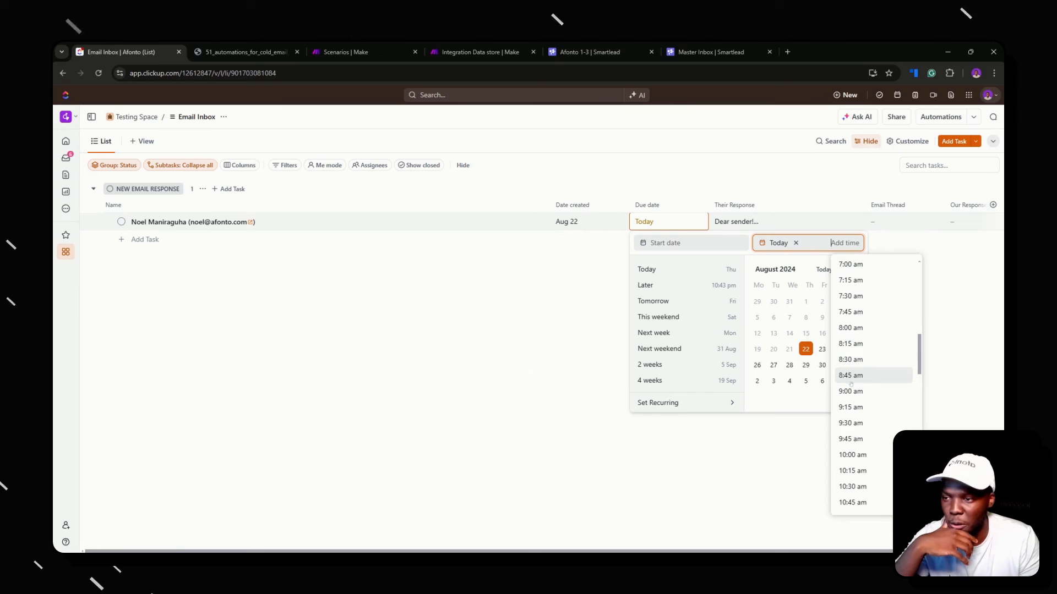
Set the due time to 8:55 am and close the date picker
left_click(851, 376)
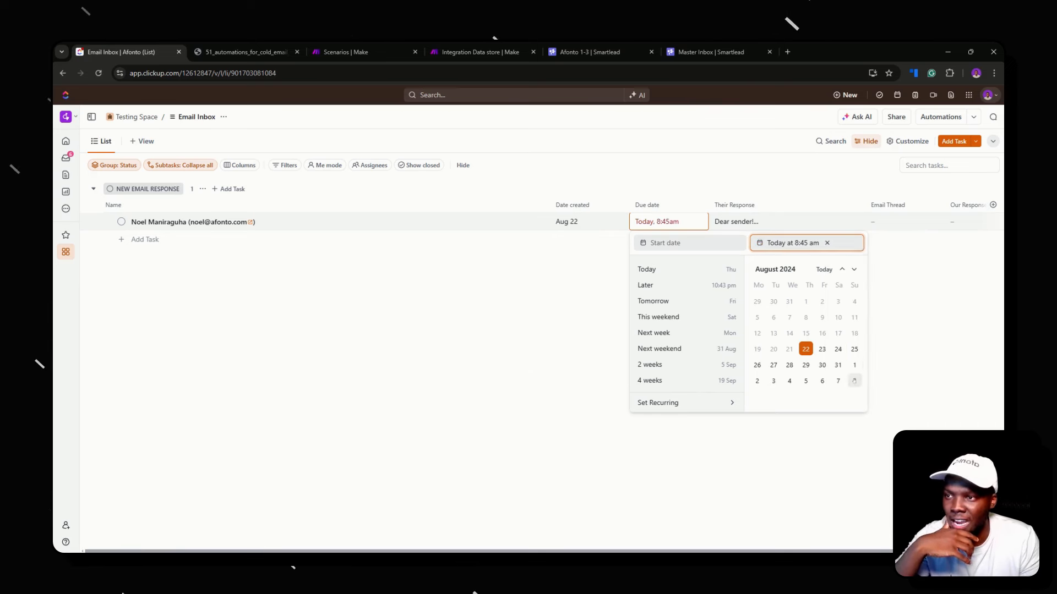
left_click(802, 242)
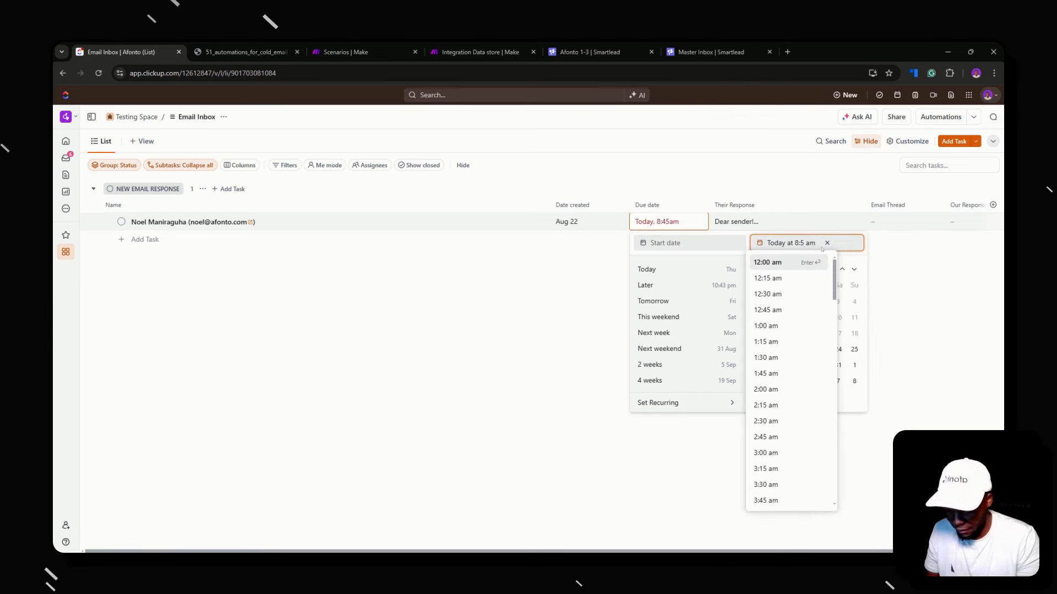
type("5")
key("Return")
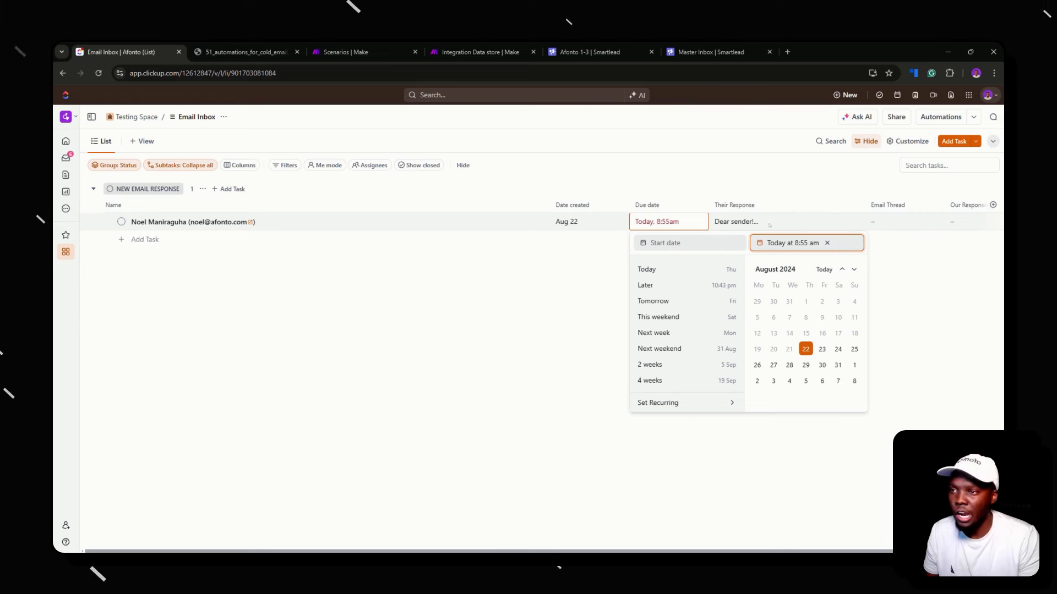
left_click(775, 191)
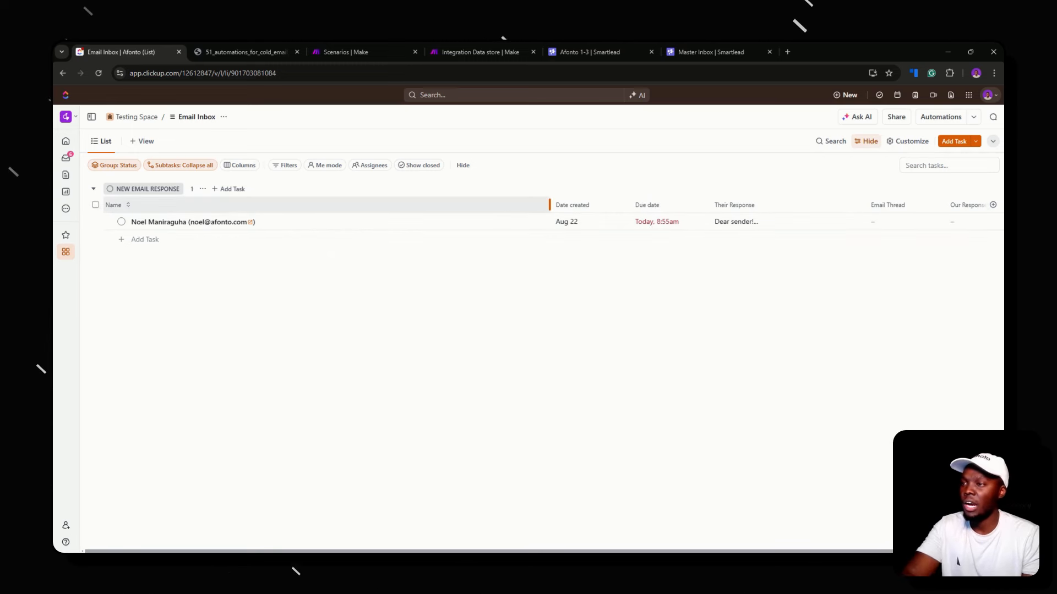
Narrow the Name column and add Total time in Status as a column
left_click_drag(550, 205, 406, 205)
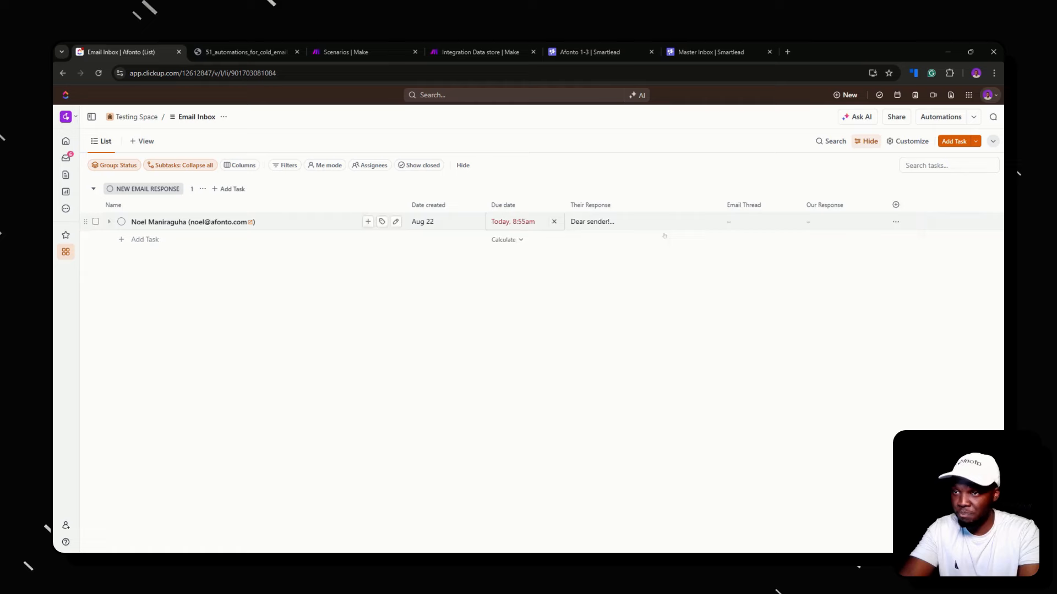
left_click(896, 205)
type("t")
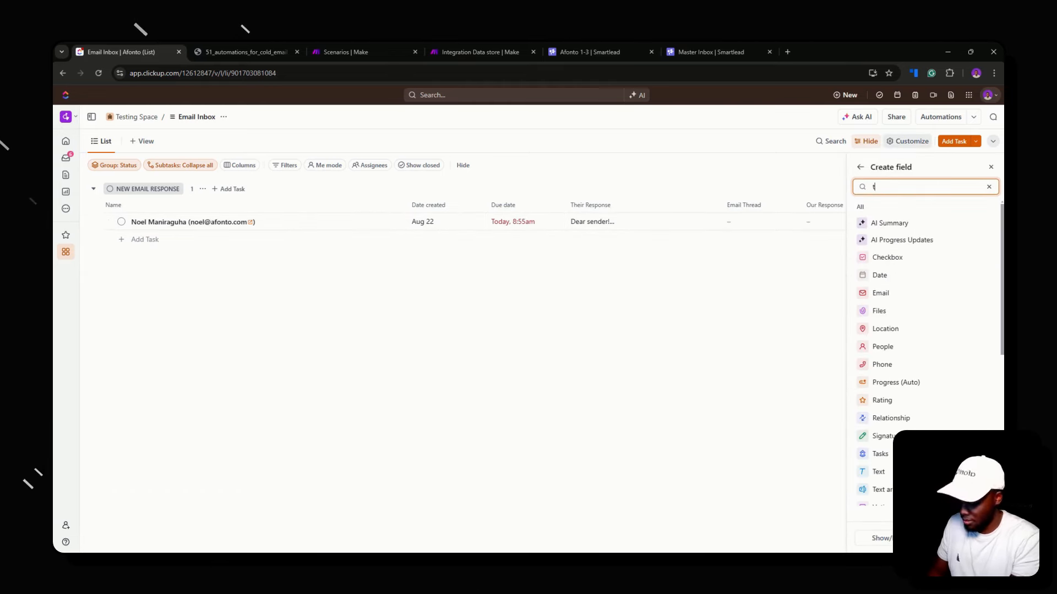
type("oo")
left_click(984, 268)
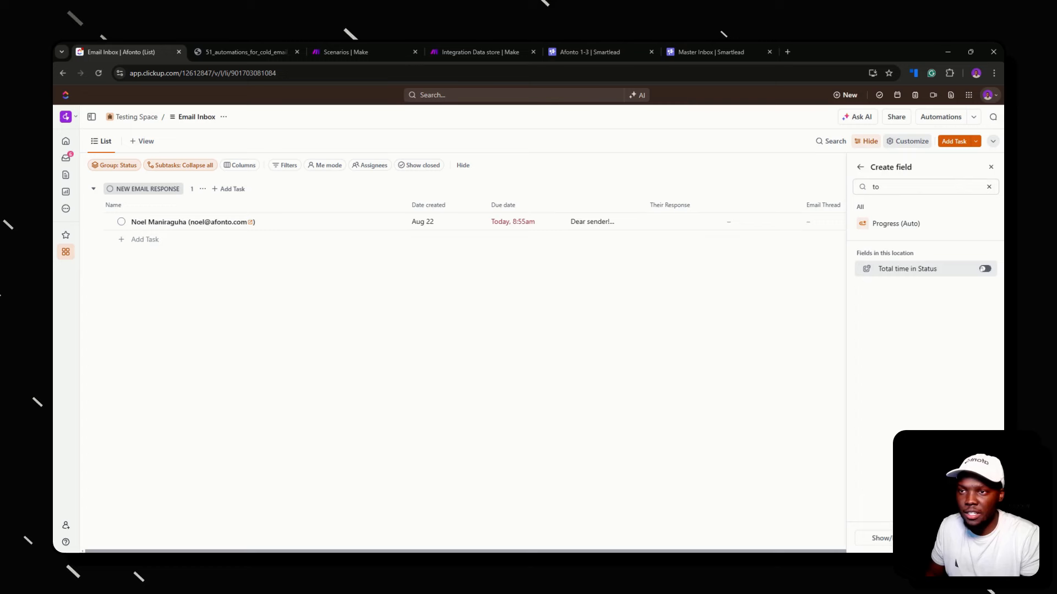
left_click(749, 303)
Move Total time in Status to the last column and check the task's 1 min reading
left_click_drag(610, 206, 924, 205)
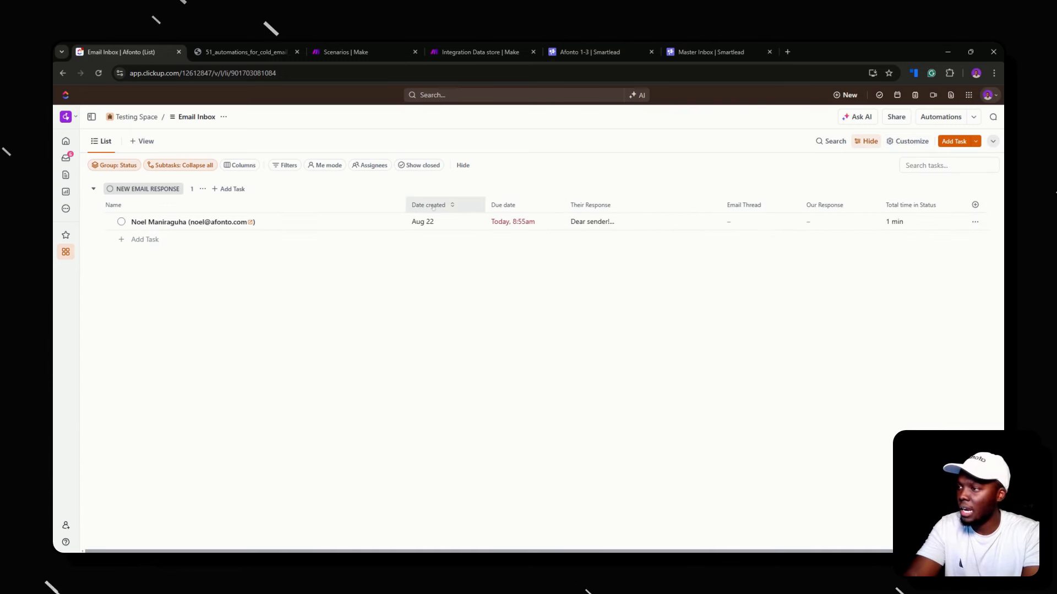
left_click_drag(406, 206, 372, 206)
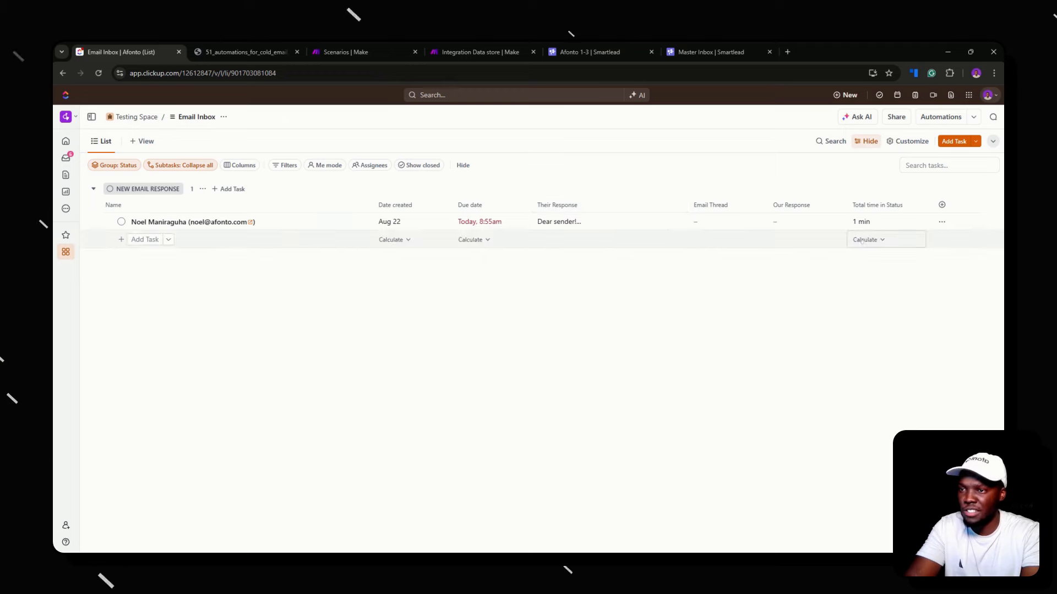
left_click(870, 223)
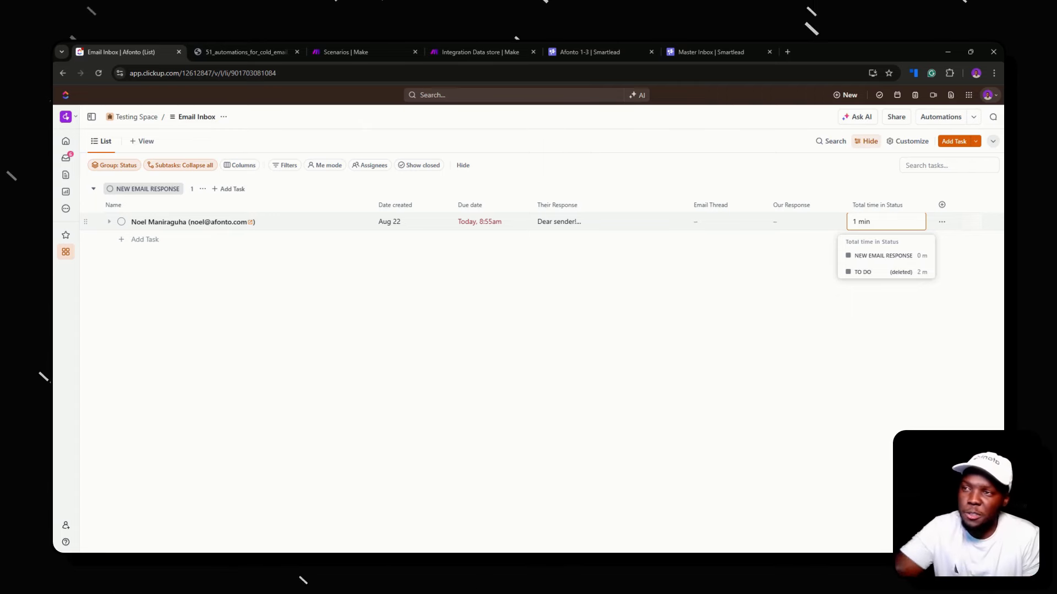
Hide the Email Thread column and move Our Response right after Name
left_click(715, 205)
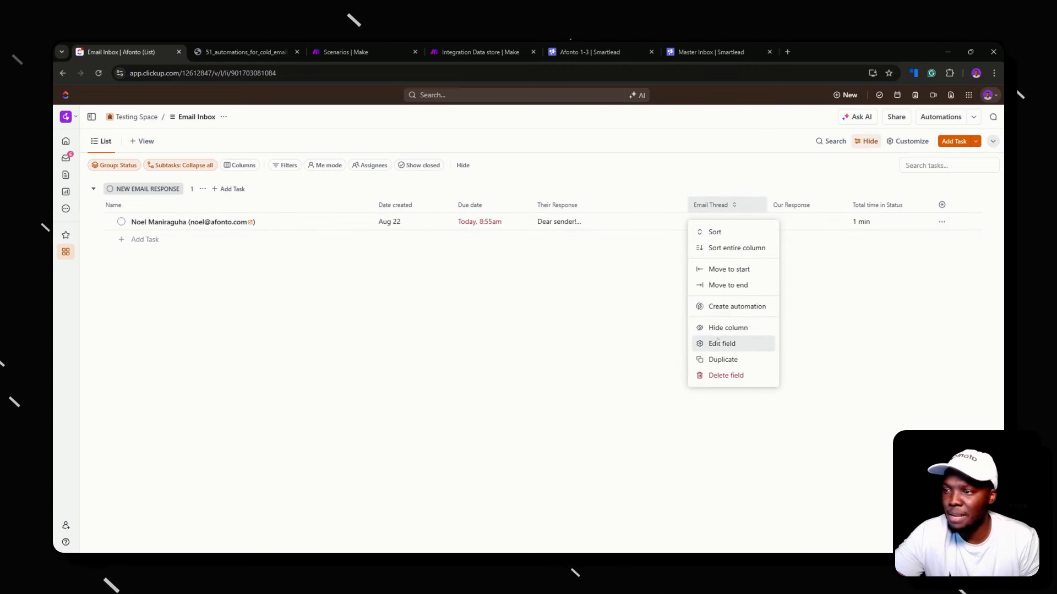
left_click(728, 328)
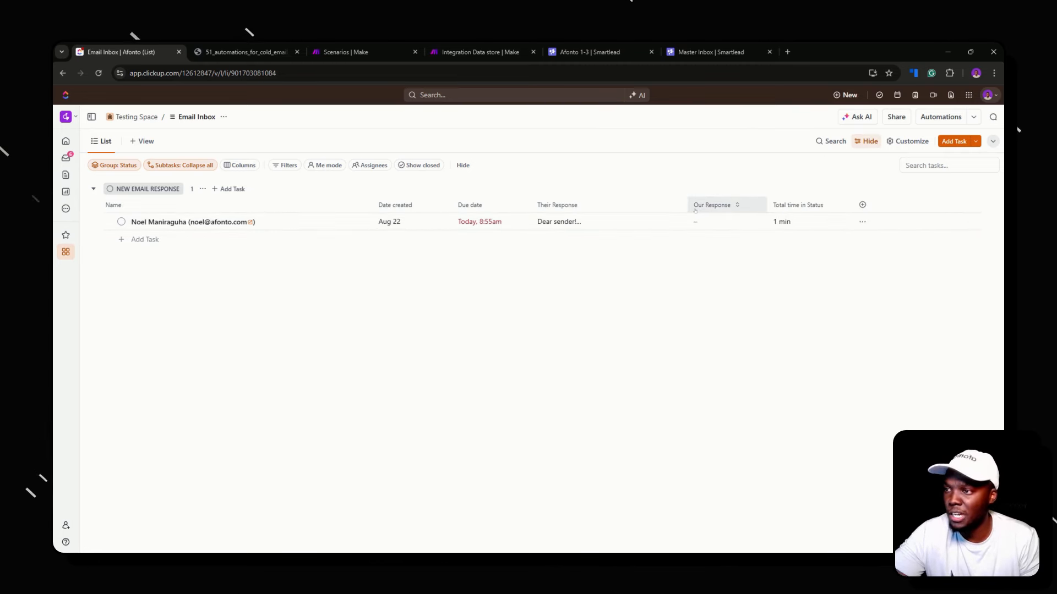
left_click_drag(694, 211, 375, 202)
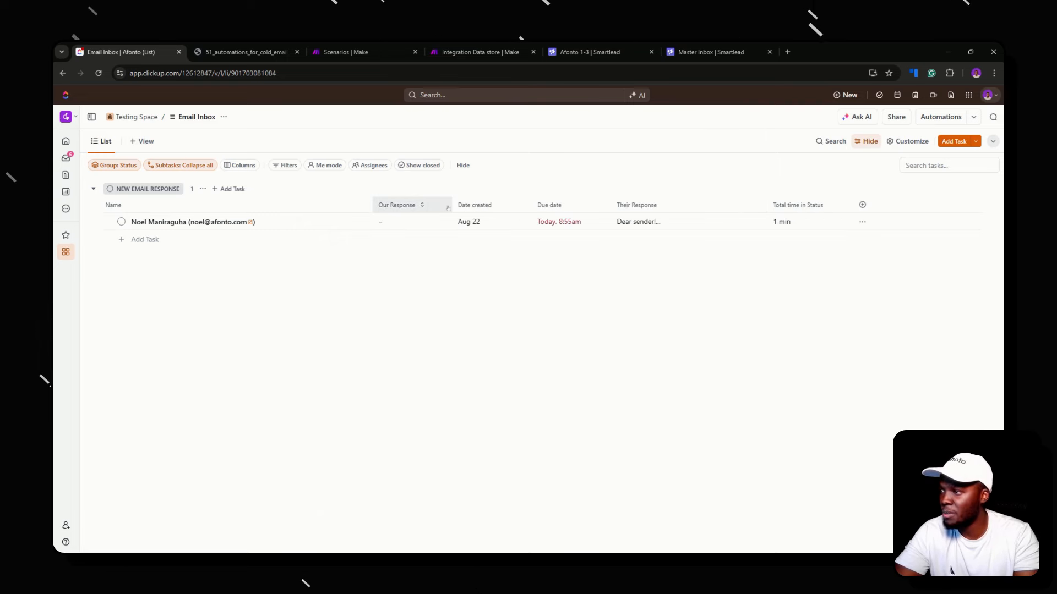
Widen Our Response and narrow the Date created and Due date columns
left_click_drag(452, 204, 501, 205)
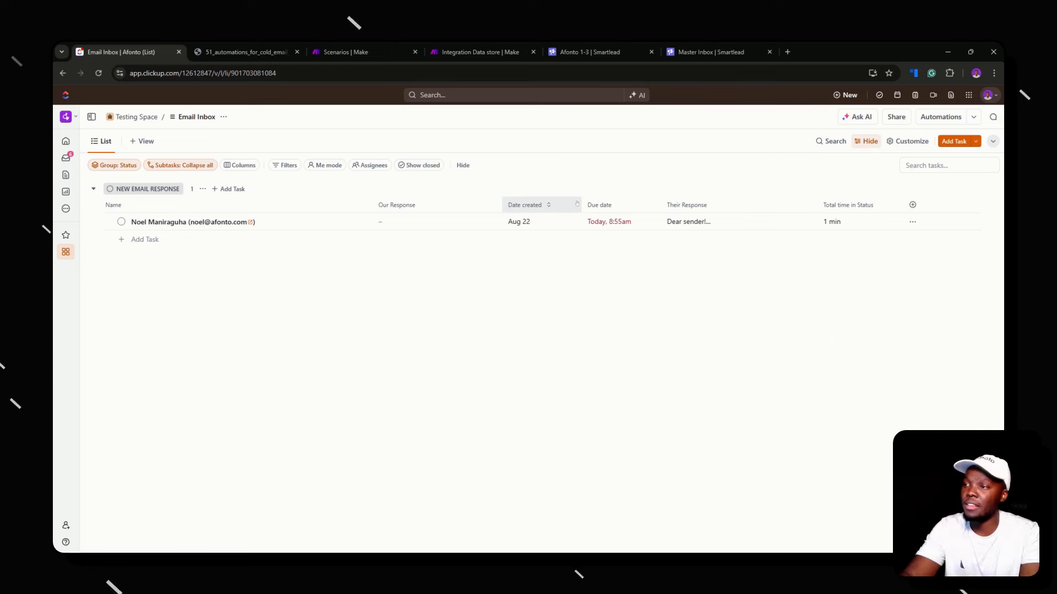
left_click_drag(581, 204, 556, 204)
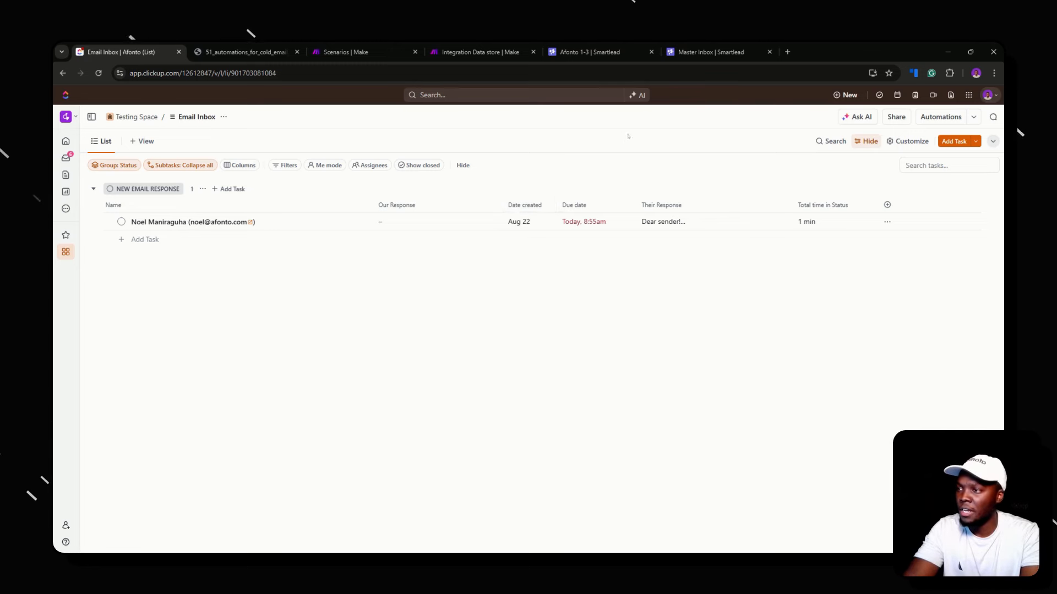
left_click_drag(636, 205, 618, 206)
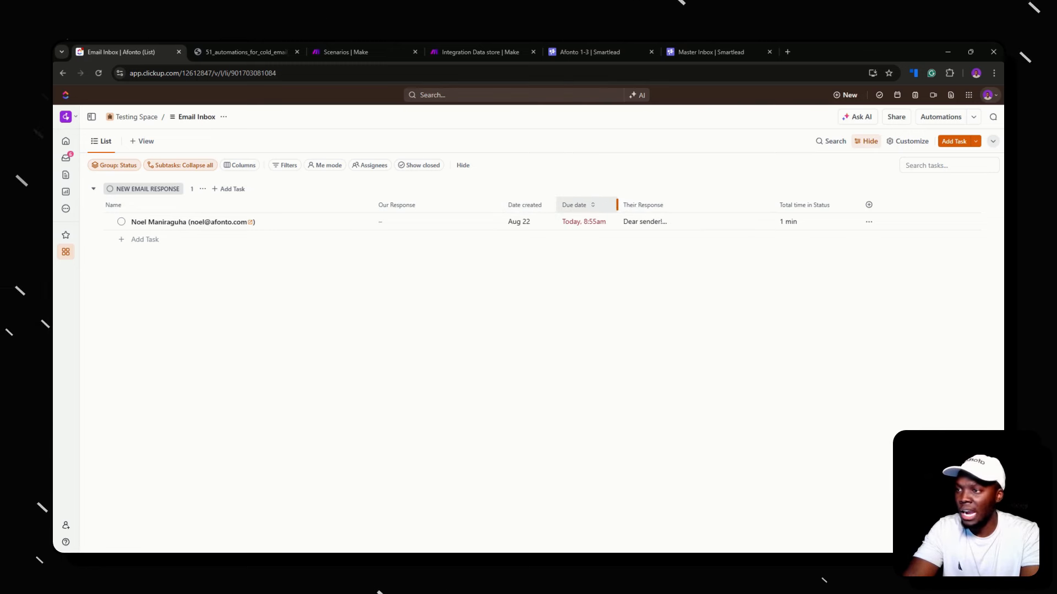
Add the existing Client field as a column in the Email Inbox list
left_click(869, 204)
type("cli")
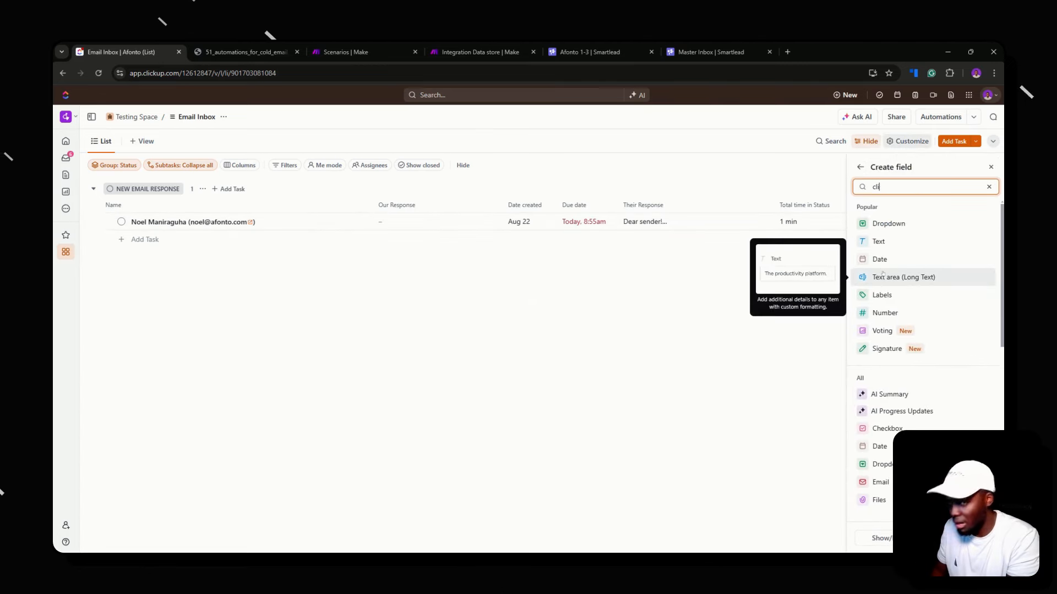
type("ent")
left_click(984, 283)
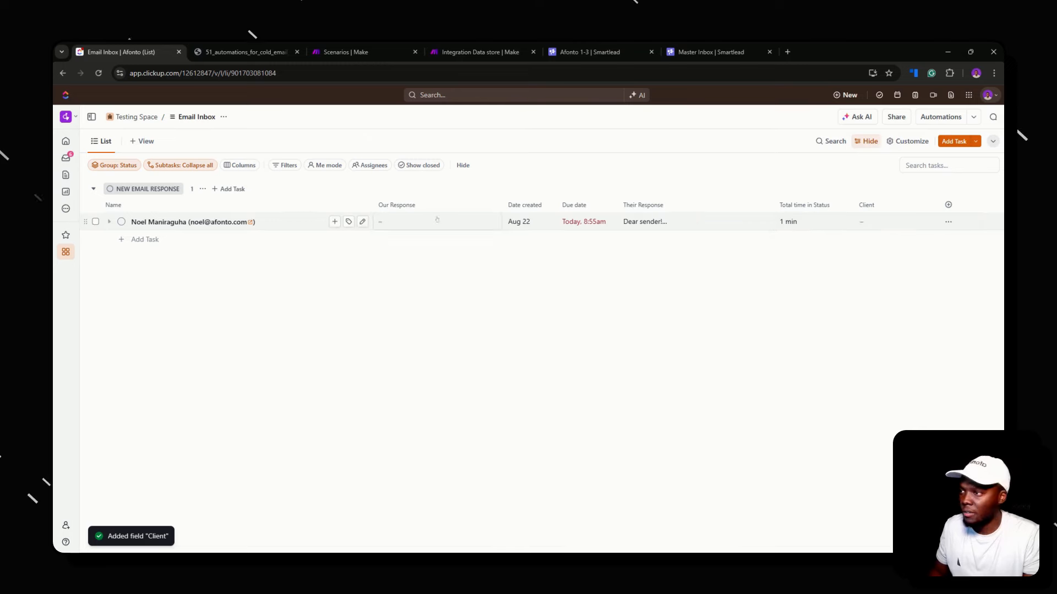
Set the contact task's Client to Afonto
left_click(883, 216)
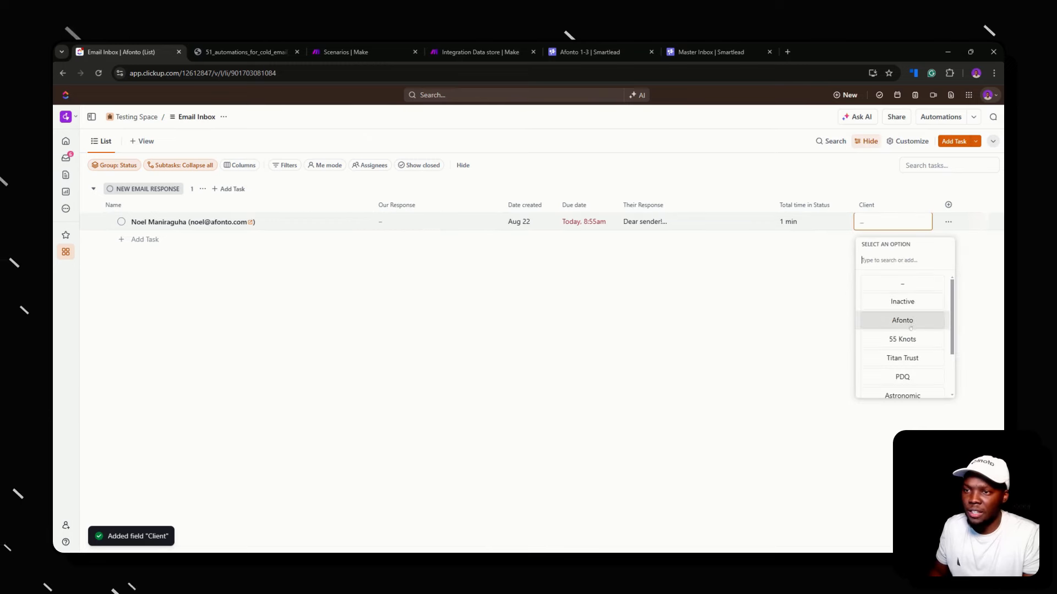
left_click(894, 318)
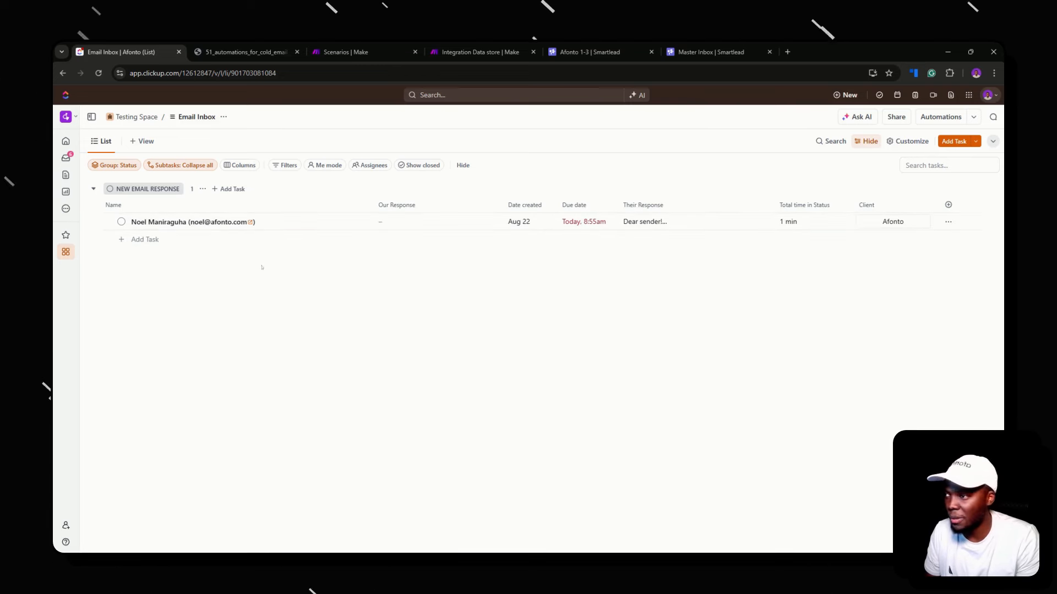
mouse_move(66, 251)
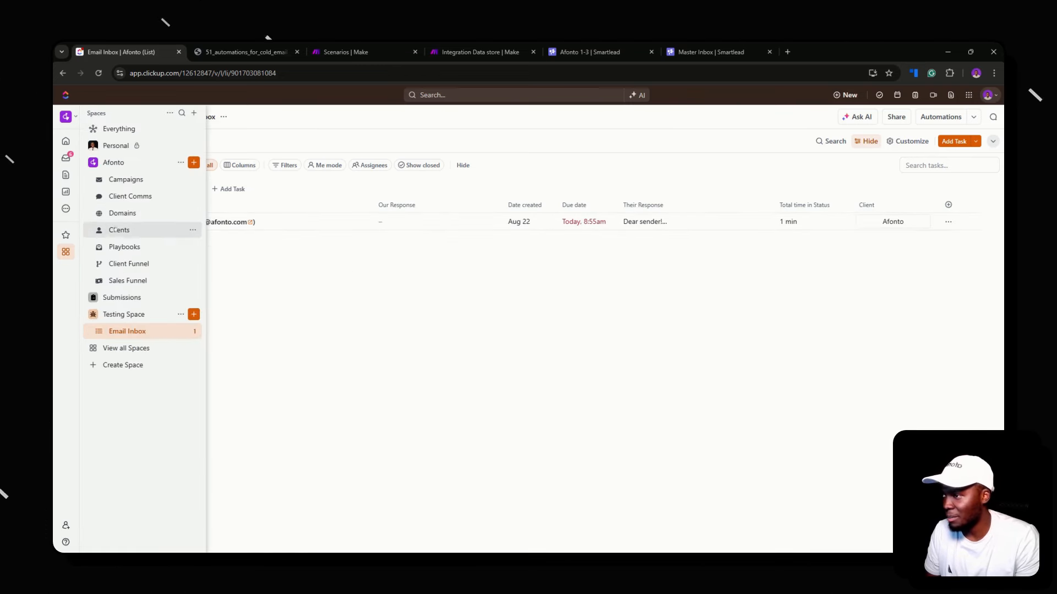
left_click(120, 230)
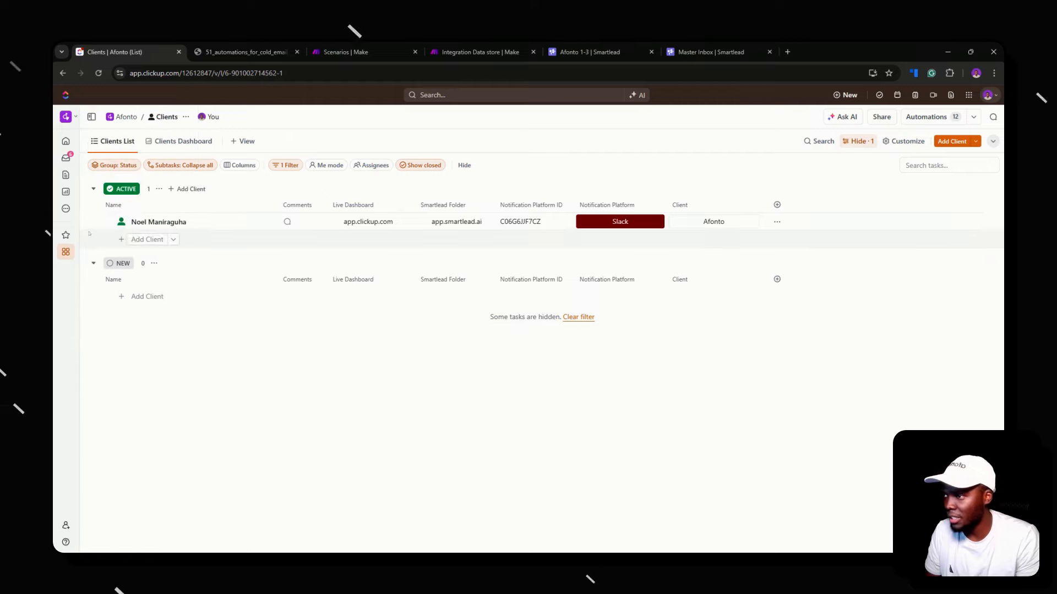
left_click(159, 222)
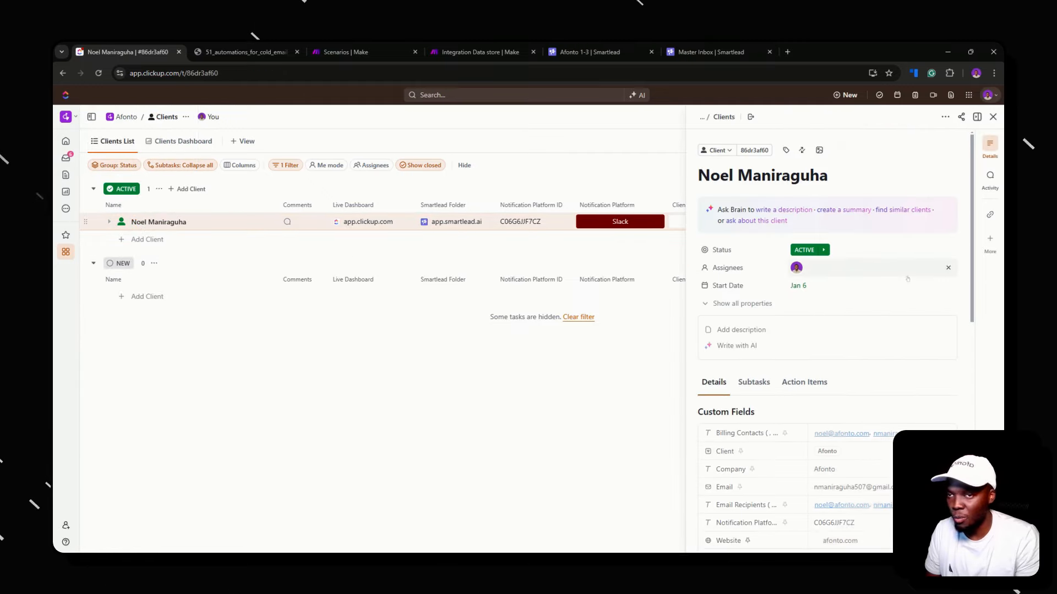
scroll(813, 328, "down", 5)
scroll(771, 314, "down", 2)
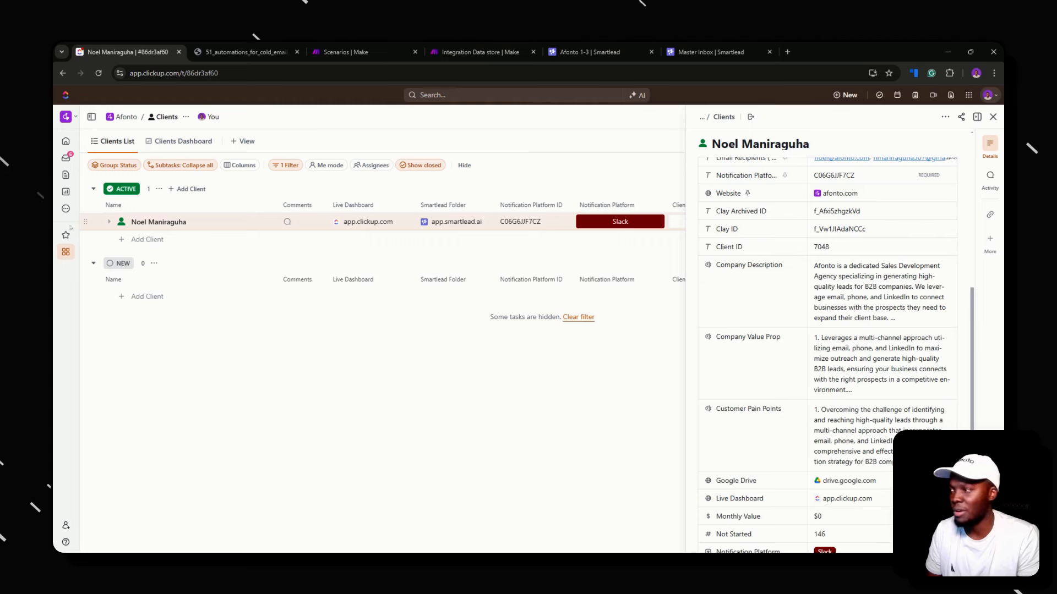
mouse_move(66, 252)
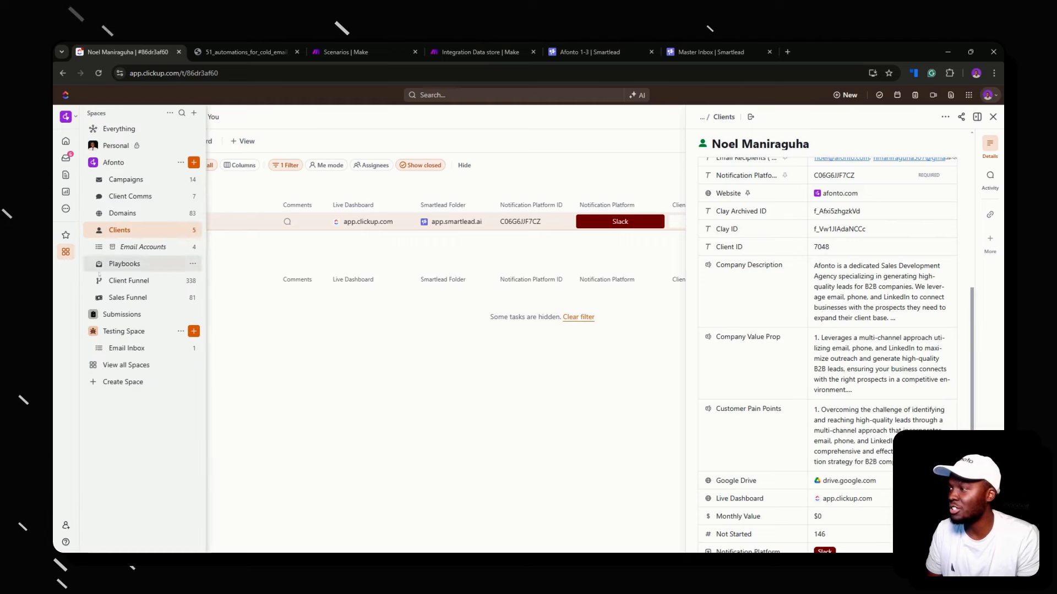
left_click(132, 347)
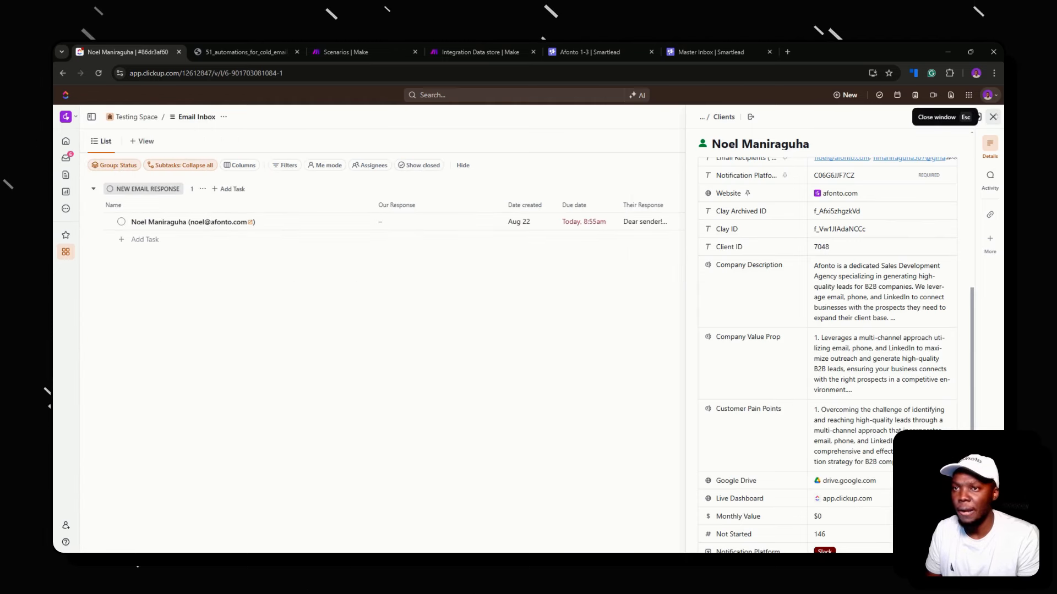
left_click(993, 117)
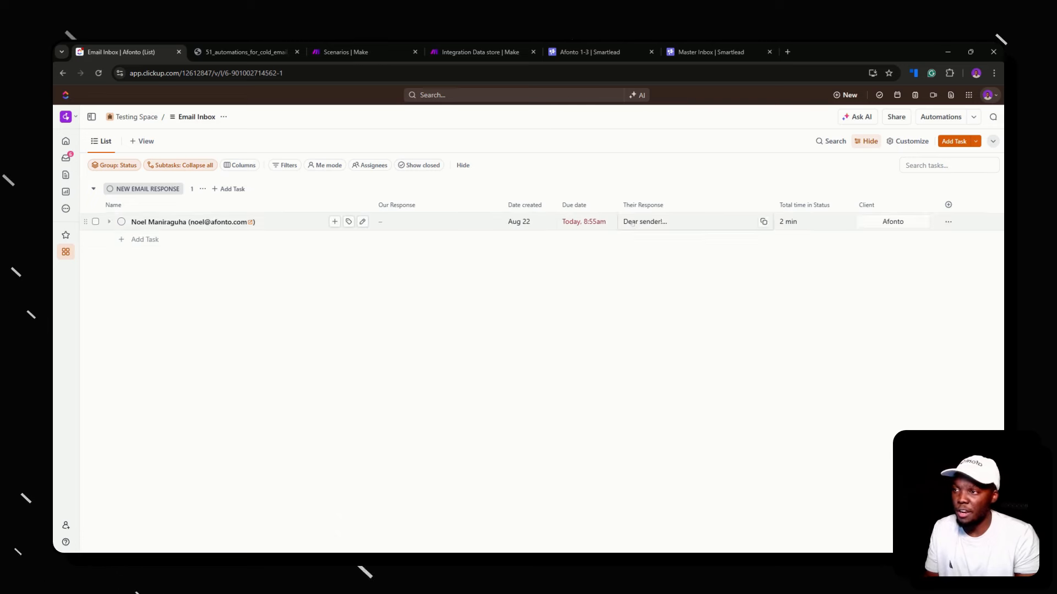
Widen the Our Response column slightly
left_click(413, 221)
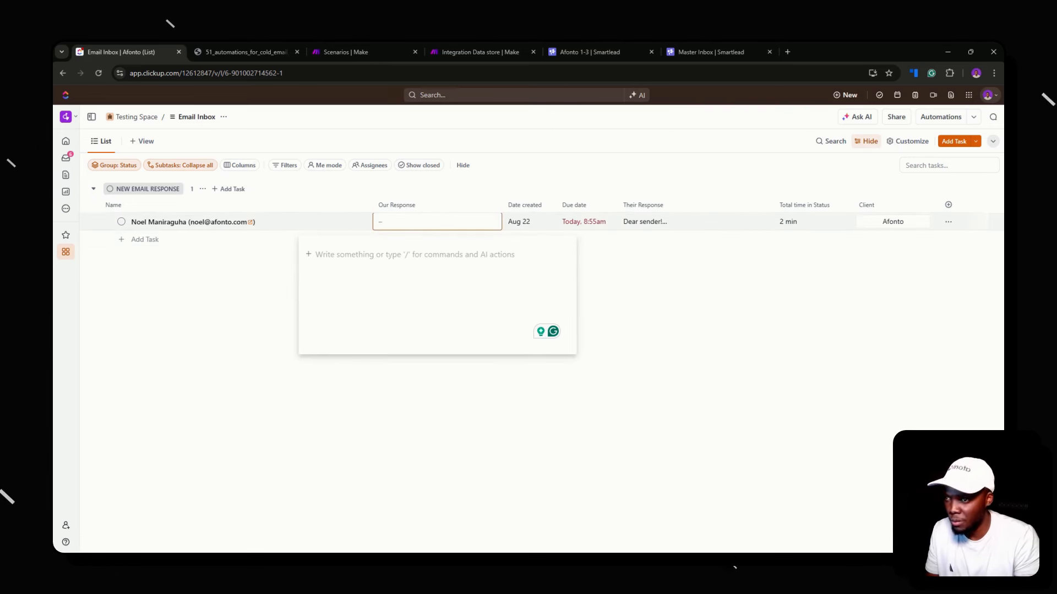
left_click(535, 206)
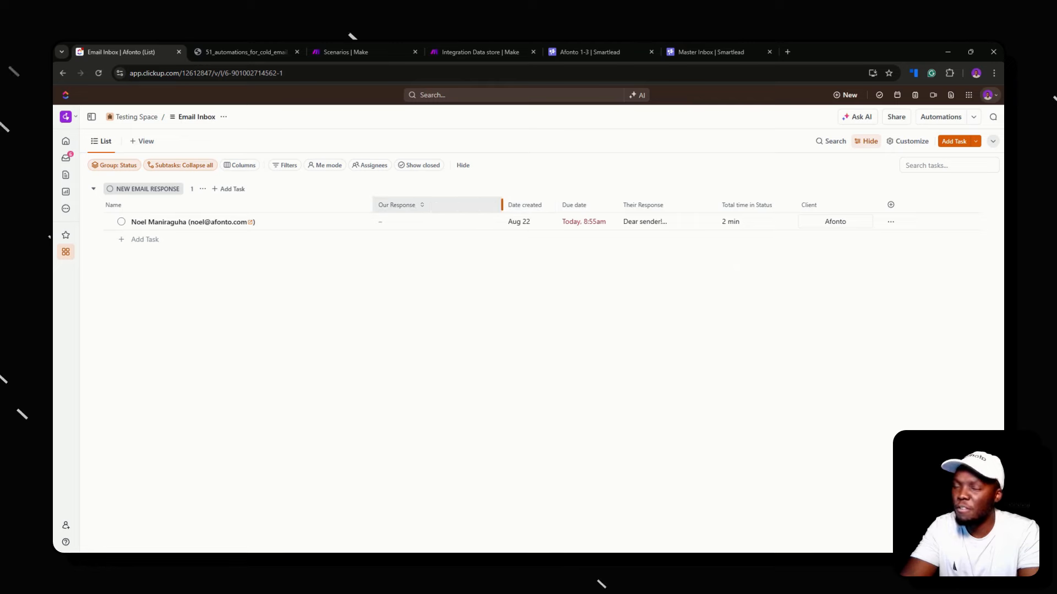
left_click_drag(502, 205, 517, 205)
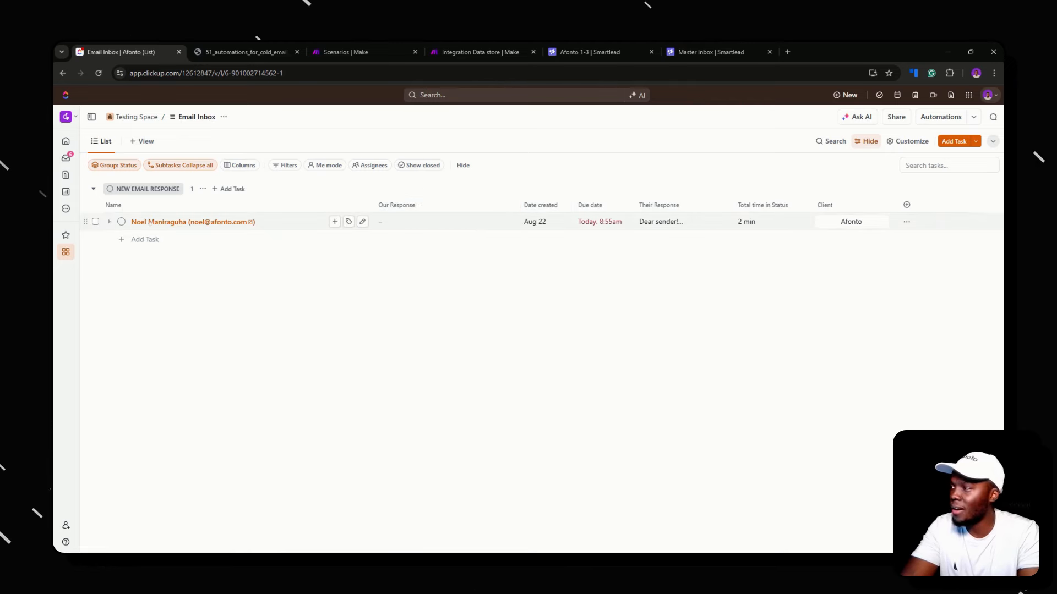
left_click(121, 221)
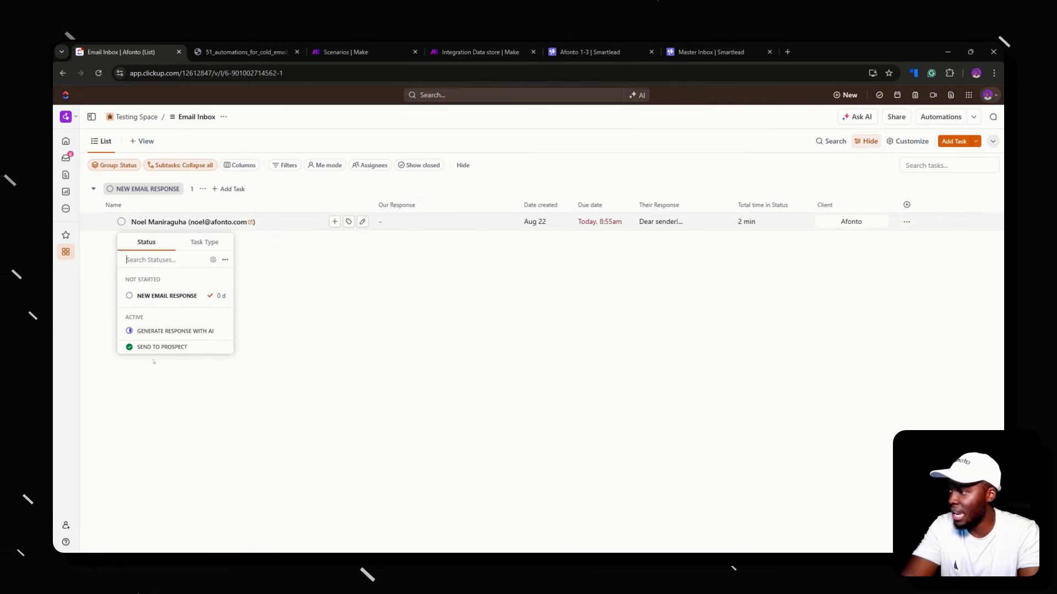
left_click(493, 321)
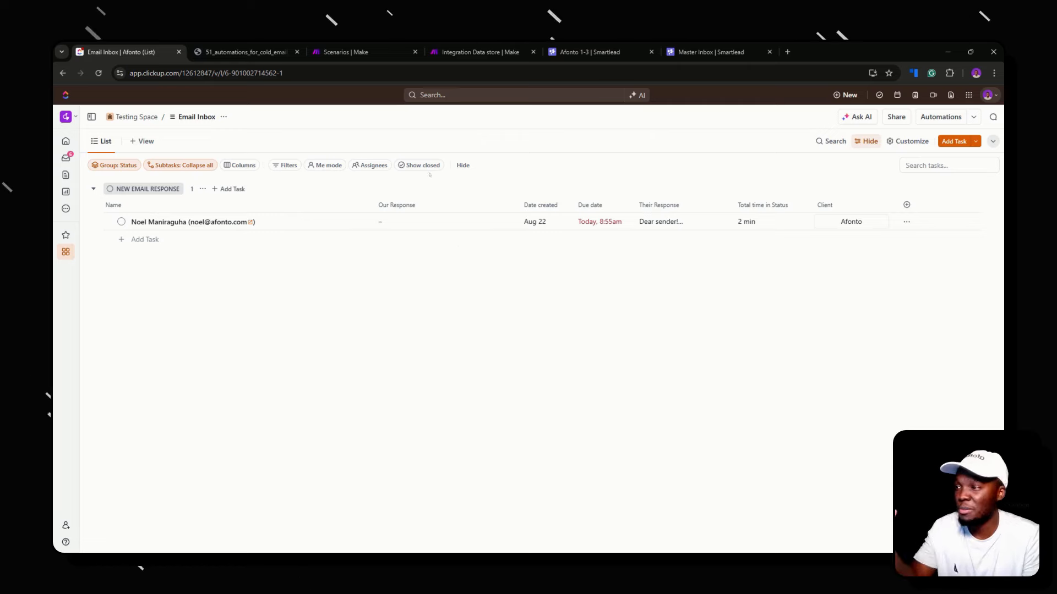
left_click(393, 222)
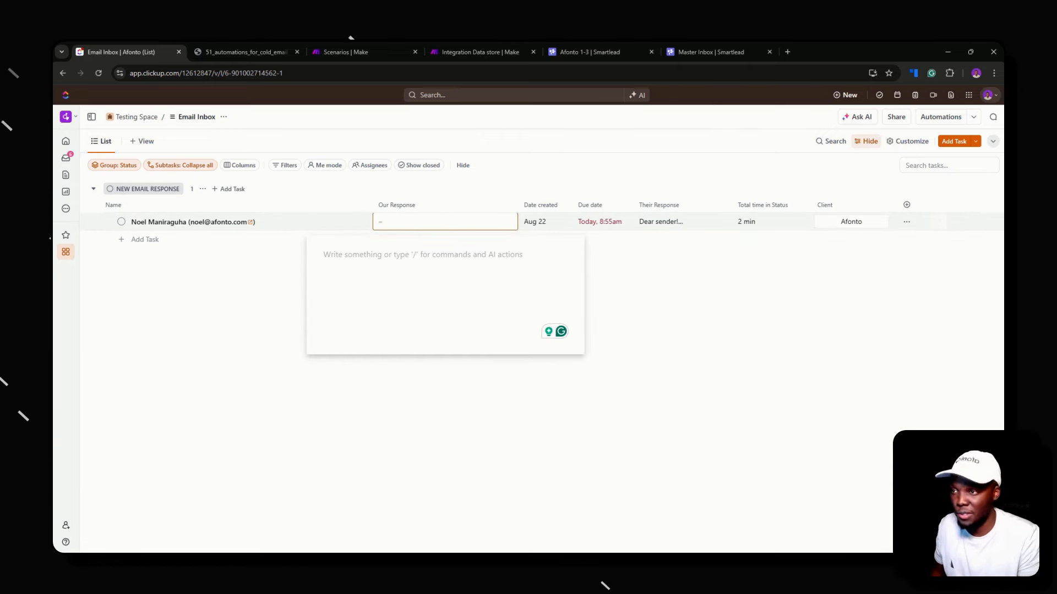
left_click(375, 231)
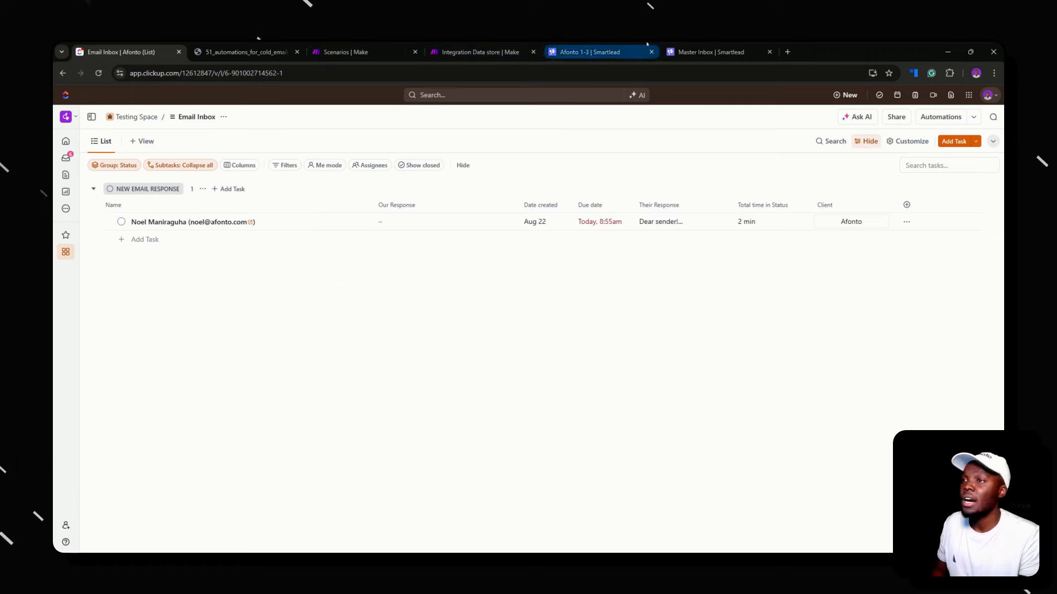
After reading the lead's reply, save 'Sounds great' as the task's Our Response
left_click(677, 222)
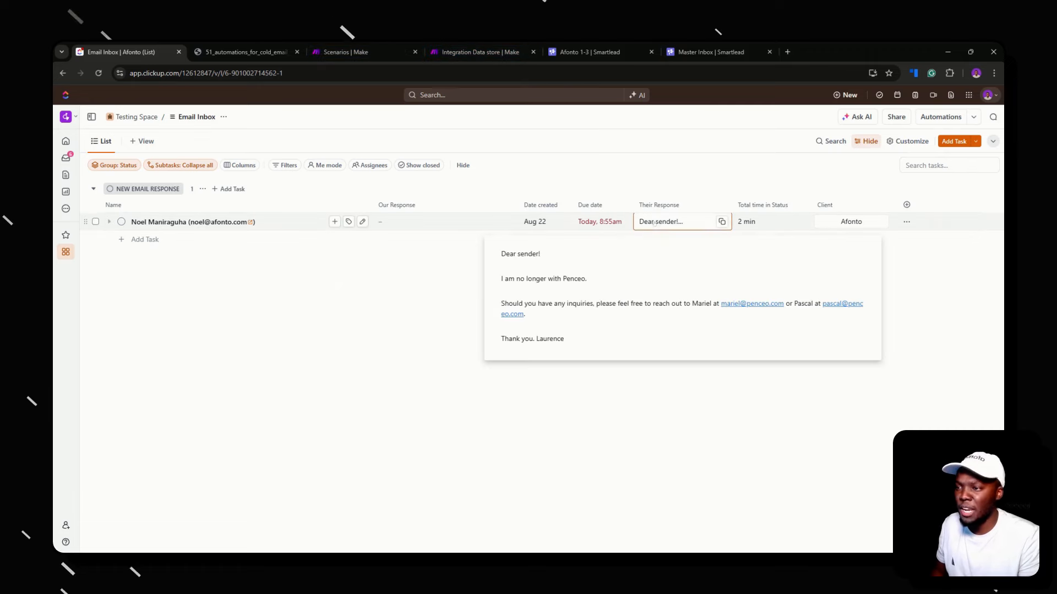
left_click(413, 222)
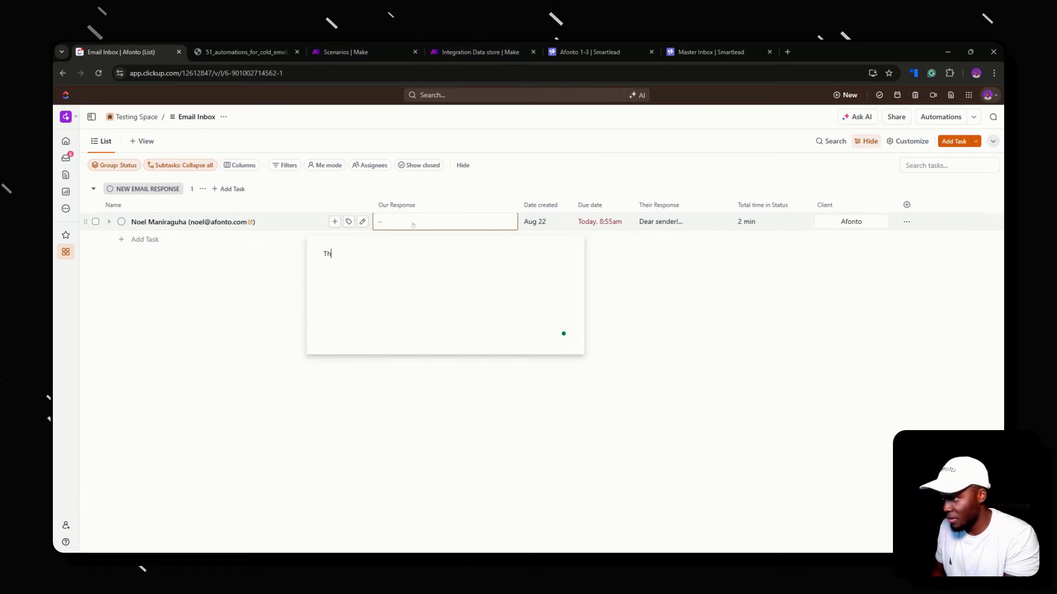
key("BackSpace")
type("Sounds great")
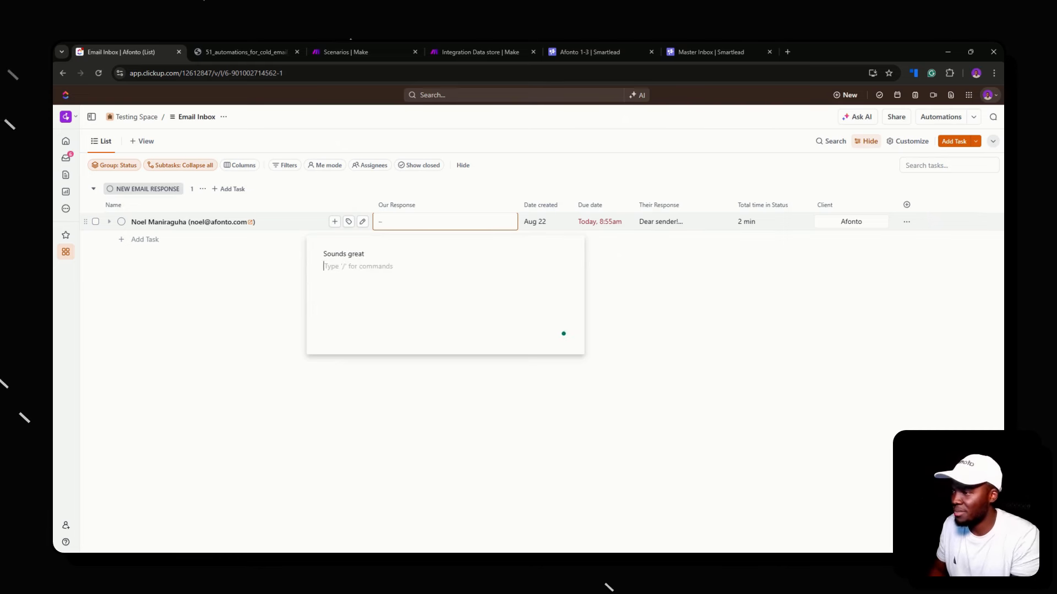
key("BackSpace")
left_click(502, 180)
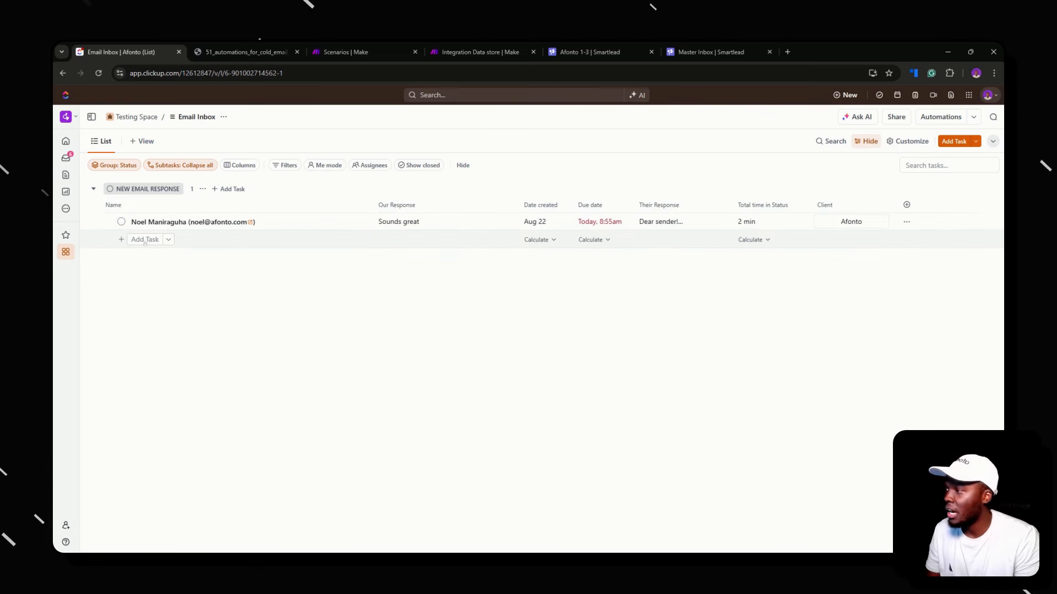
left_click(121, 221)
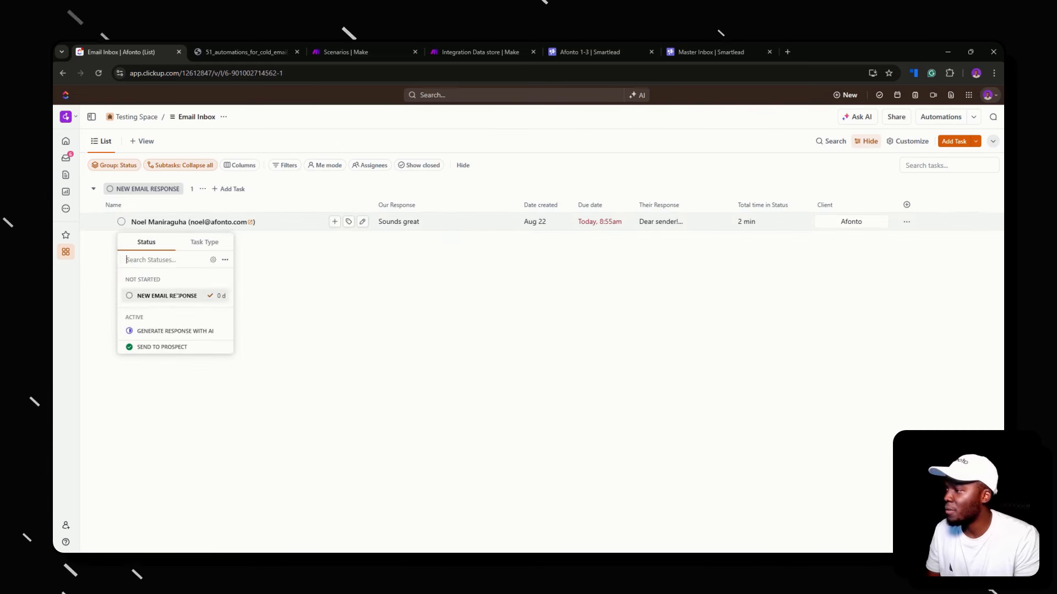
left_click(666, 346)
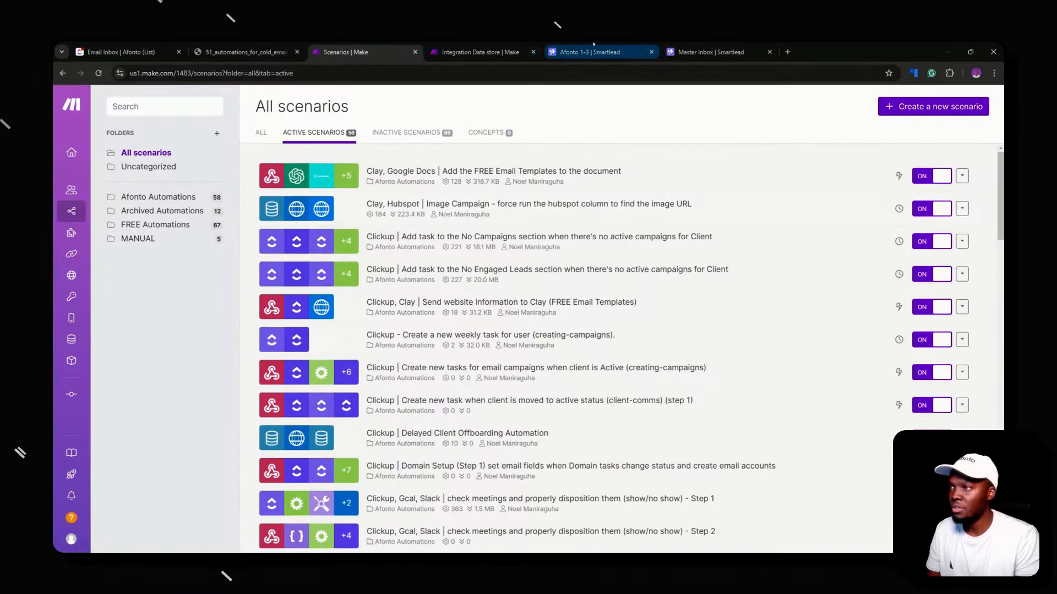
Cycle through the Data store, PDF and ClickUp tabs, ending on Make's Scenarios list
left_click(459, 45)
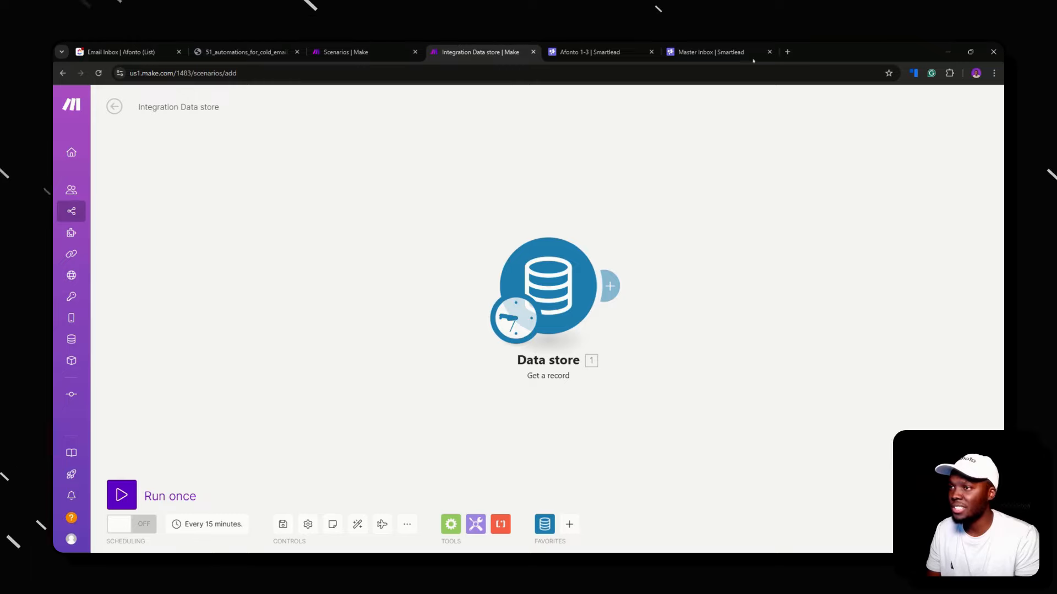
left_click(246, 52)
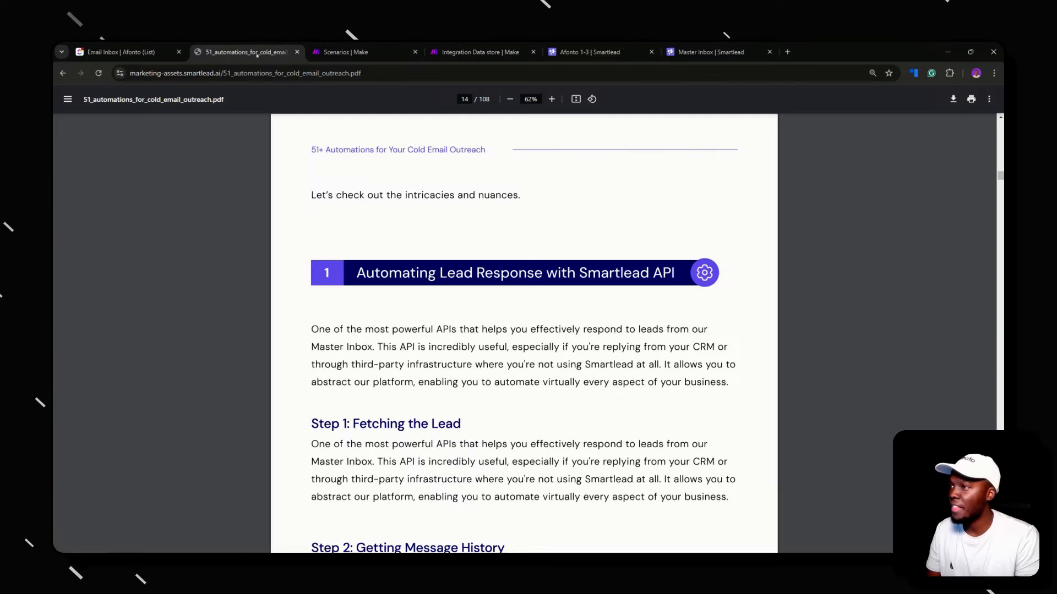
left_click(149, 50)
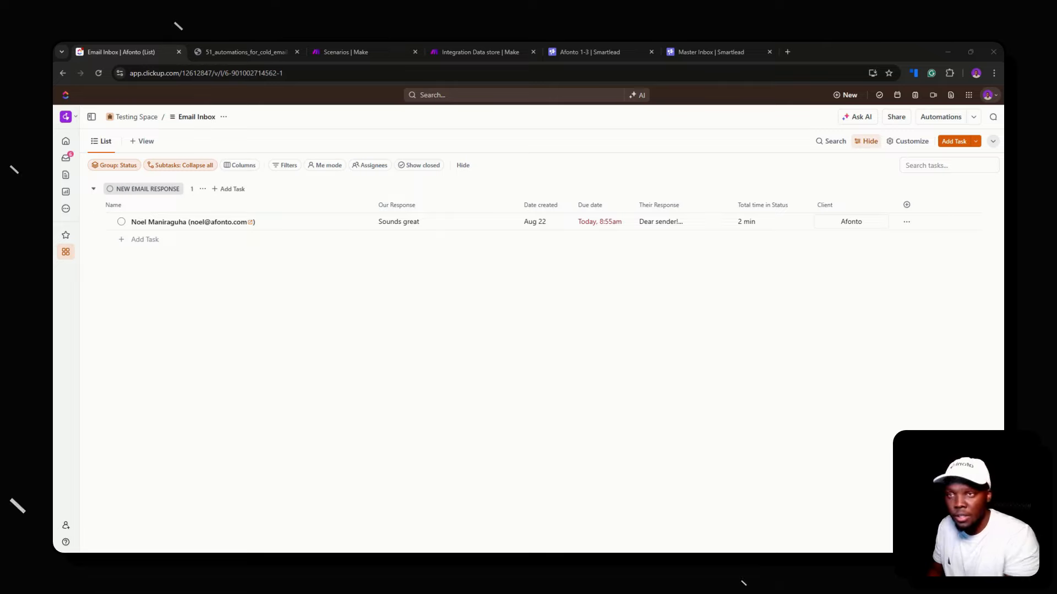
left_click(363, 52)
Create a new scenario with a Custom webhook trigger on the DELETE (free automations) hook, copying its URL
left_click(932, 106)
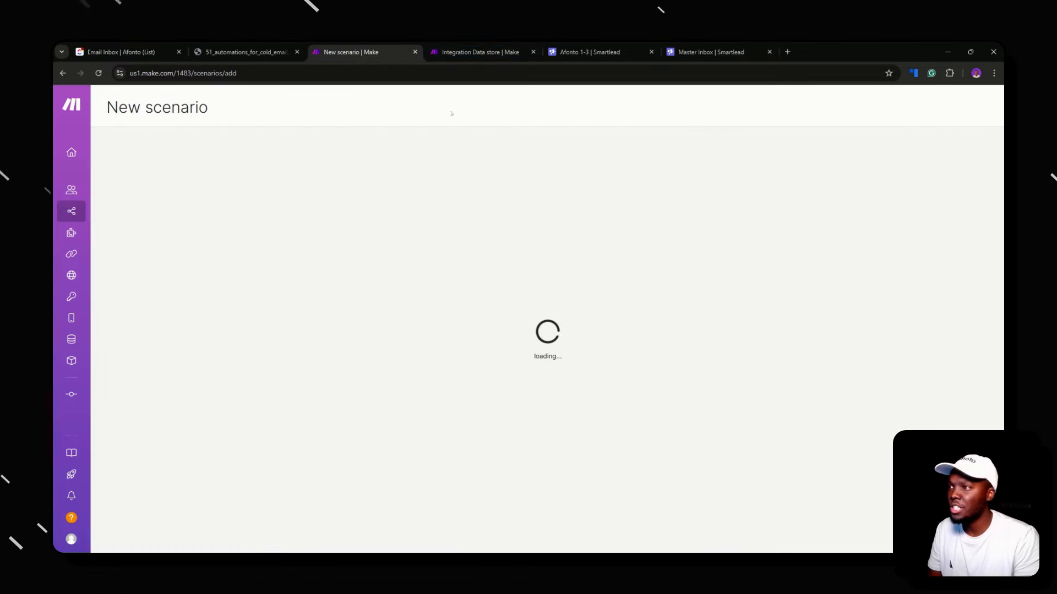
left_click(696, 381)
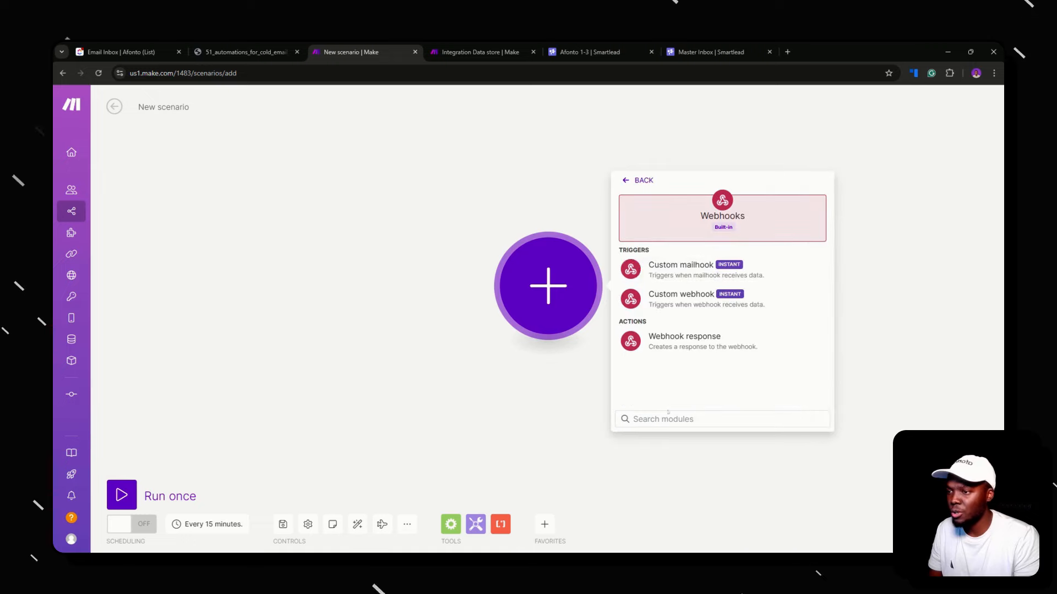
left_click(679, 295)
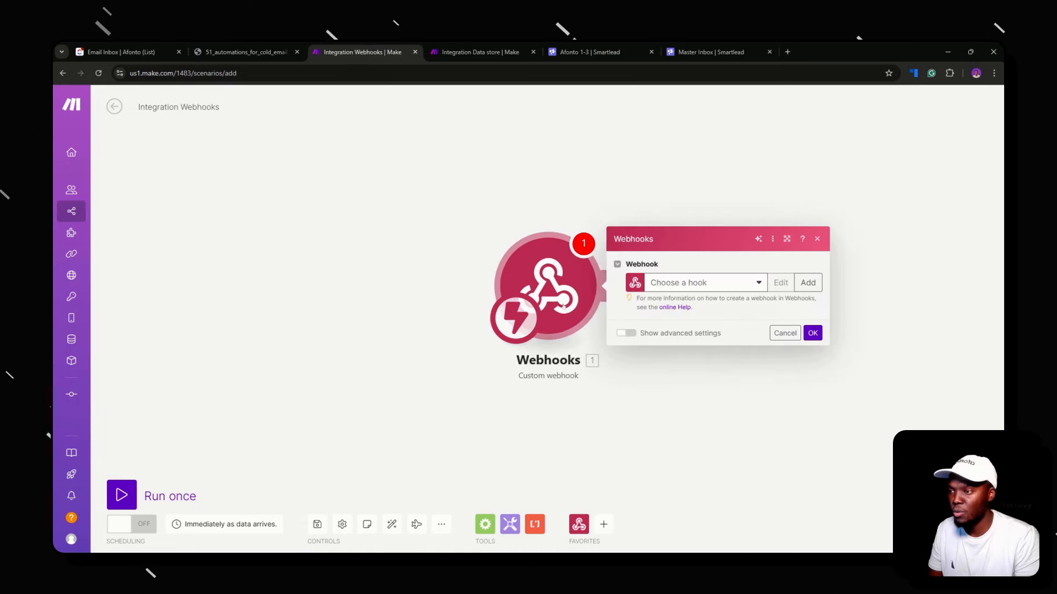
left_click(725, 283)
scroll(708, 450, "down", 5)
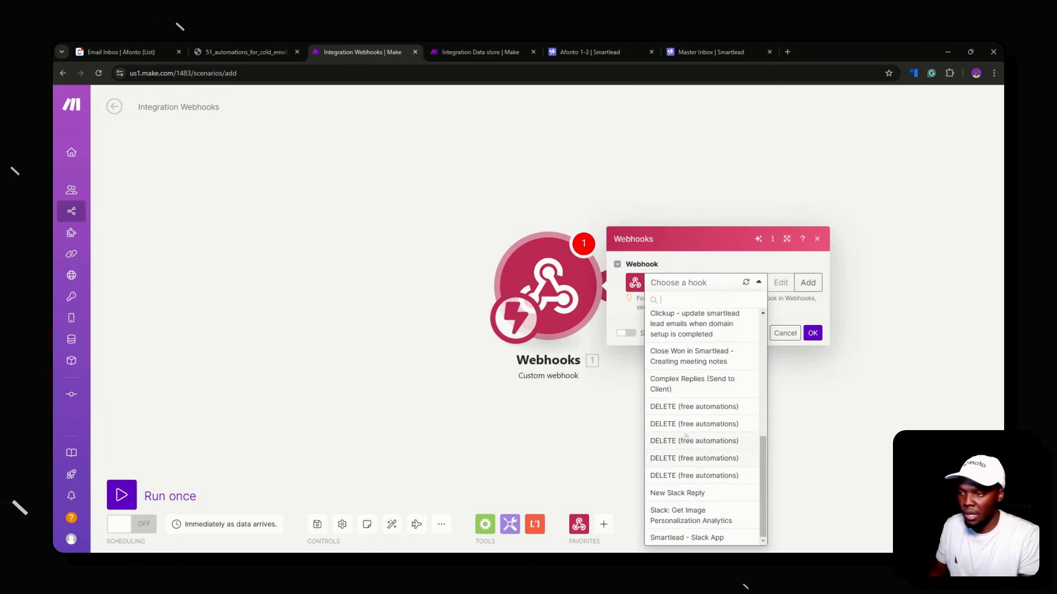
left_click(686, 437)
left_click(777, 308)
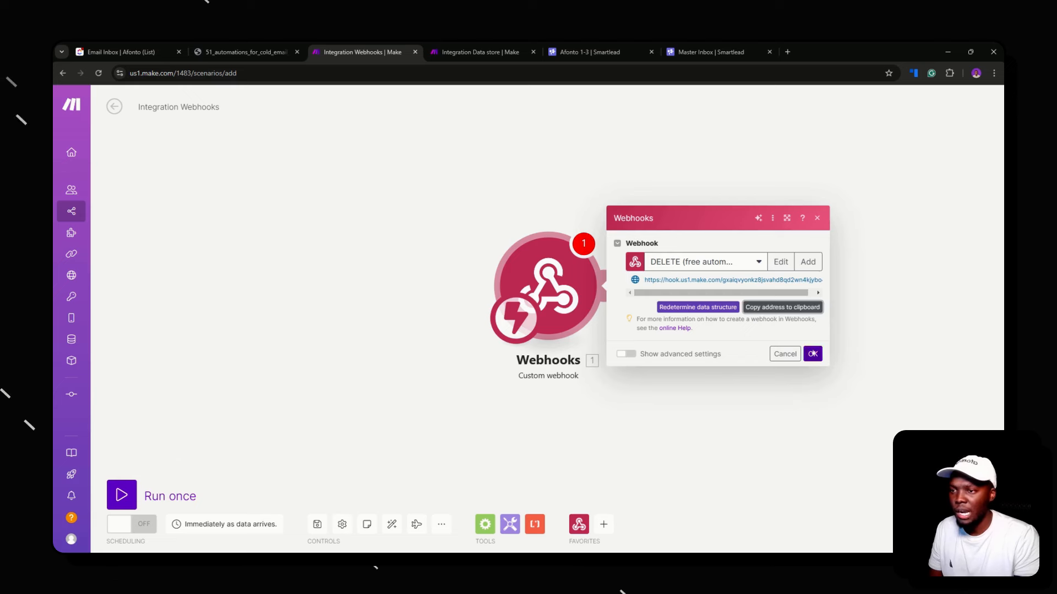
left_click(813, 354)
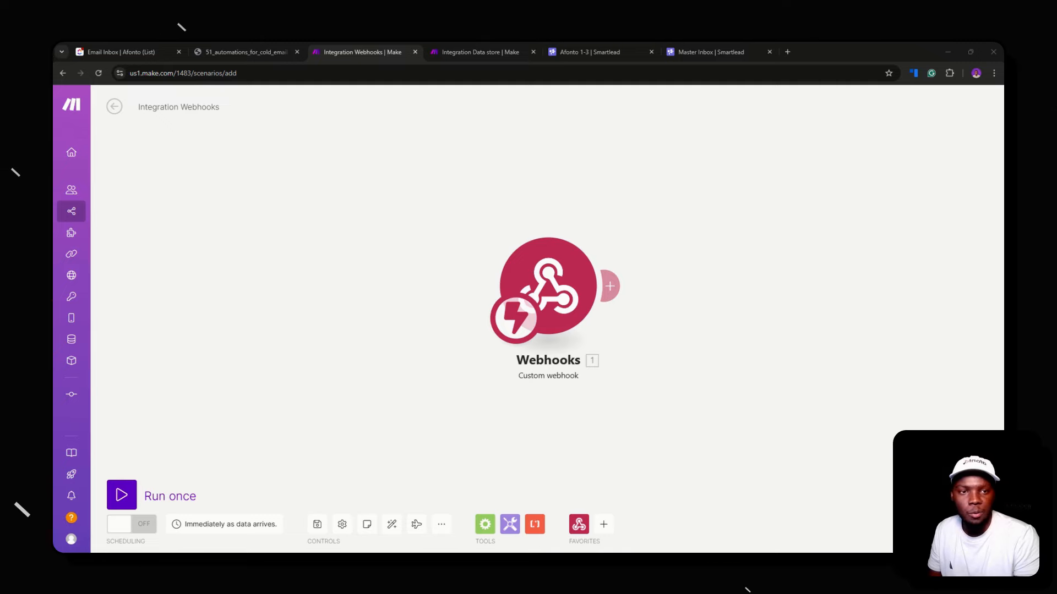
Run the webhook module alone, load Smartlead's webhook settings, and inspect the received LEAD_CATEGORY_UPDATED bundle
right_click(550, 276)
left_click(584, 298)
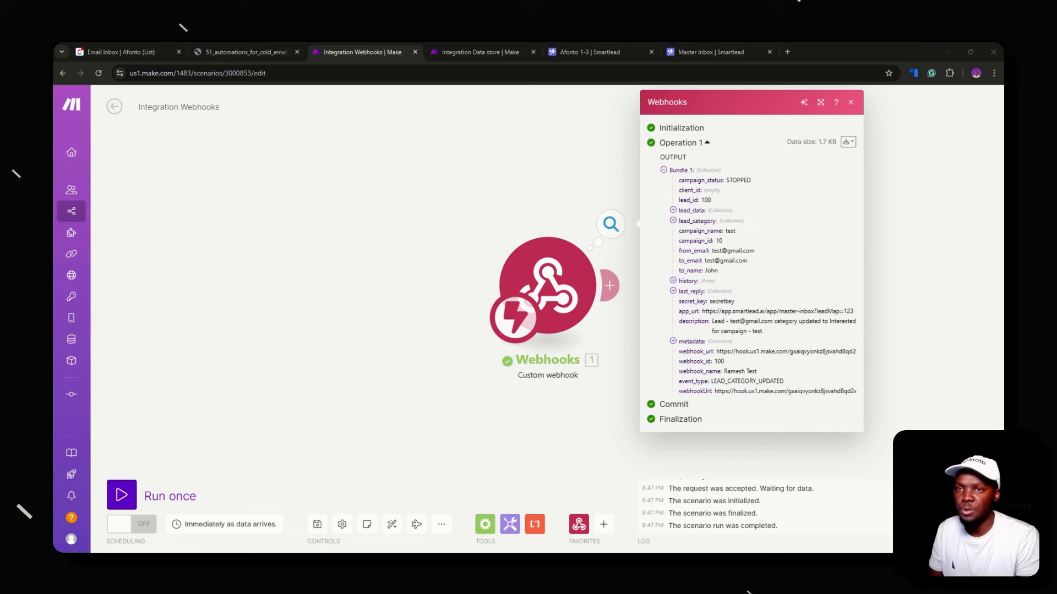
key("ctrl+l")
type("https://app.smartlead.ai/app/settings/webhook")
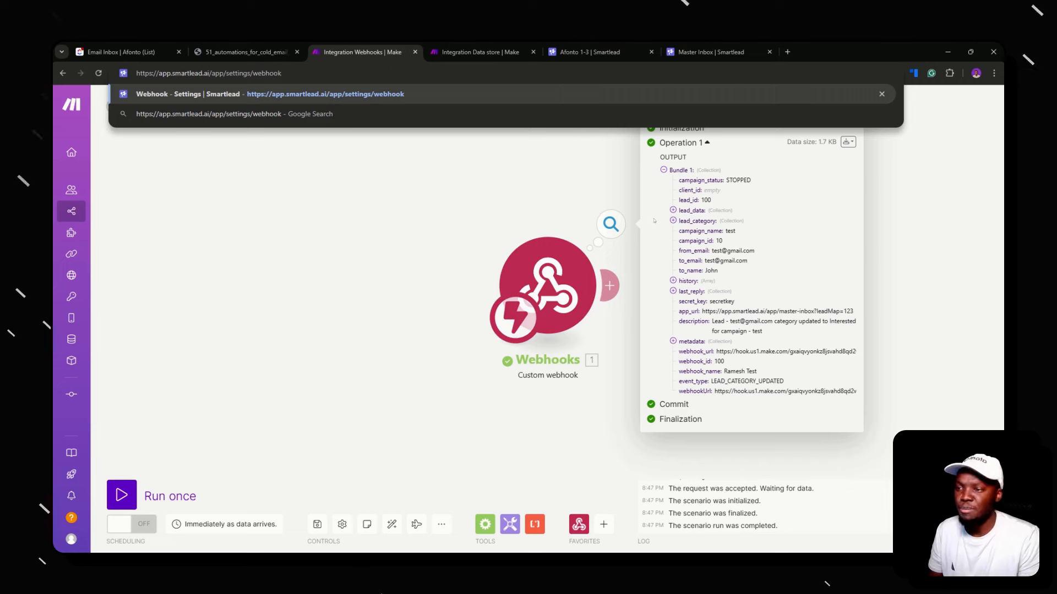
key("Return")
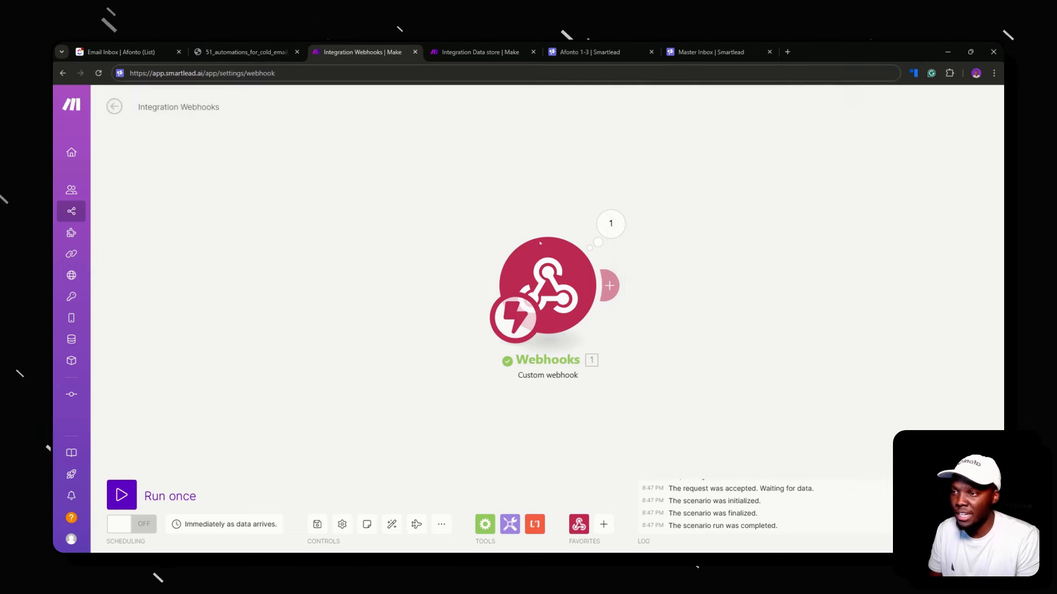
left_click(600, 238)
left_click(681, 291)
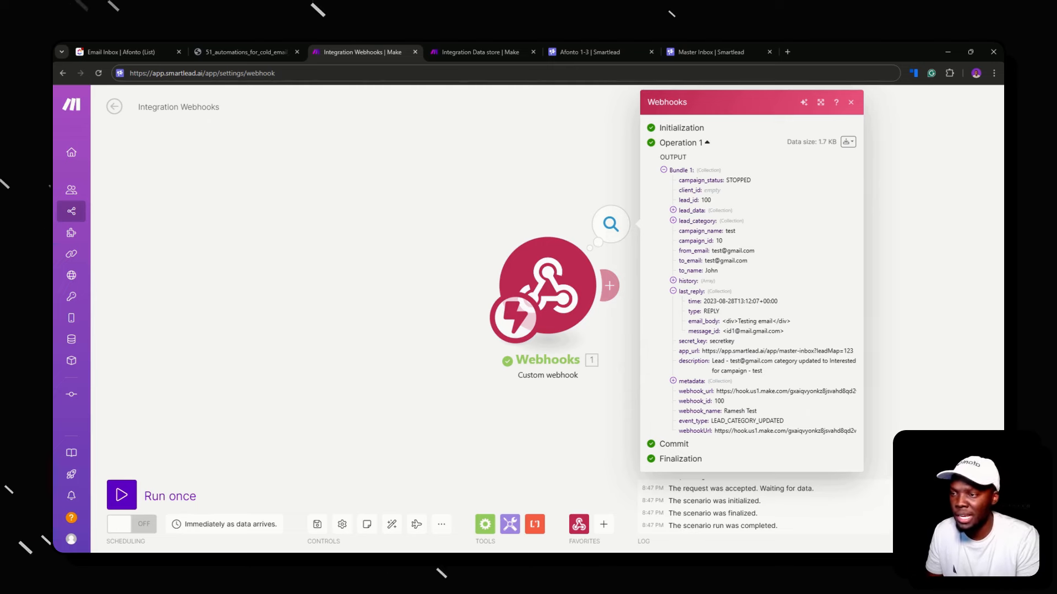
double_click(497, 204)
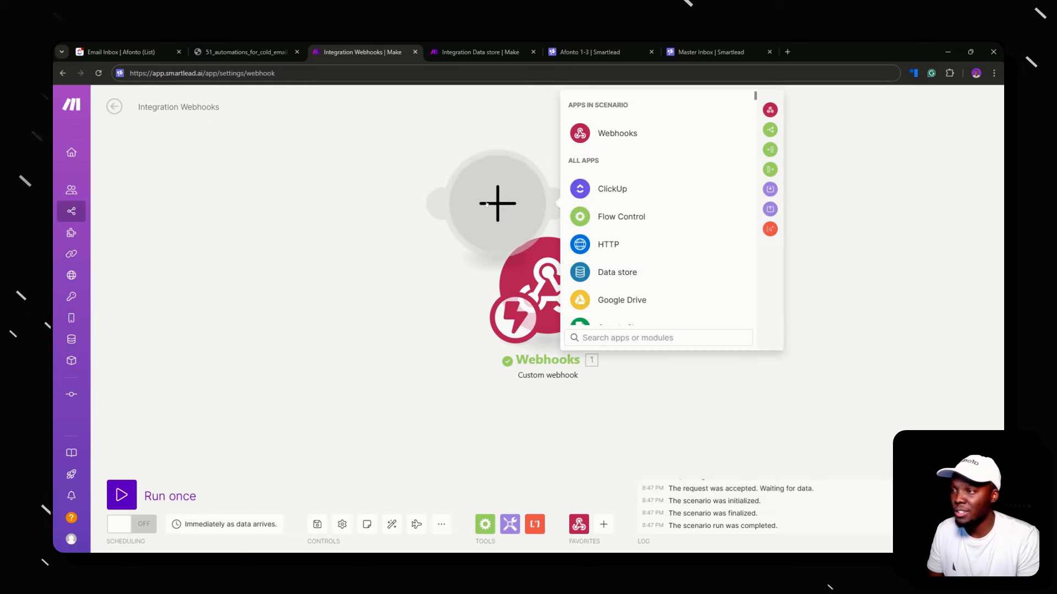
Delete the stray empty module and add a ClickUp Create a Task module after the webhook
right_click(490, 205)
left_click(522, 230)
left_click(605, 285)
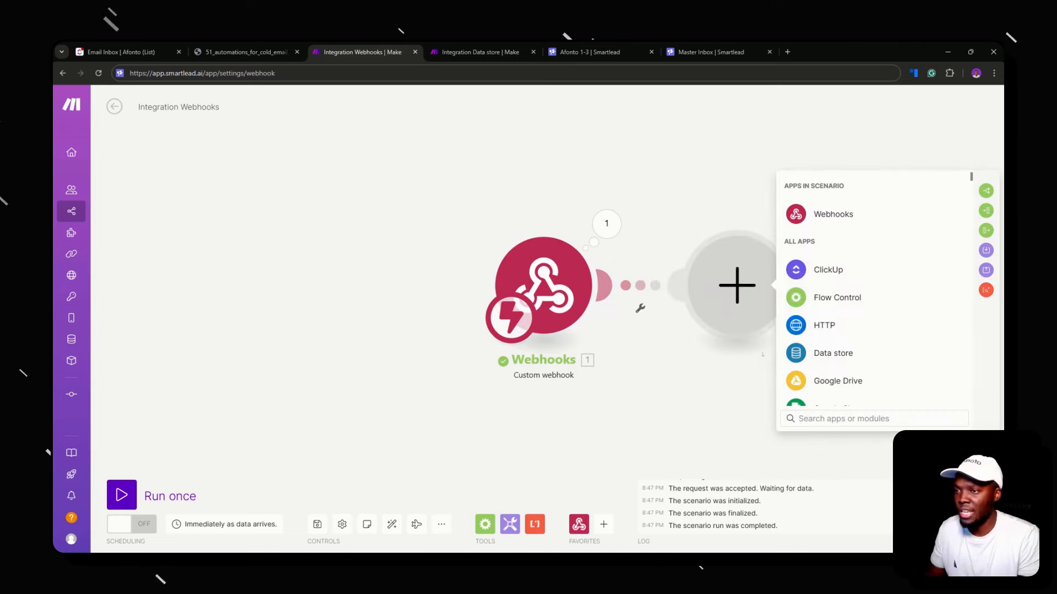
type("clickup")
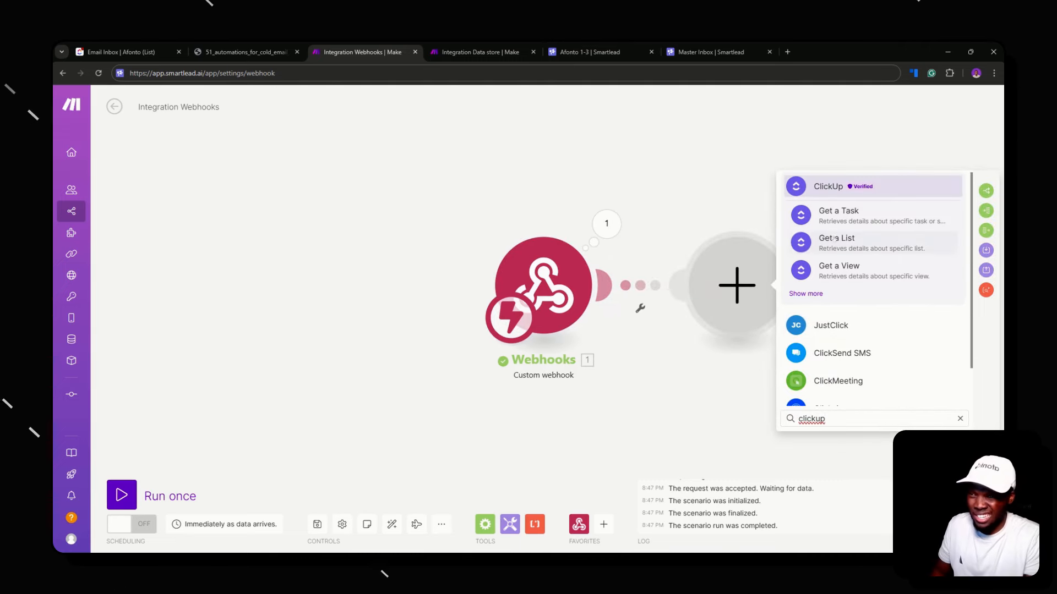
left_click(807, 293)
scroll(858, 296, "down", 3)
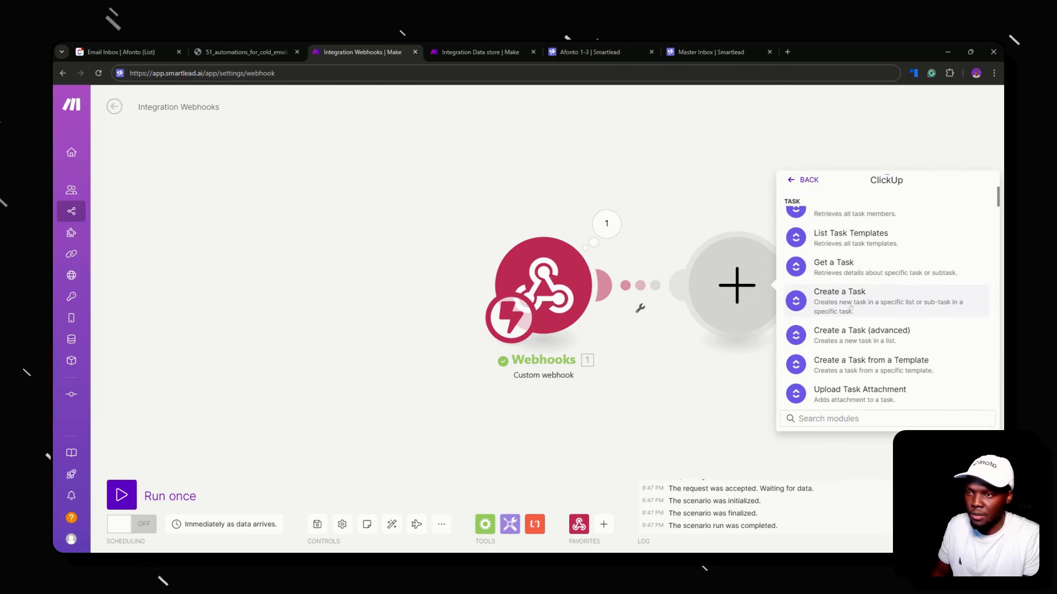
left_click(851, 303)
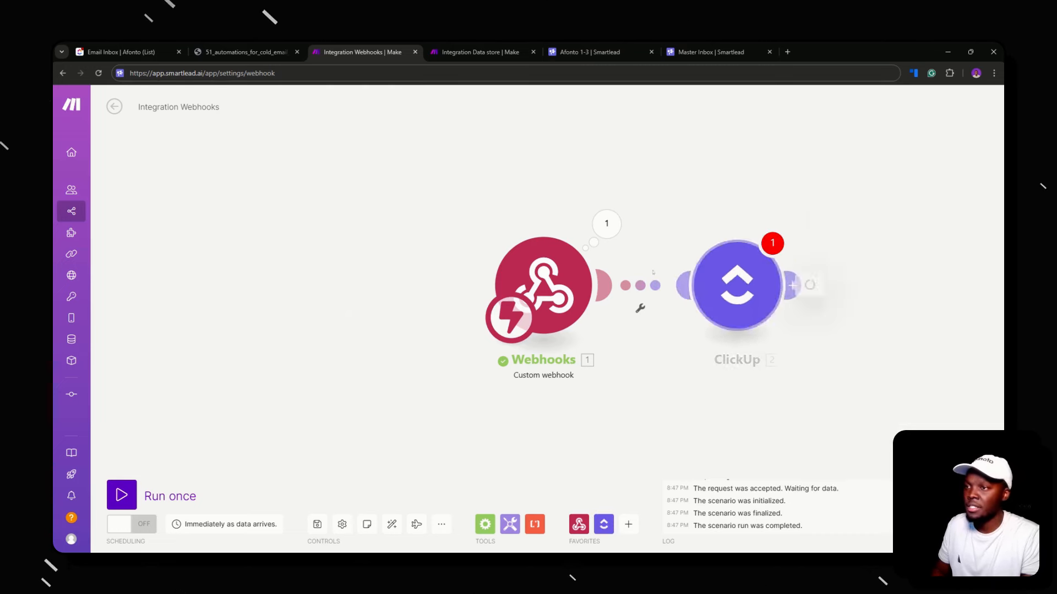
Duplicate the Integration Webhooks tab and set the ClickUp module's workspace to Afonto
right_click(368, 47)
left_click(406, 109)
left_click(375, 48)
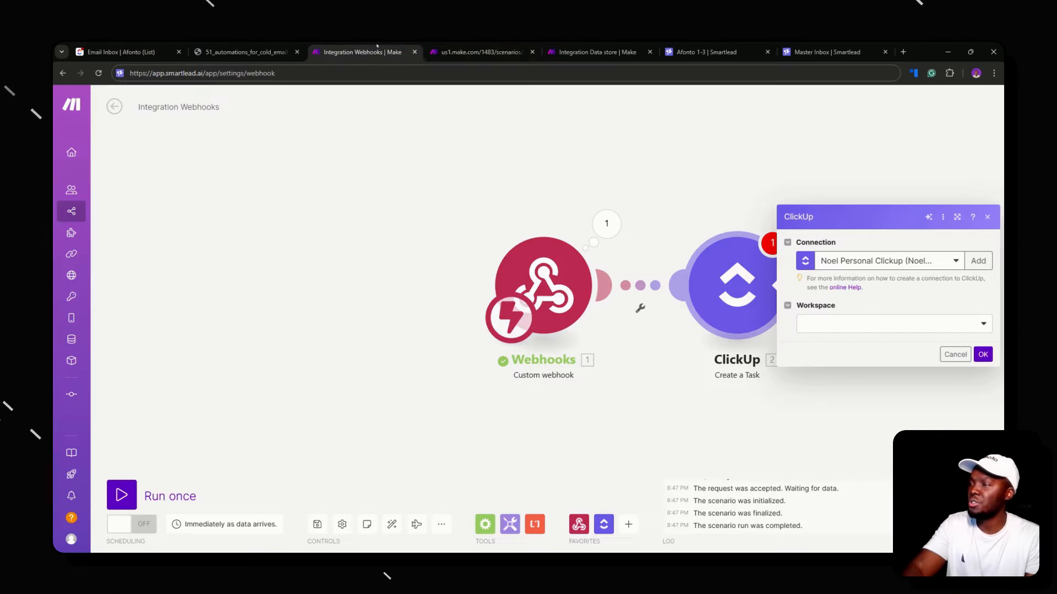
left_click(449, 51)
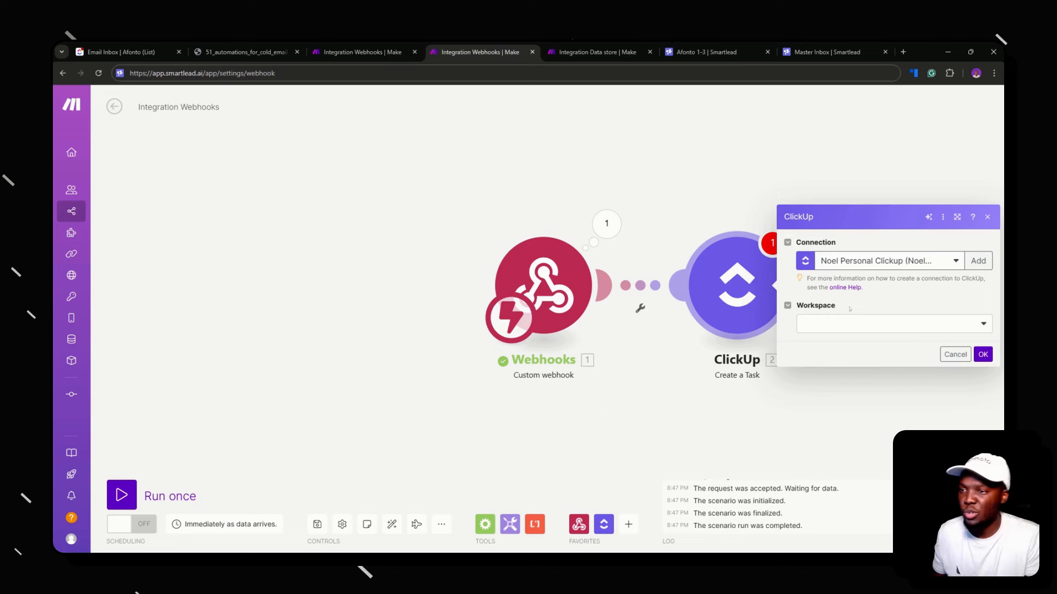
left_click(850, 324)
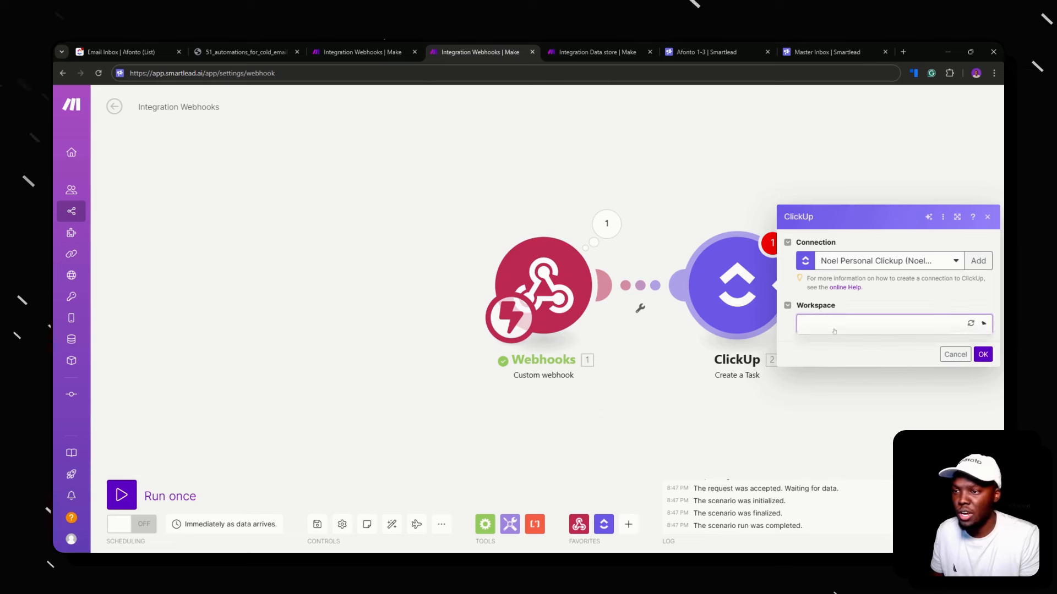
left_click(864, 340)
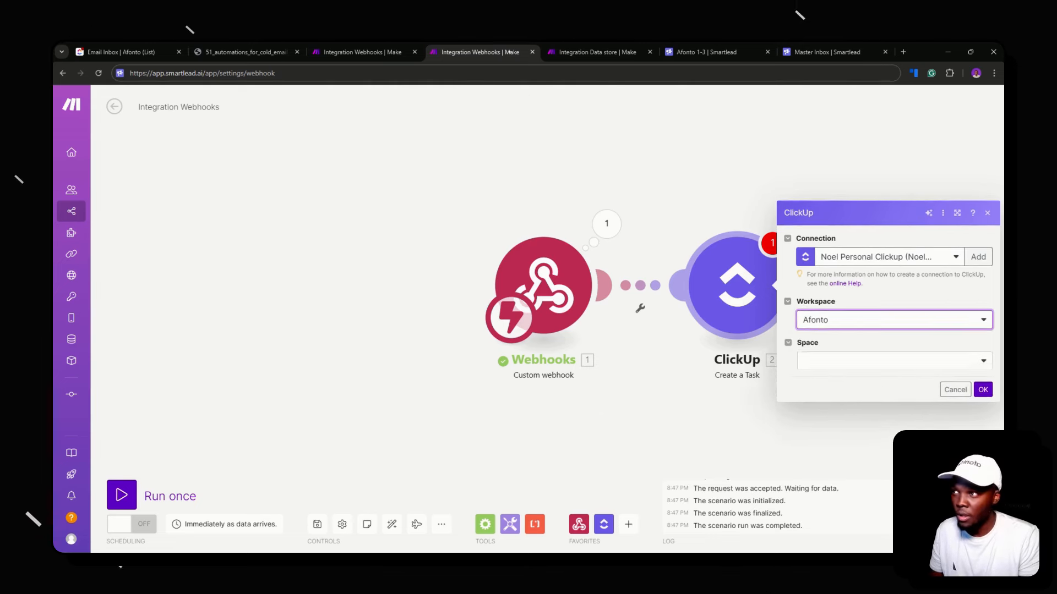
left_click(836, 344)
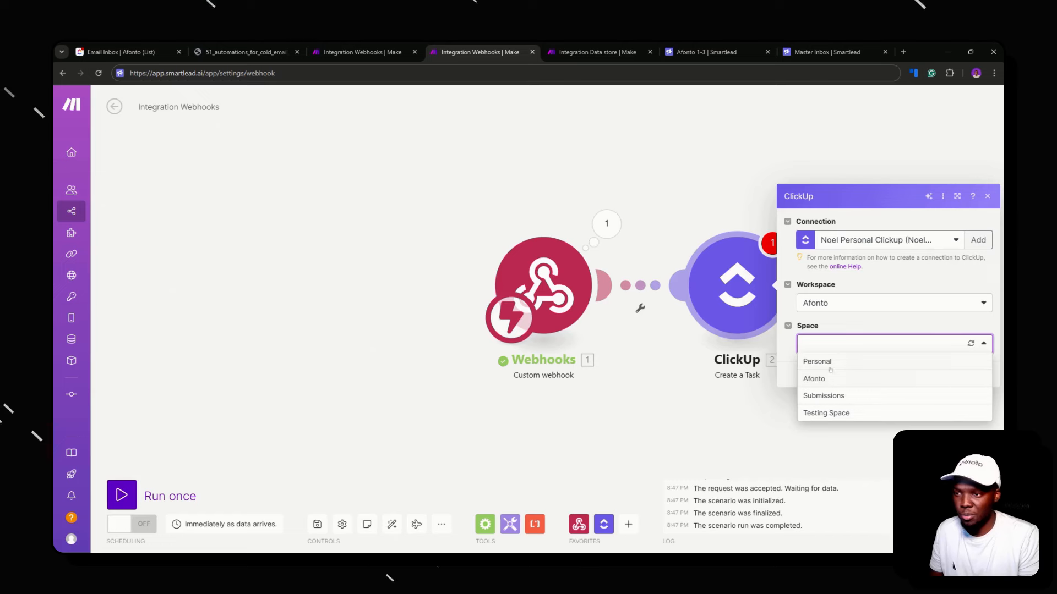
left_click(717, 362)
Add a Create a Task module targeting Testing Space, <Folderless Lists>, Email Inbox list
left_click(797, 285)
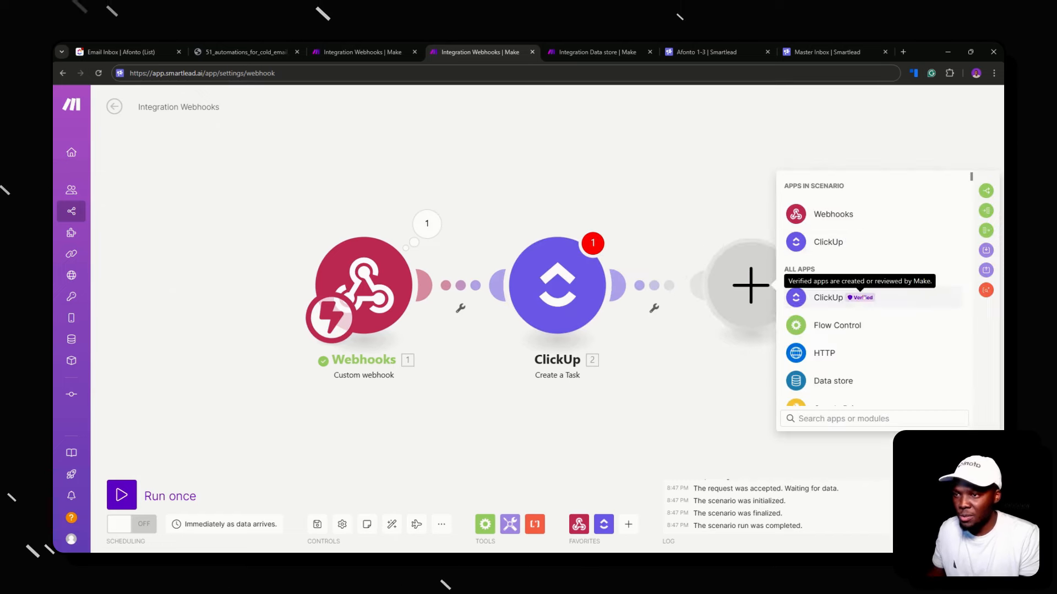
left_click(875, 242)
type("CREATE")
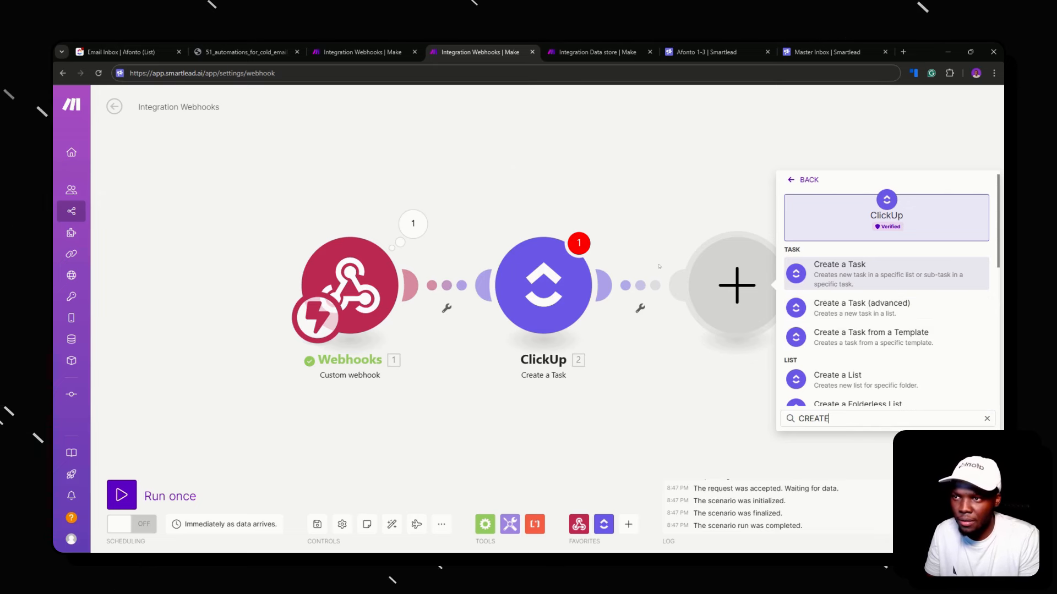
key("Return")
left_click(660, 330)
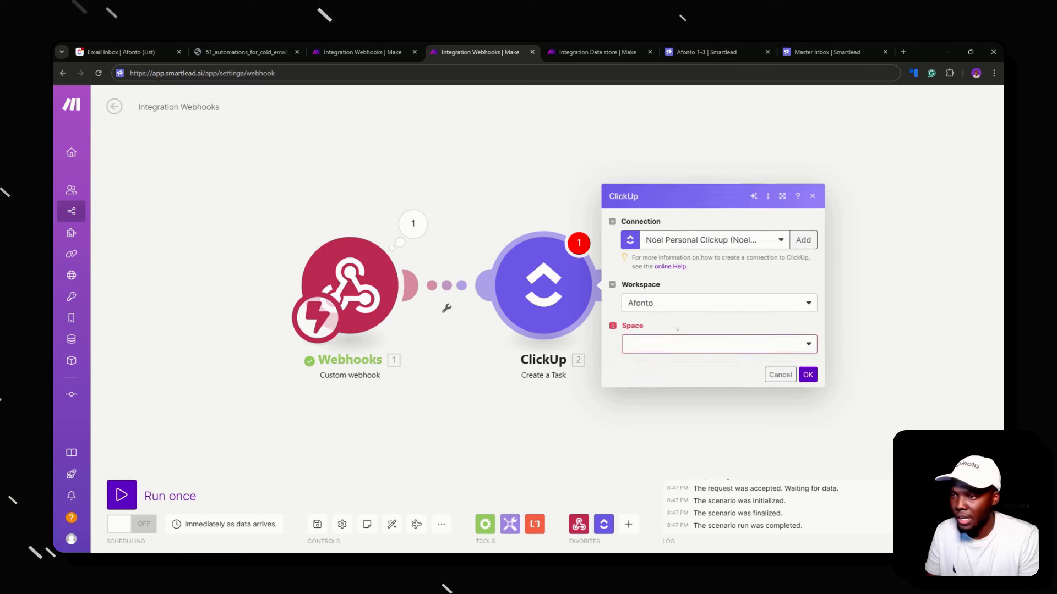
left_click(688, 405)
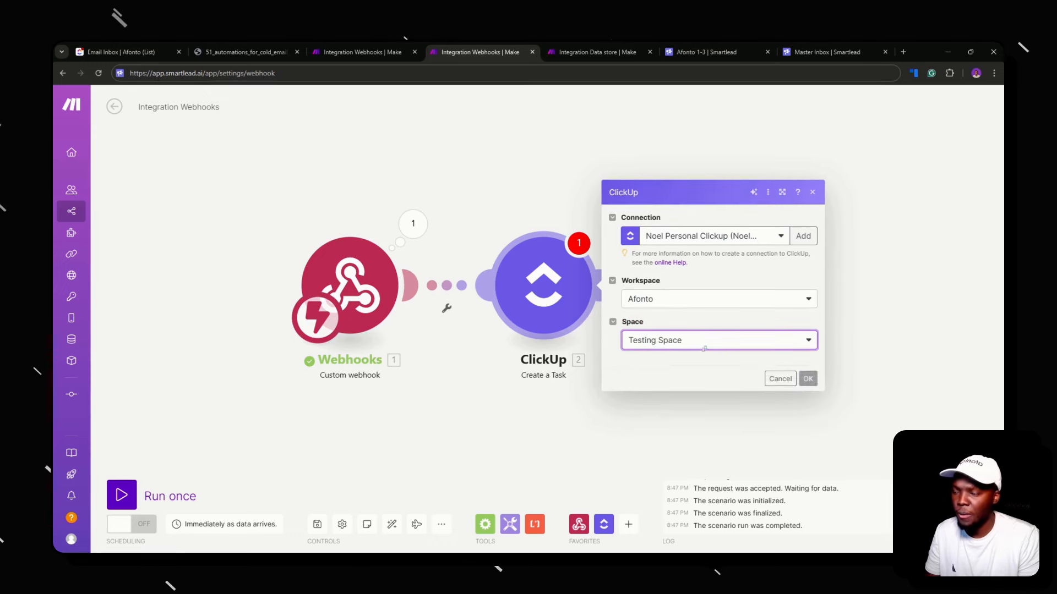
left_click(682, 365)
left_click(689, 381)
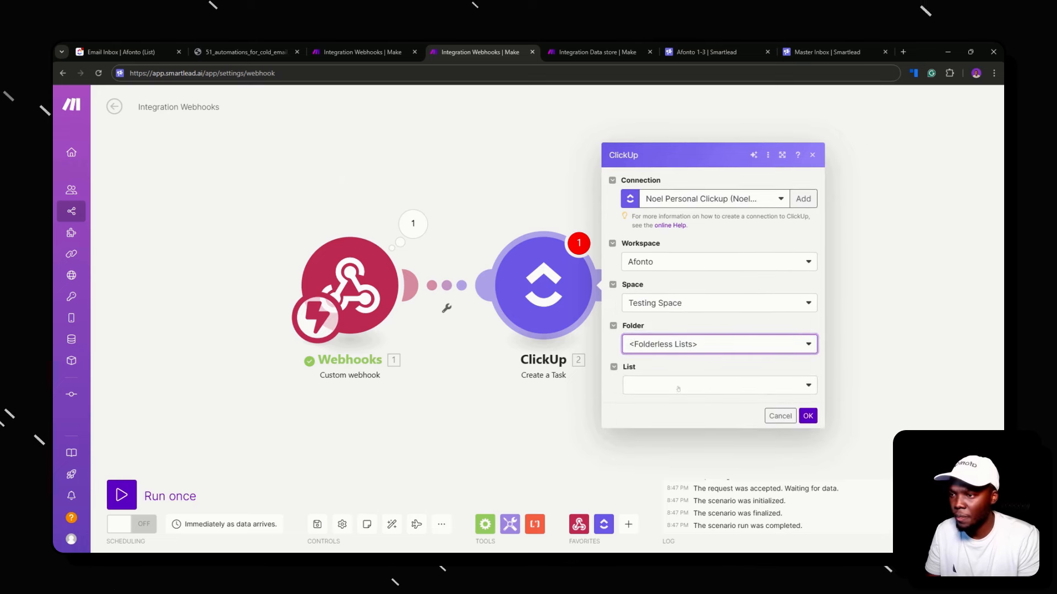
left_click(688, 384)
left_click(704, 404)
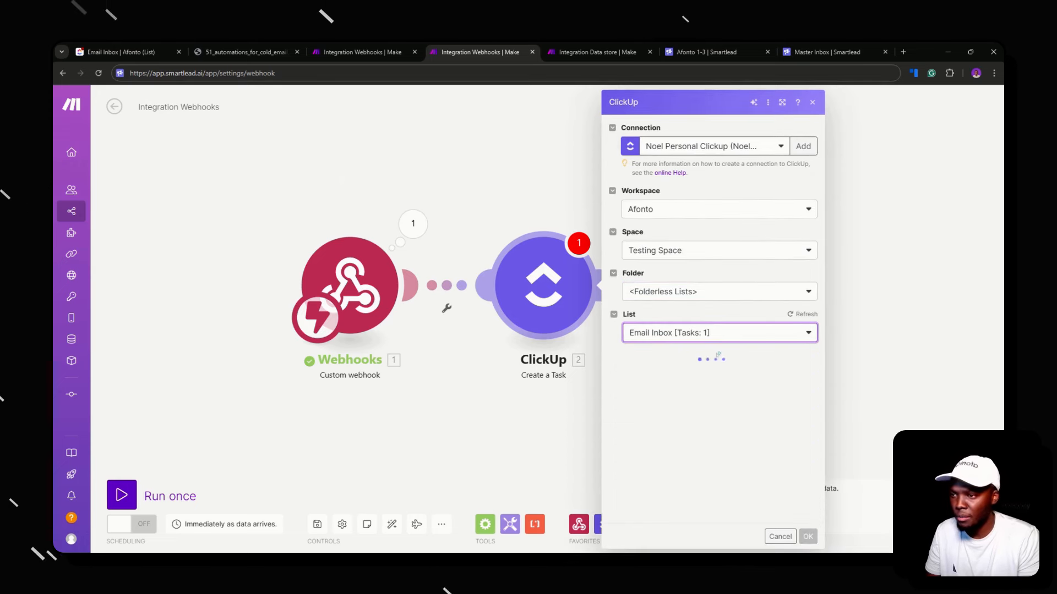
Glance at webhook data mapping for Email Thread, then go to the other Integration Webhooks tab
scroll(701, 392, "down", 10)
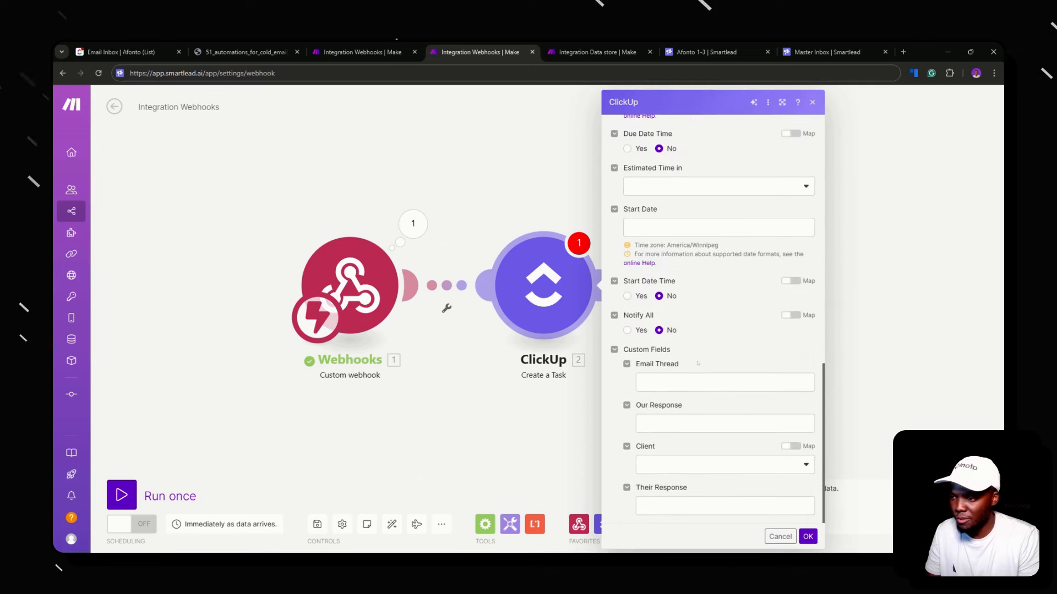
left_click(702, 382)
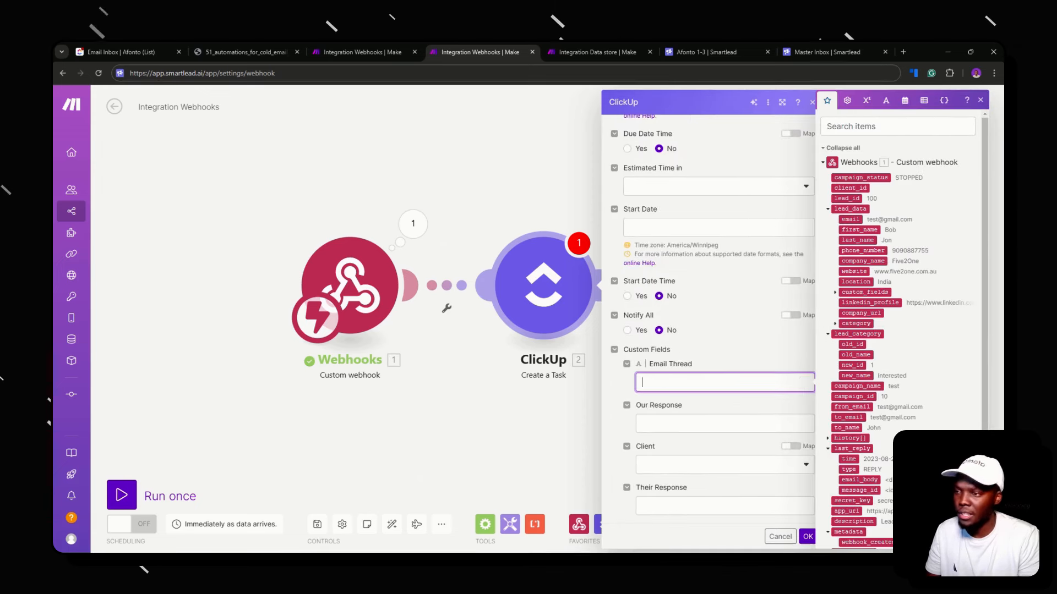
left_click(714, 363)
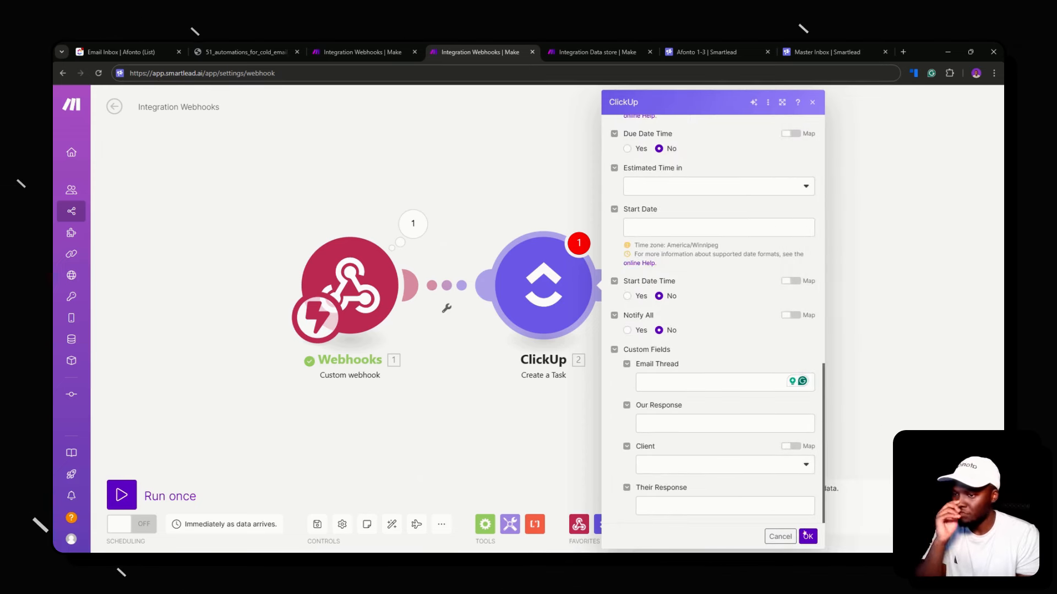
left_click(357, 52)
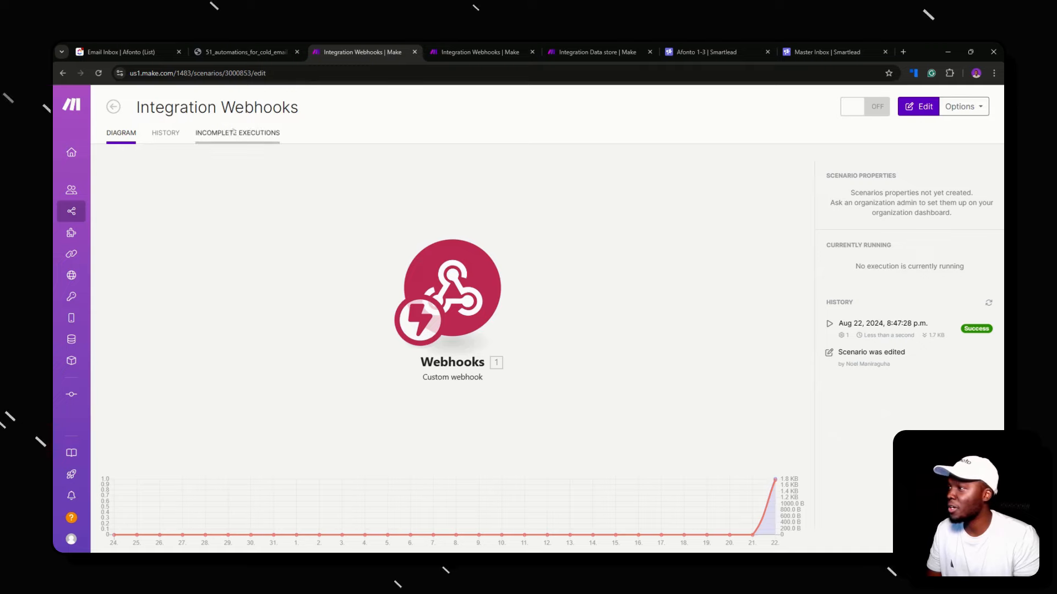
In the Smartlead, Clay OOO step 2 scenario, review the Send email using SL body's email_stats_id key
left_click(110, 211)
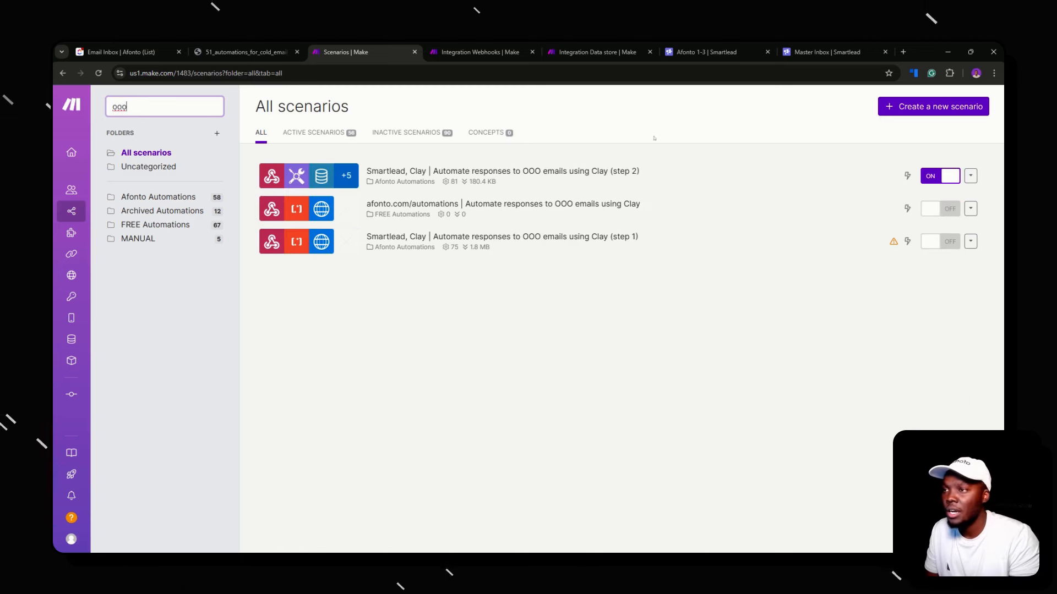
left_click(616, 171)
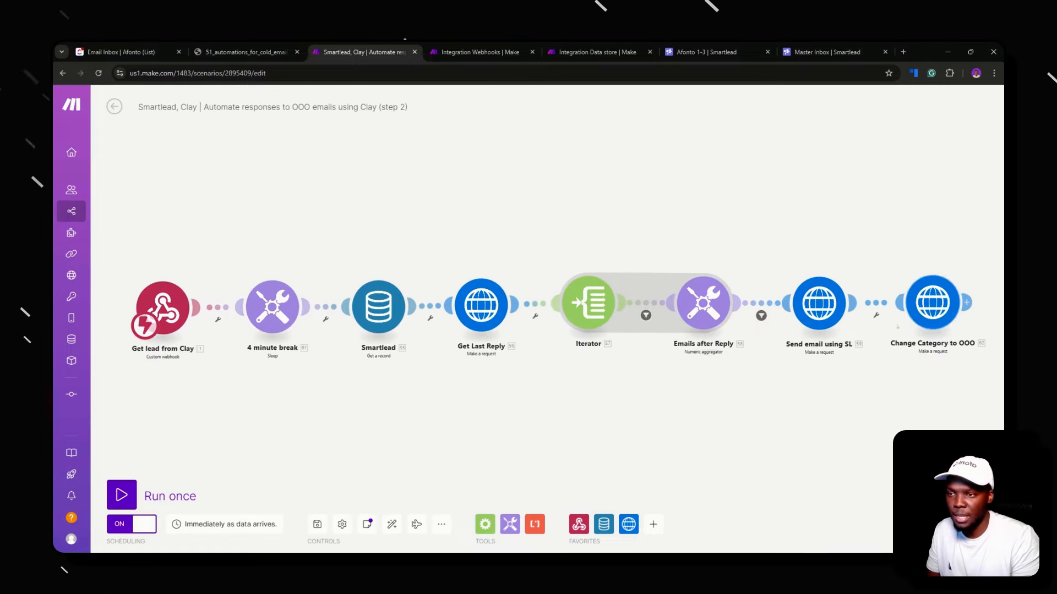
left_click(932, 303)
scroll(792, 373, "down", 3)
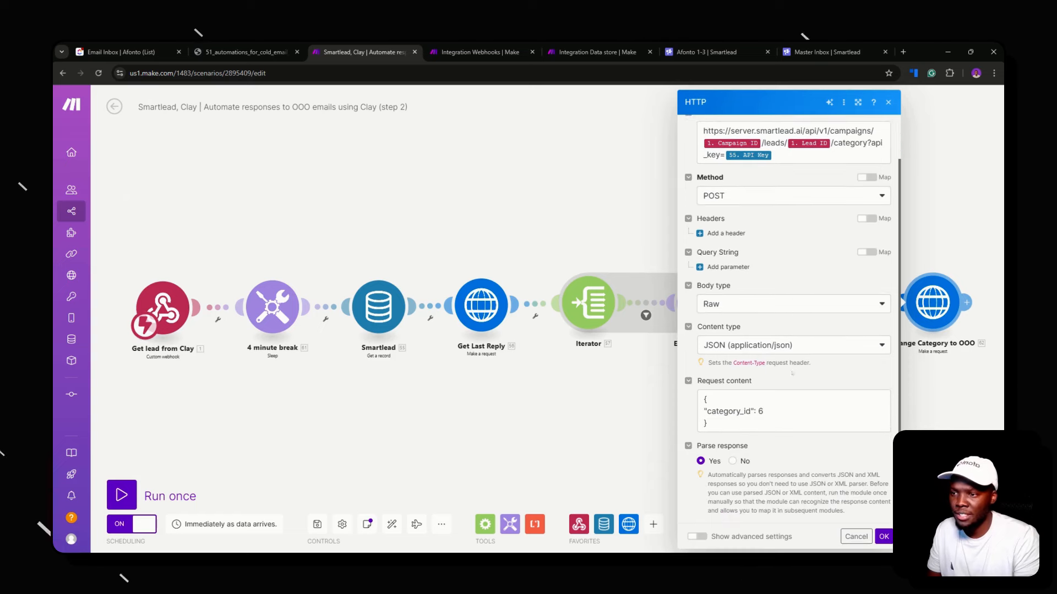
left_click(954, 375)
left_click(819, 302)
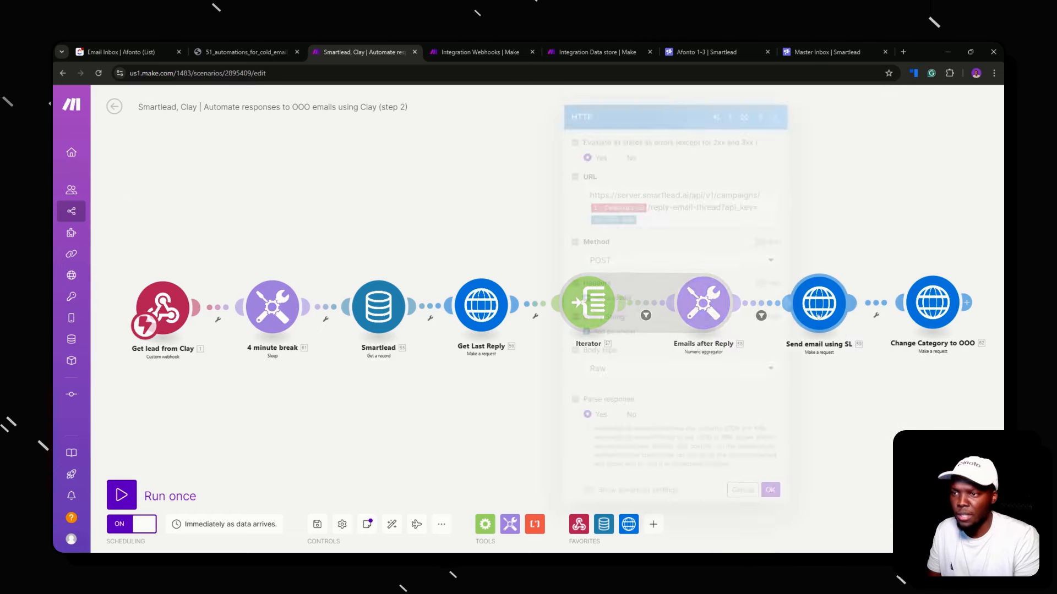
scroll(650, 367, "down", 5)
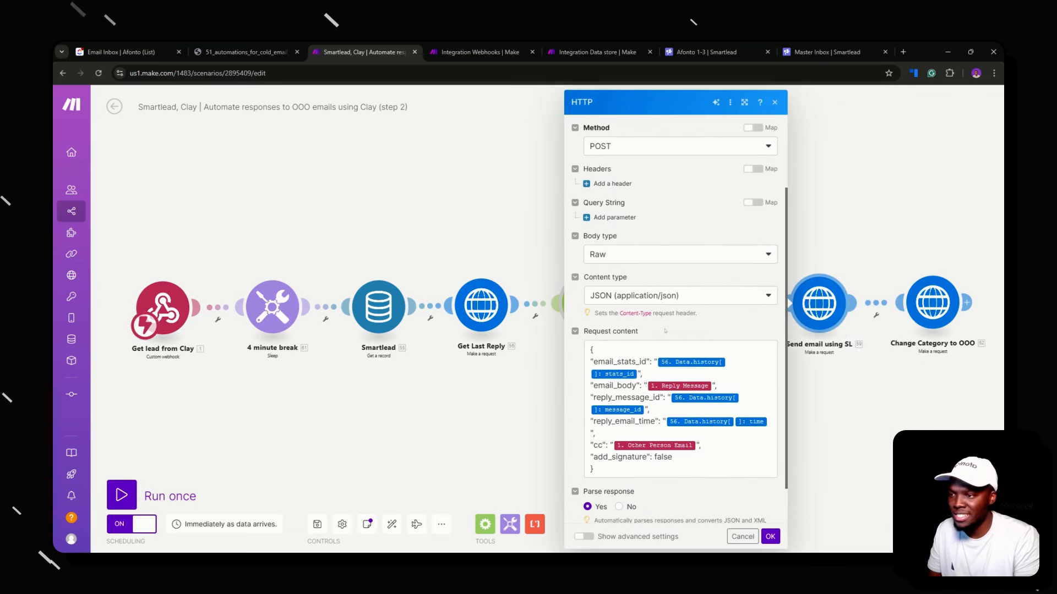
left_click(621, 316)
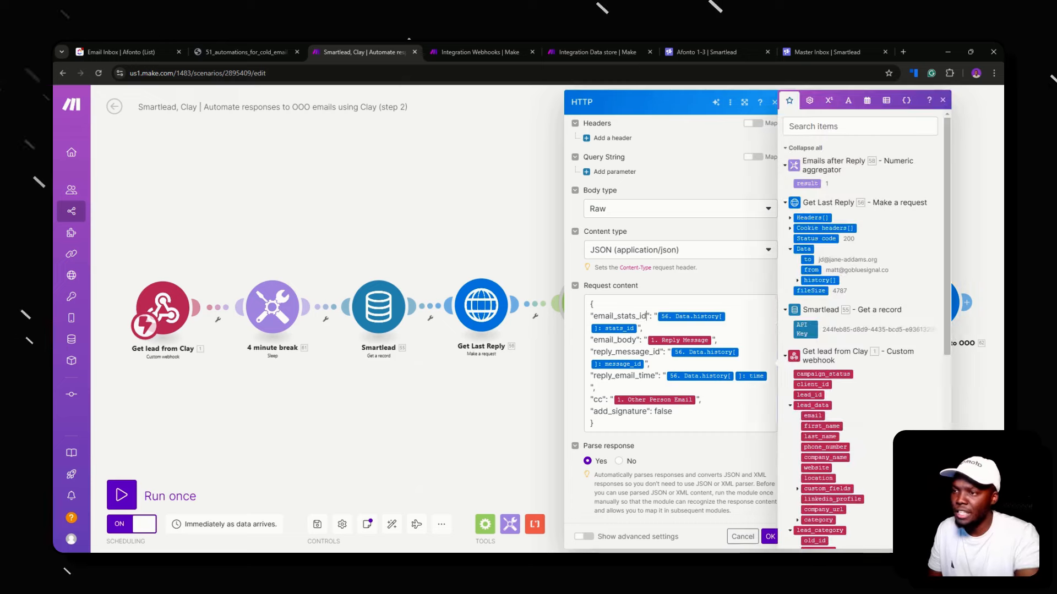
double_click(621, 317)
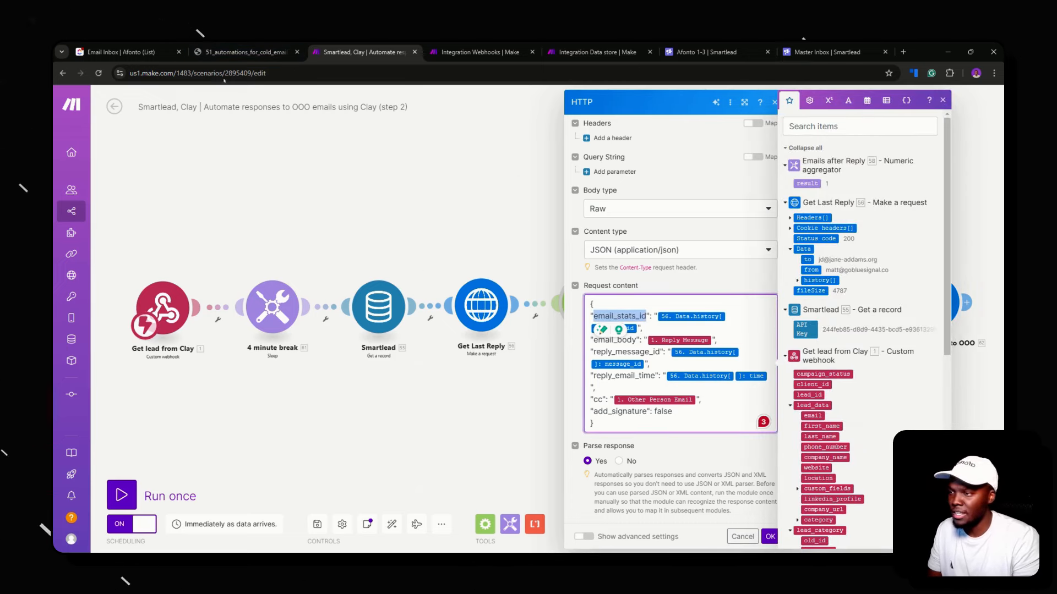
left_click(121, 52)
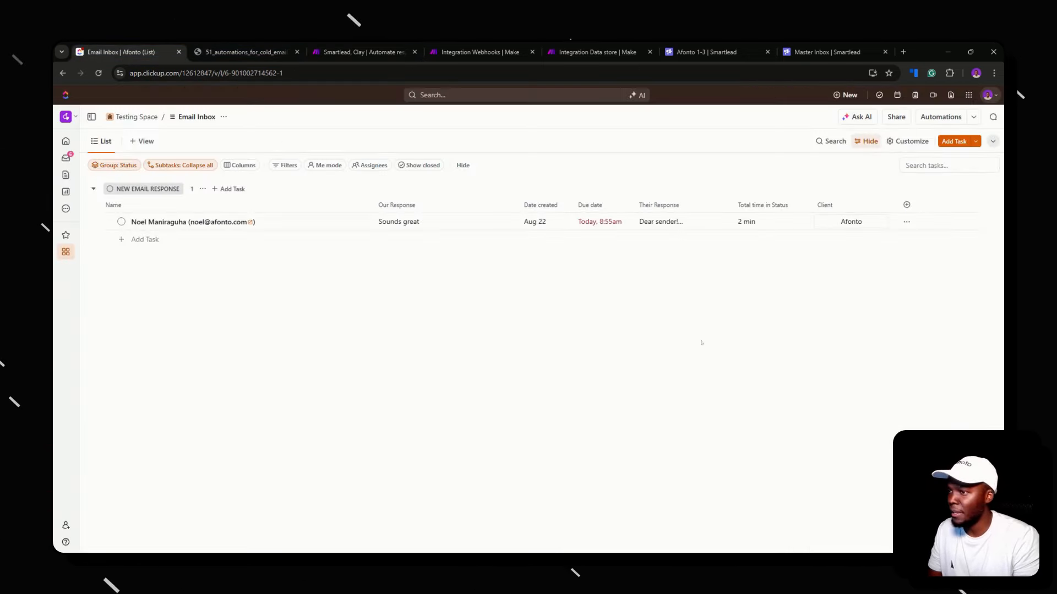
Create an email_stats_id Text field in the Email Inbox list
left_click(906, 205)
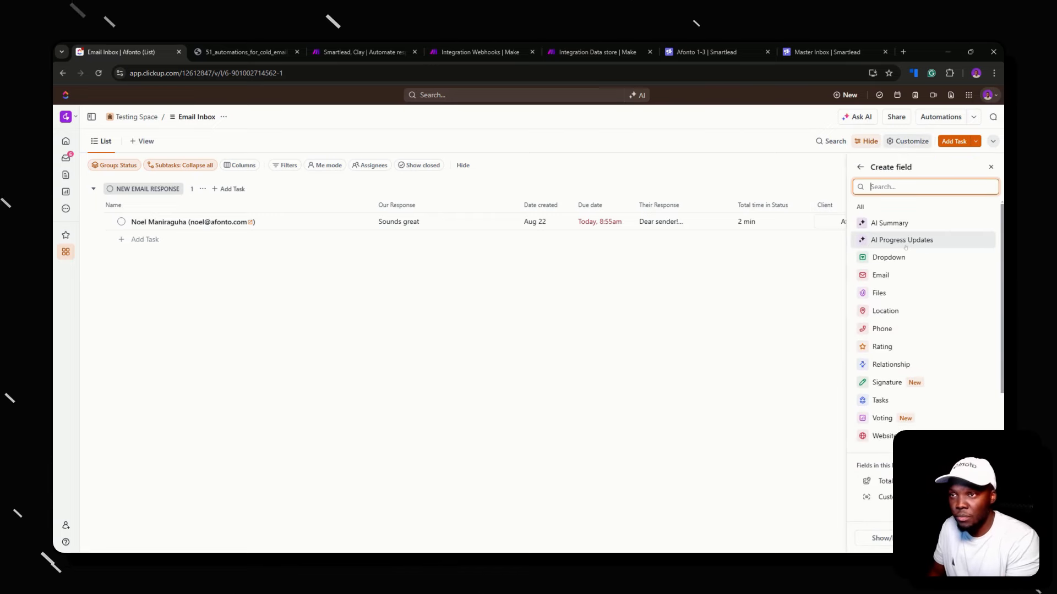
type("email")
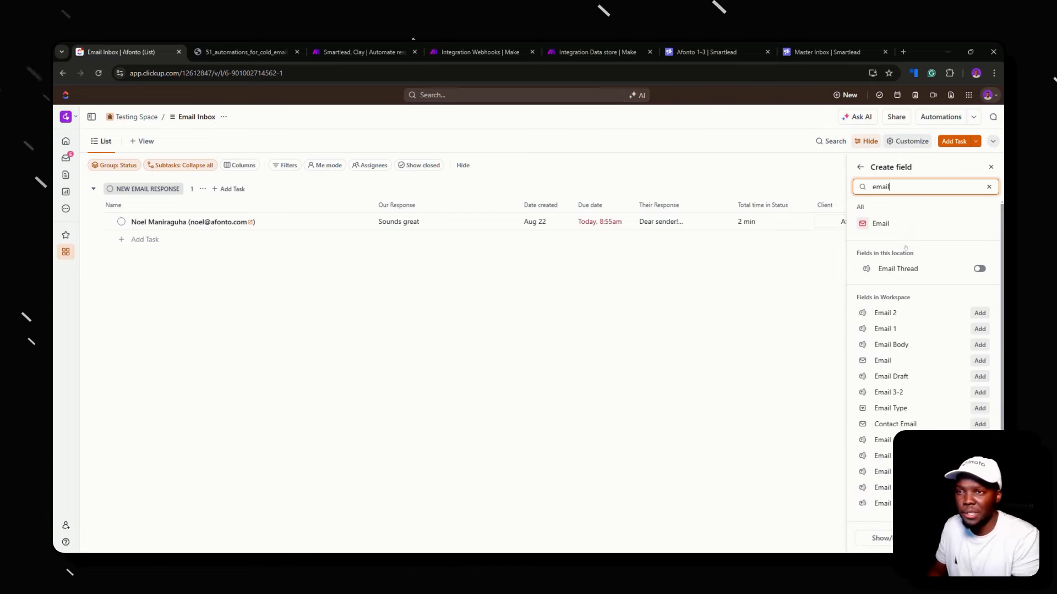
key("BackSpace")
key("BackSpace")
key("BackSpace")
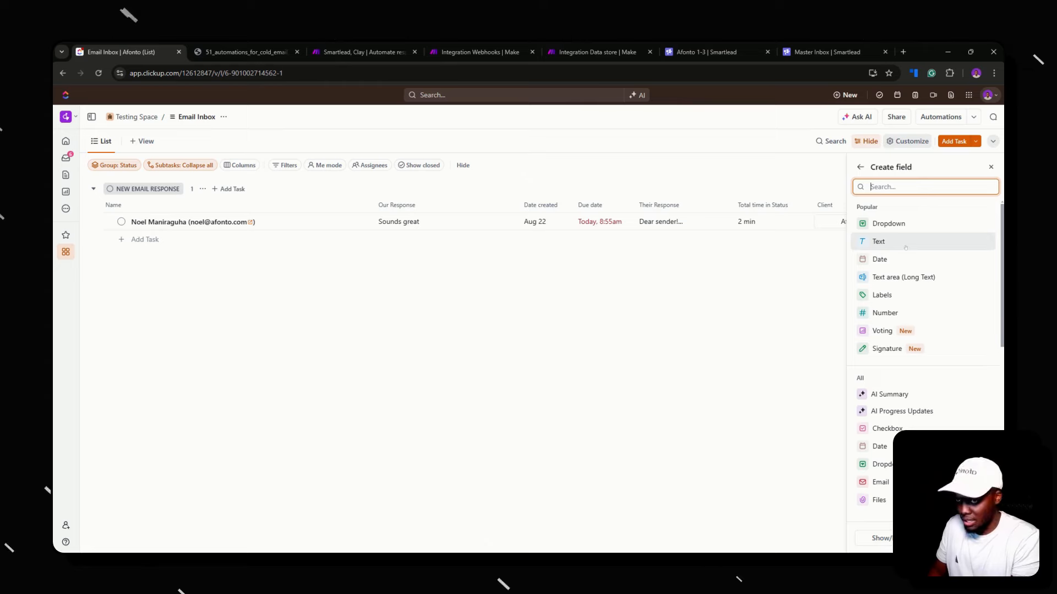
left_click(906, 242)
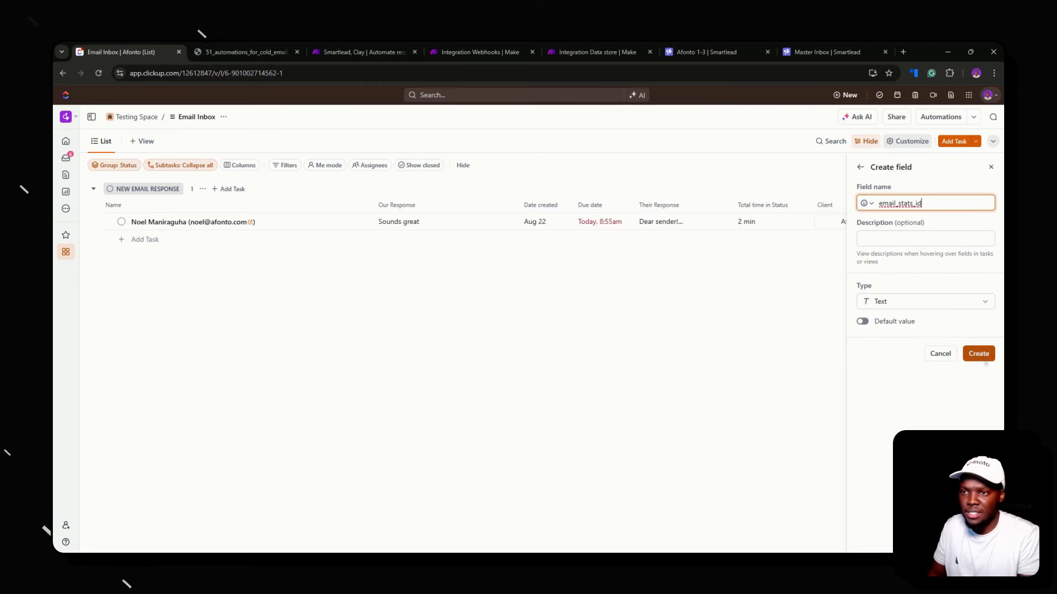
left_click(979, 356)
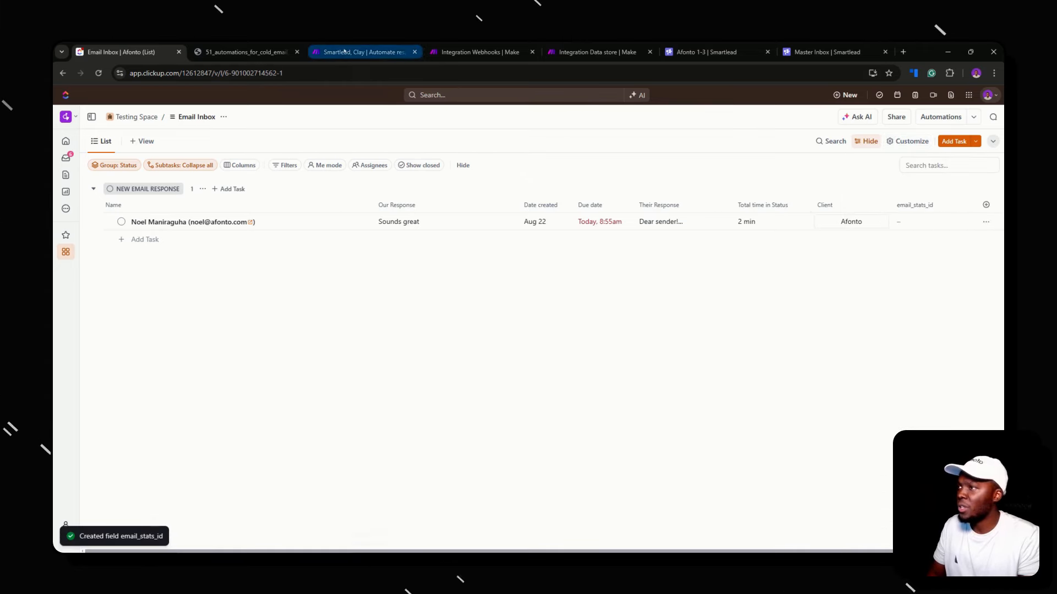
Copy reply_message_id from the Make request body and create it as a Text field
left_click(363, 52)
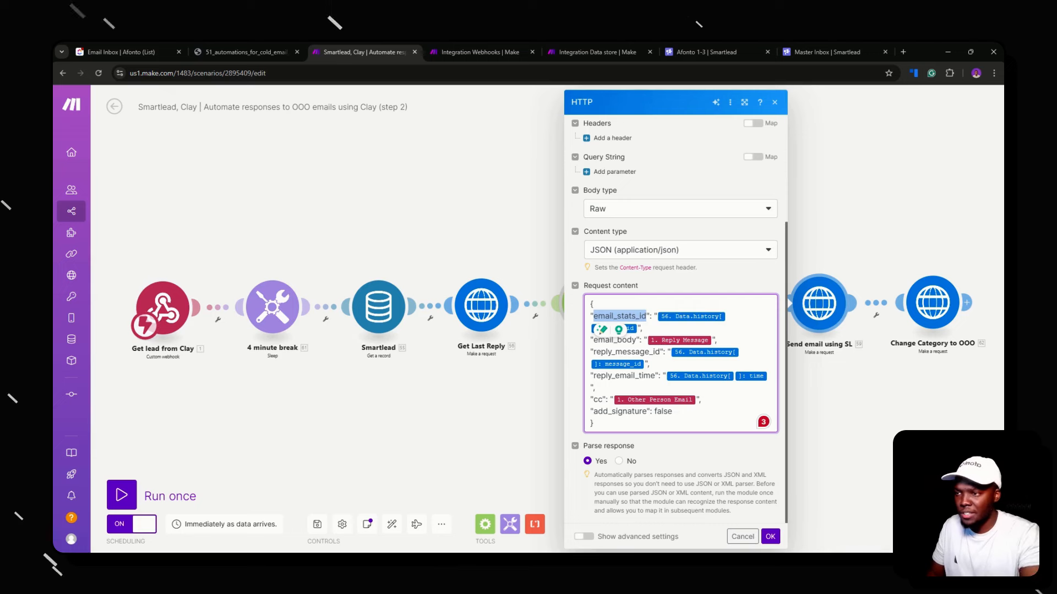
left_click(599, 328)
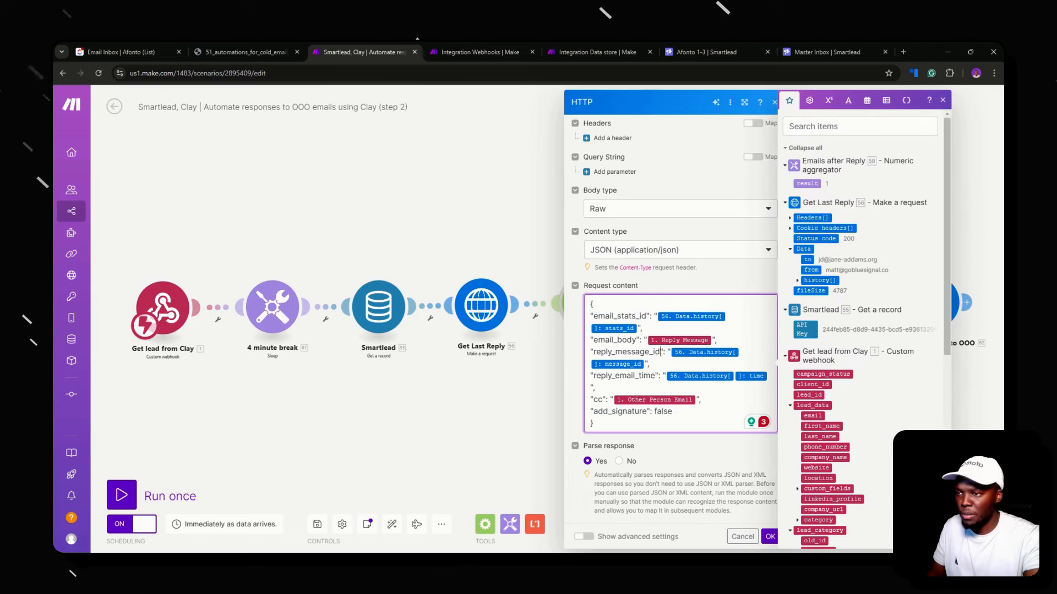
left_click_drag(659, 351, 594, 352)
key("ctrl+c")
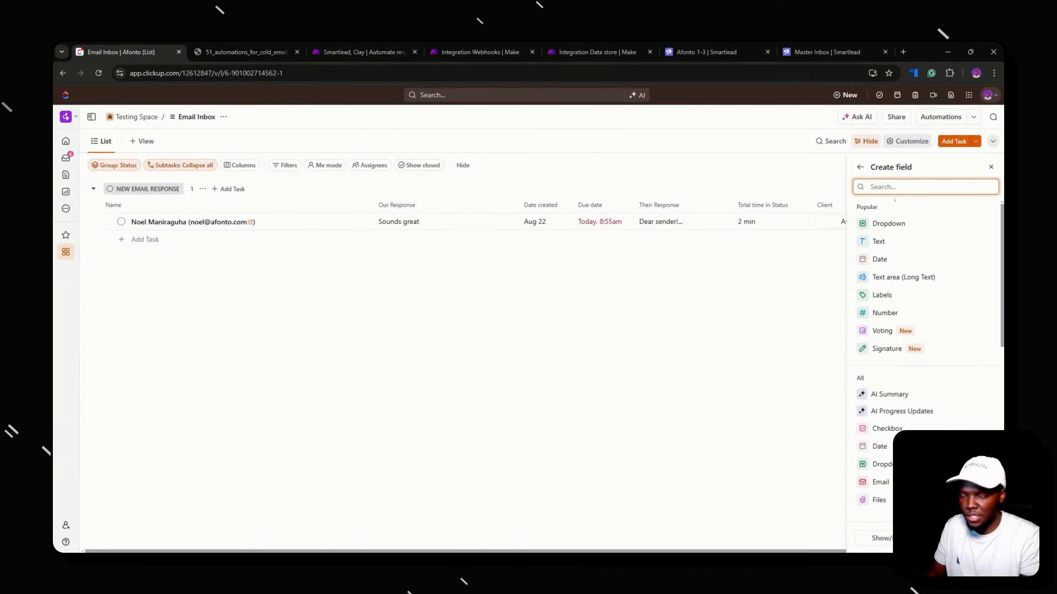
left_click(892, 241)
key("ctrl+v")
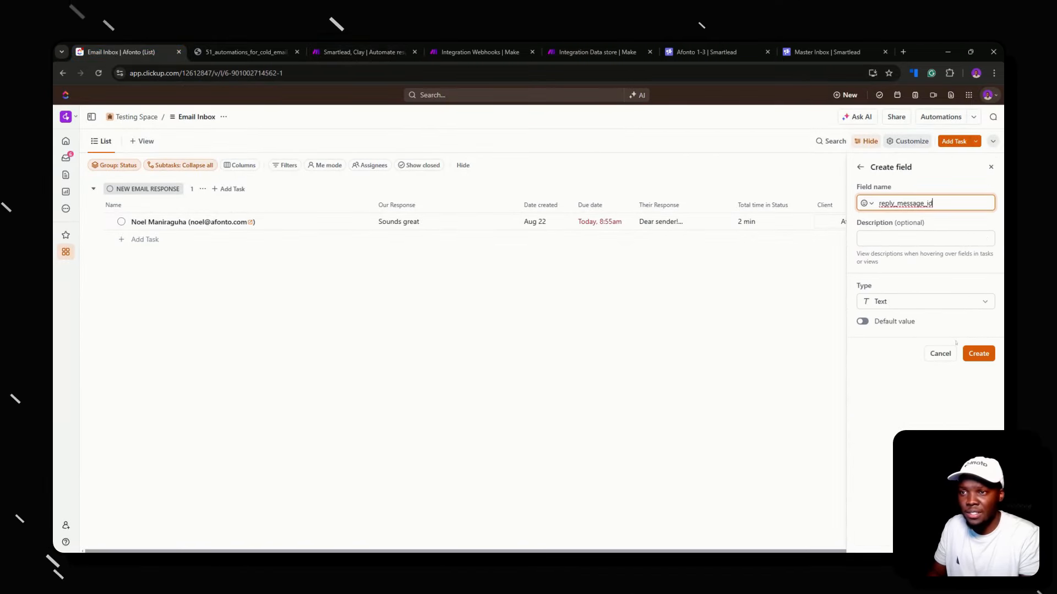
left_click(978, 354)
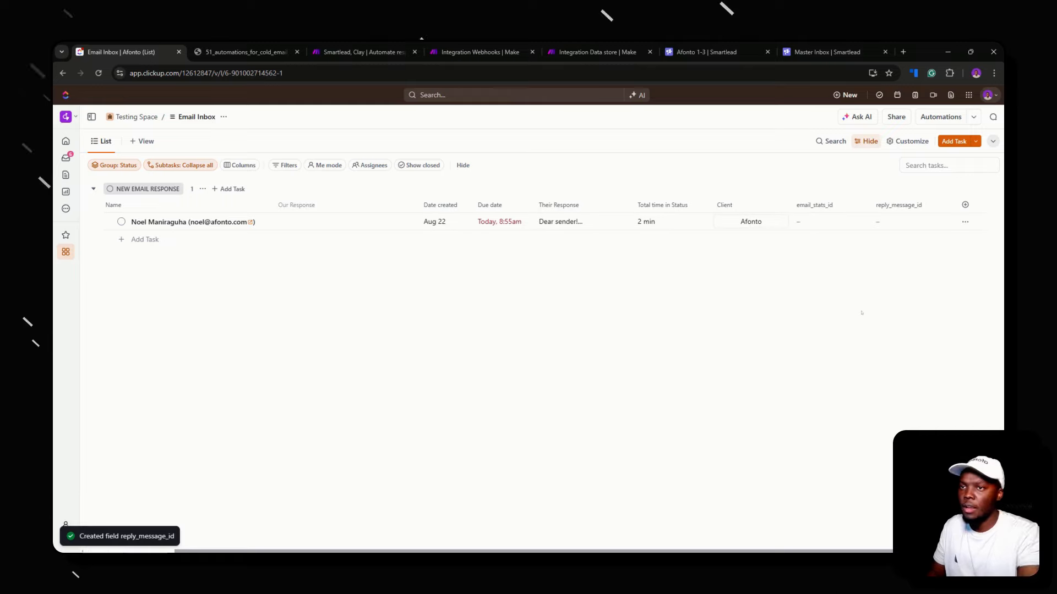
Copy reply_email_time from the Make request body and create it as a Text field
left_click(391, 52)
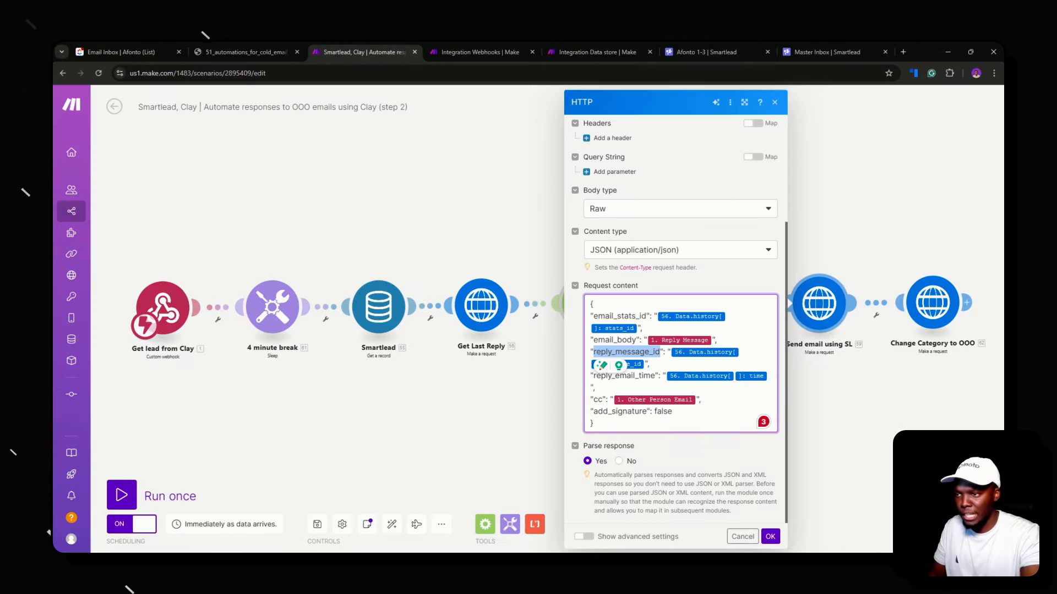
left_click_drag(655, 377, 591, 376)
key("ctrl+c")
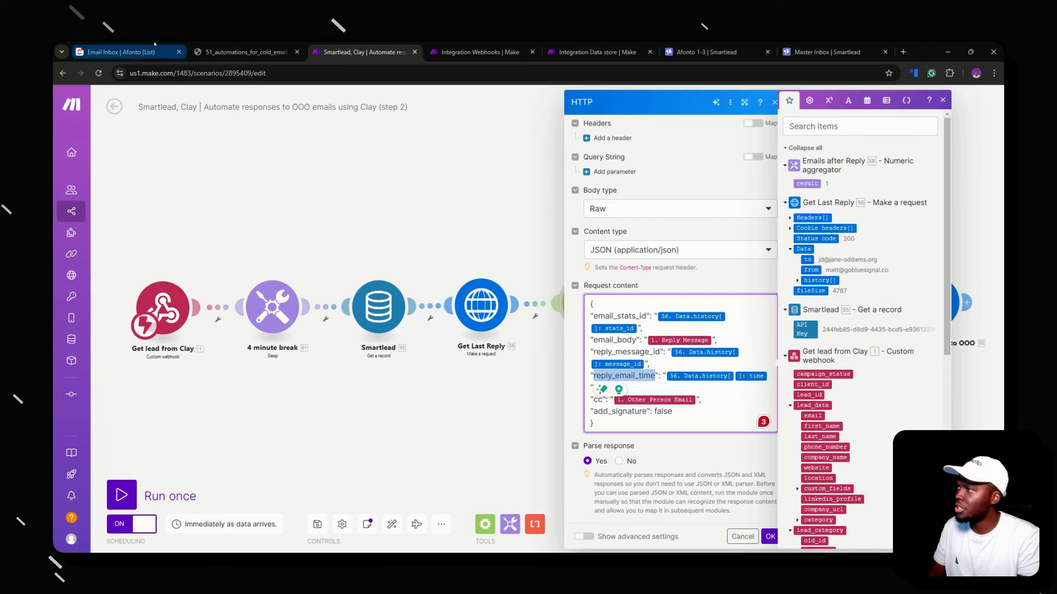
left_click(121, 52)
left_click(963, 205)
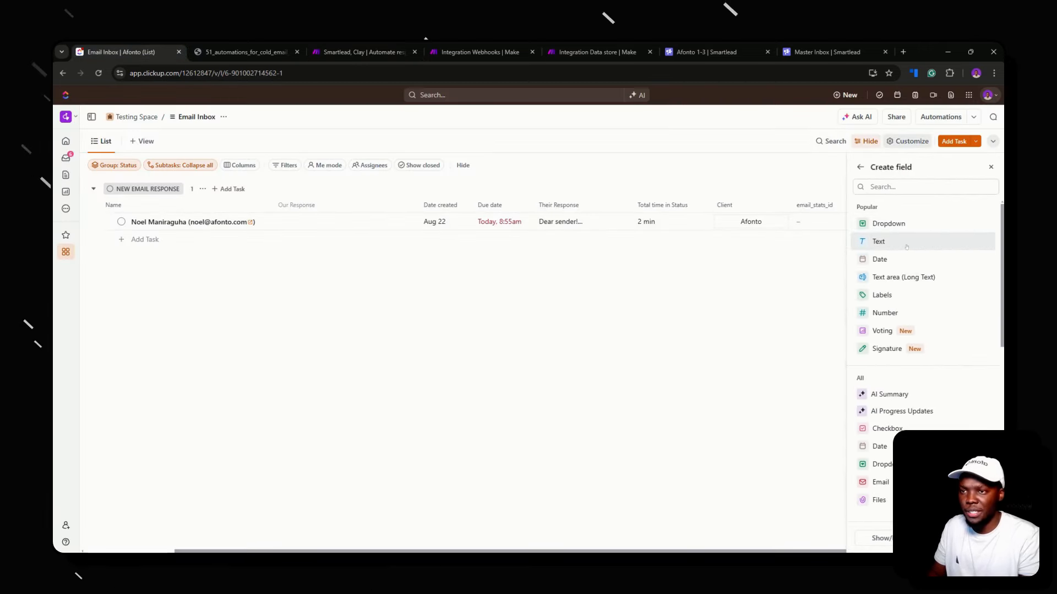
left_click(945, 247)
key("ctrl+v")
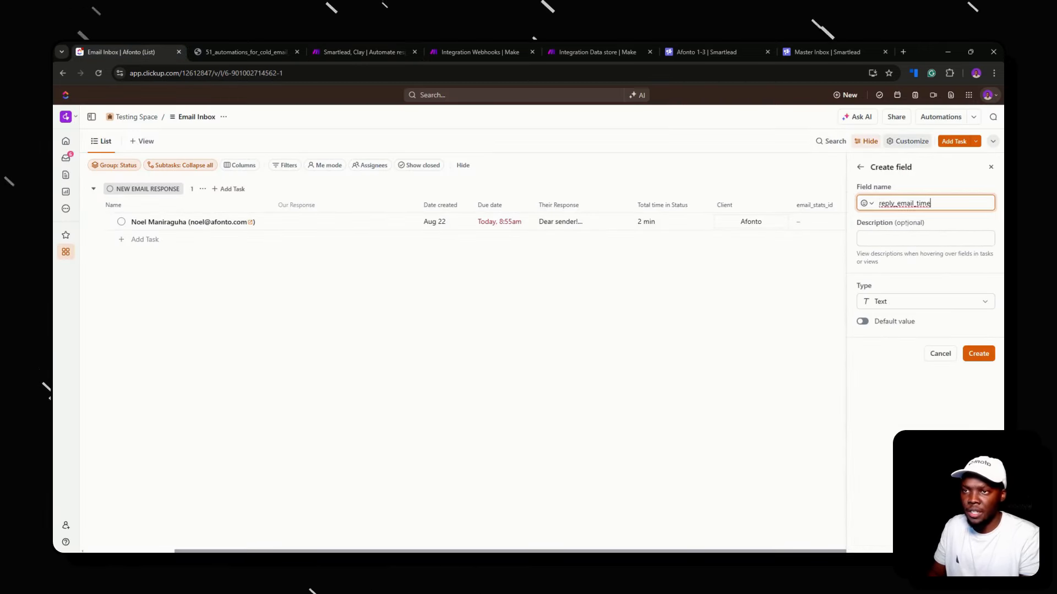
left_click(979, 353)
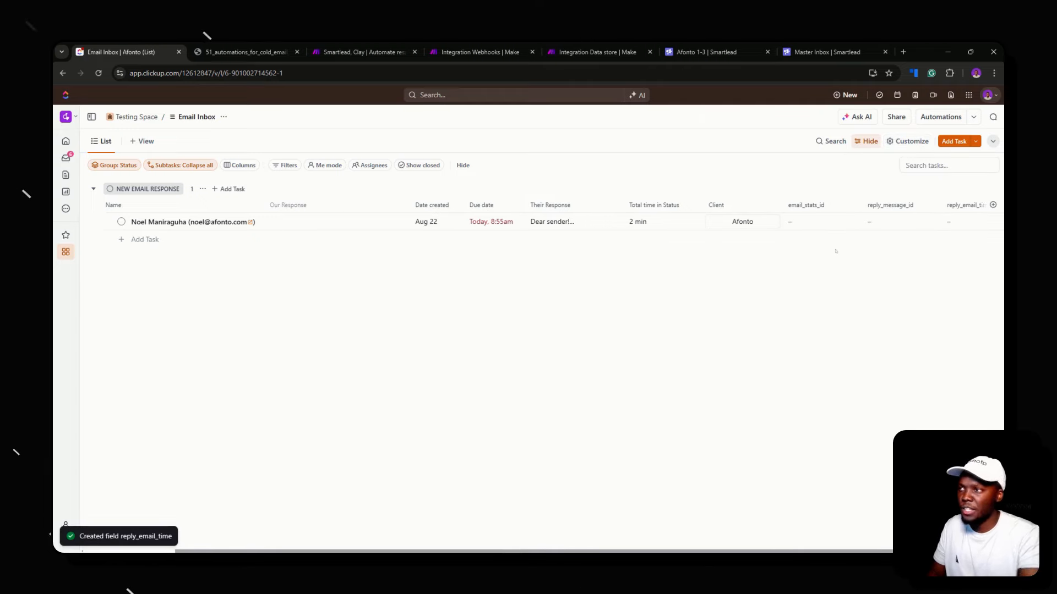
left_click(476, 52)
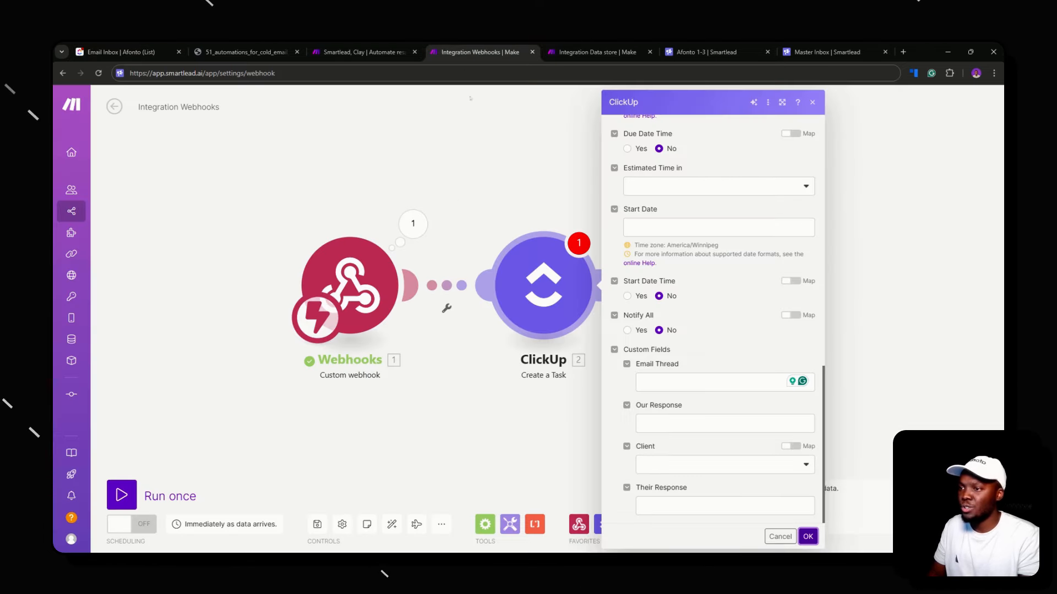
Run the ClickUp Create a Task module on its own, then reopen its settings
left_click(524, 256)
right_click(555, 287)
left_click(583, 315)
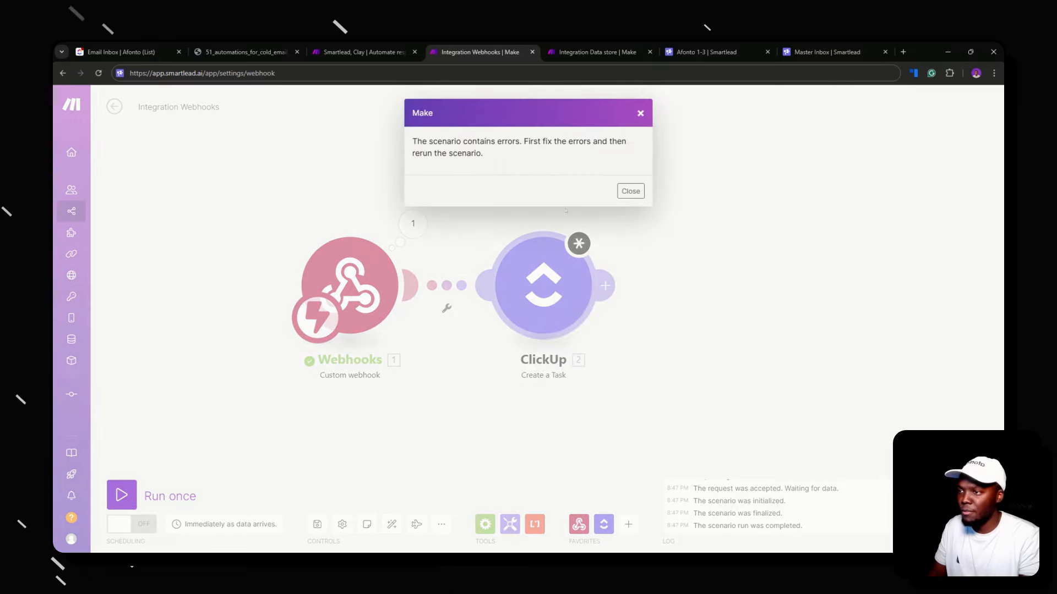
left_click(628, 192)
left_click(538, 277)
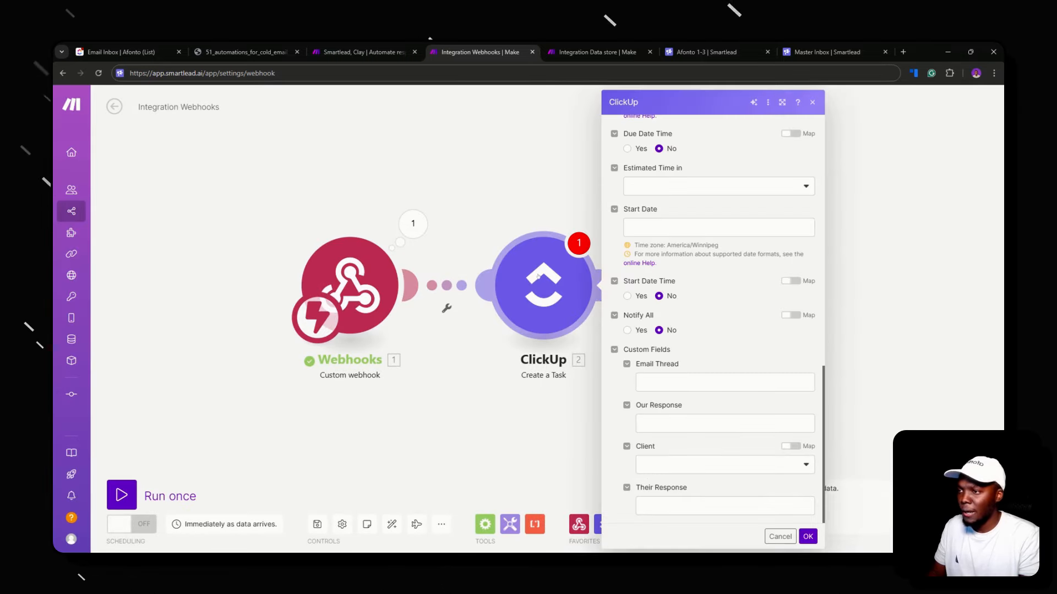
left_click(515, 185)
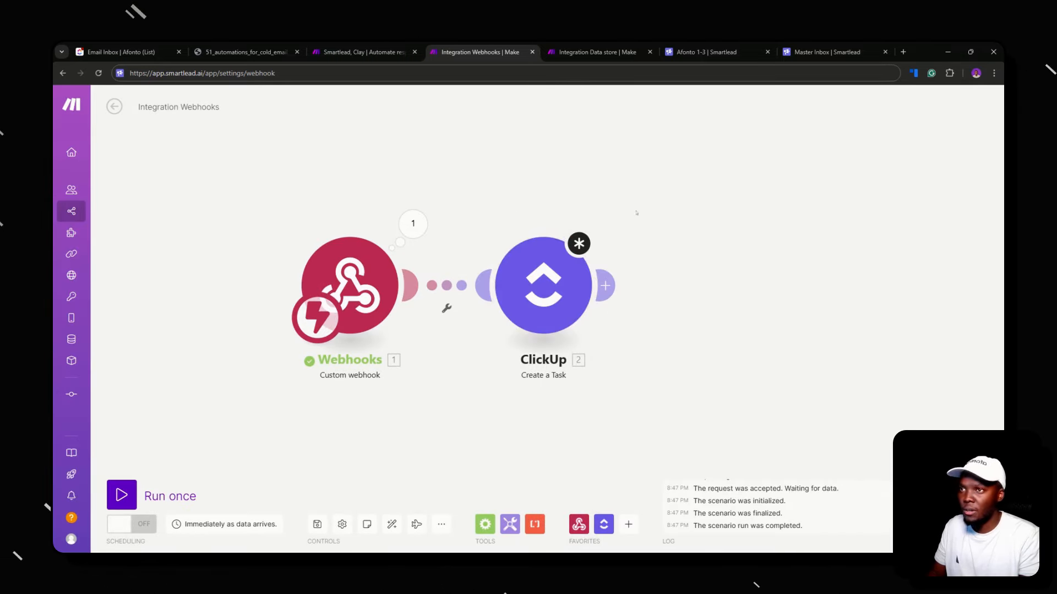
left_click(549, 254)
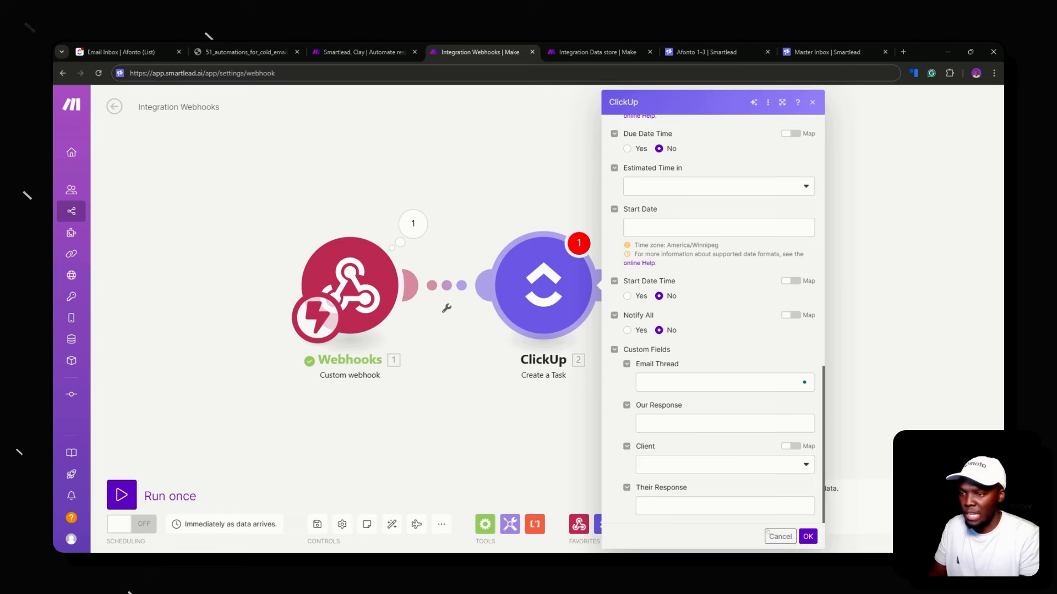
left_click(485, 268)
left_click(545, 270)
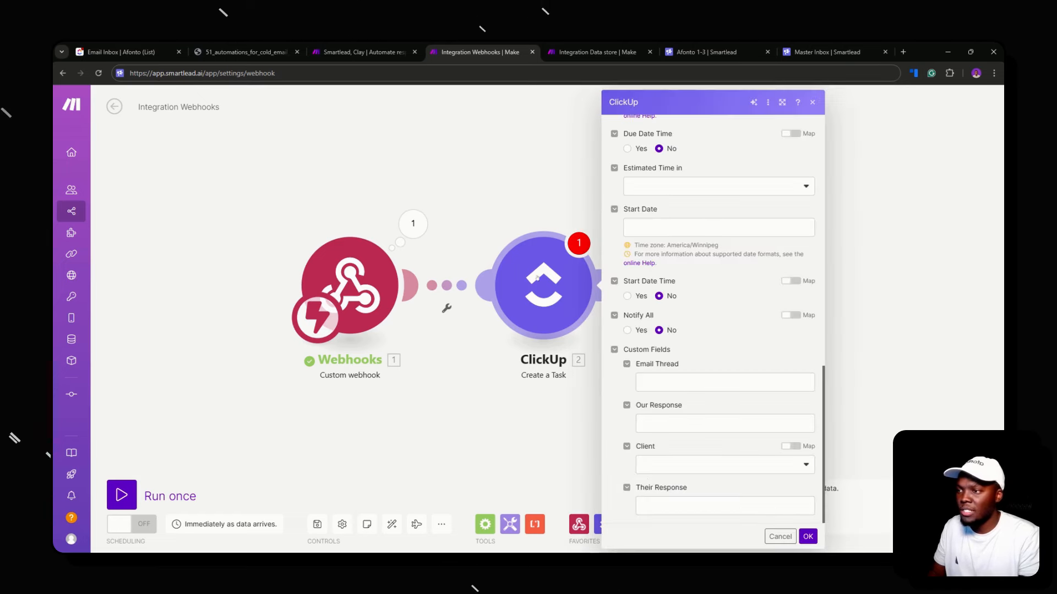
Reload the Email Inbox list's fields, enter 5 as the Task Name, and save
scroll(755, 299, "up", 12)
left_click(808, 316)
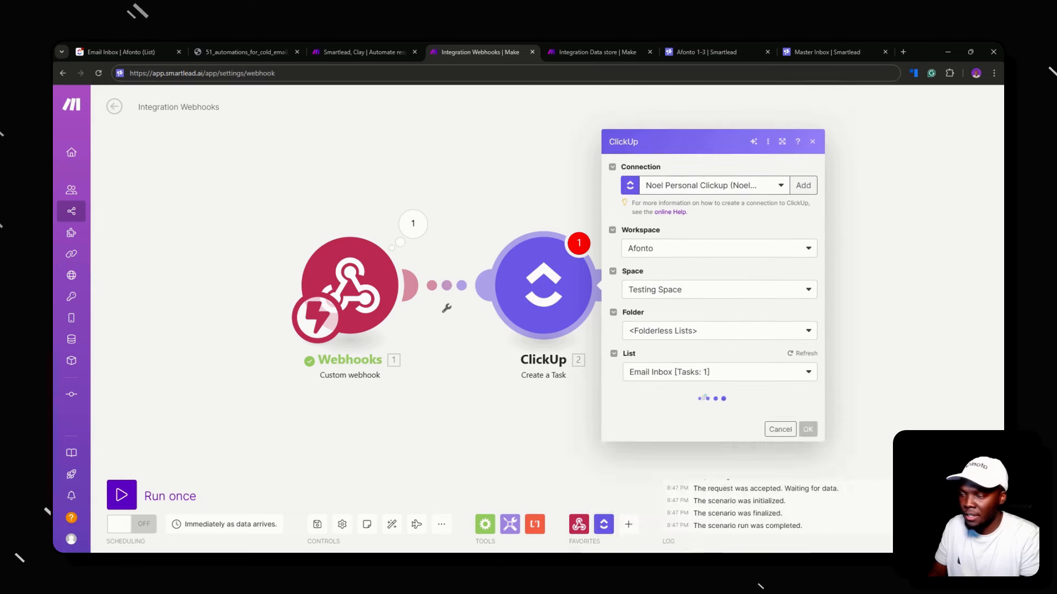
left_click(718, 429)
type("5")
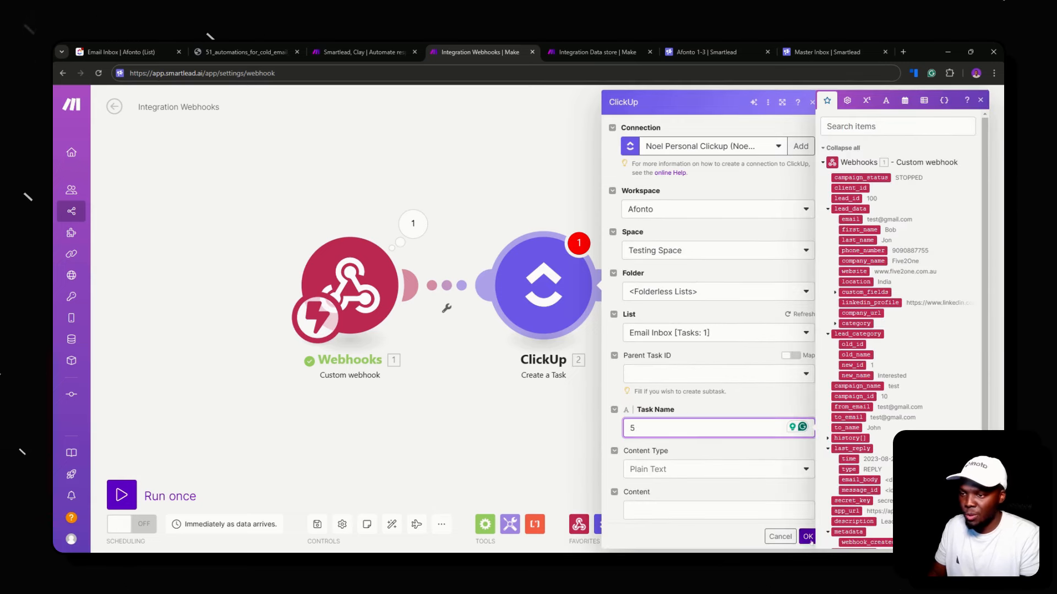
left_click(810, 541)
Rerun only the webhook for fresh data and delete the stray empty module
right_click(337, 271)
left_click(374, 295)
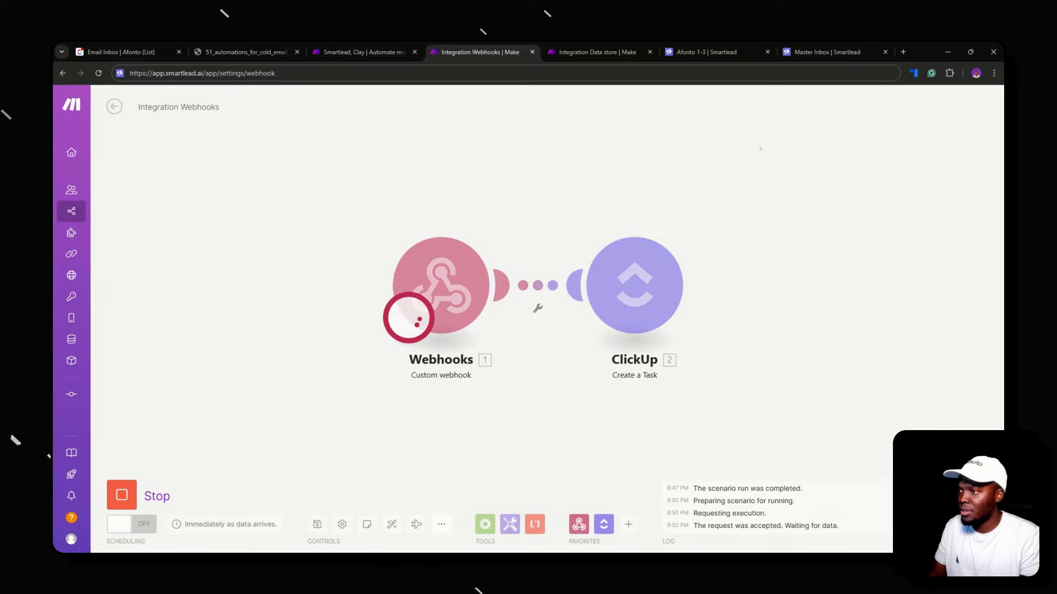
double_click(489, 195)
right_click(498, 184)
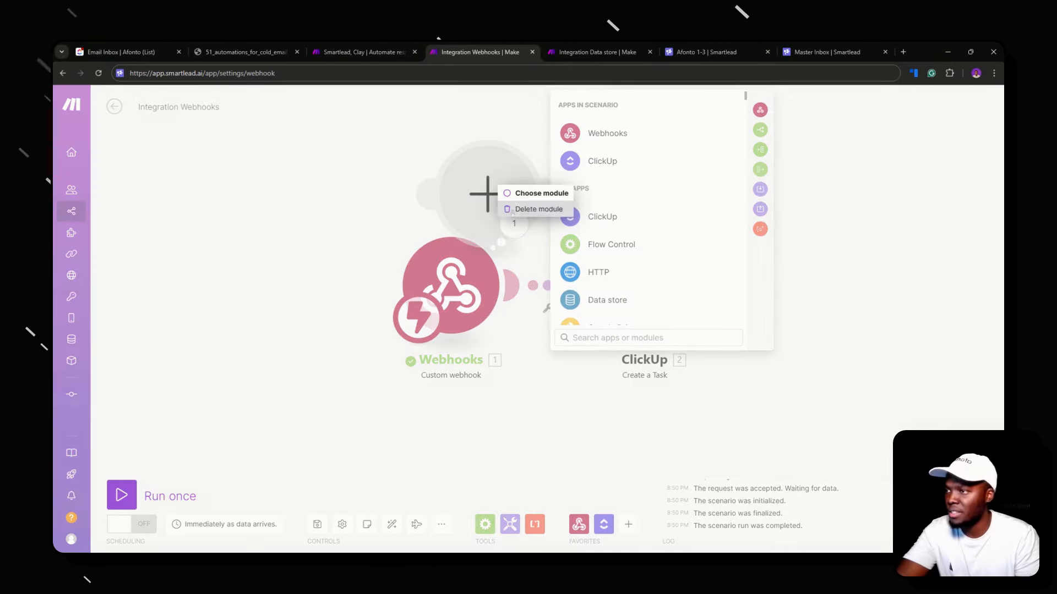
left_click(522, 210)
Map last_reply time, message_id and stats_id into the reply fields, with Client Afonto
left_click(635, 283)
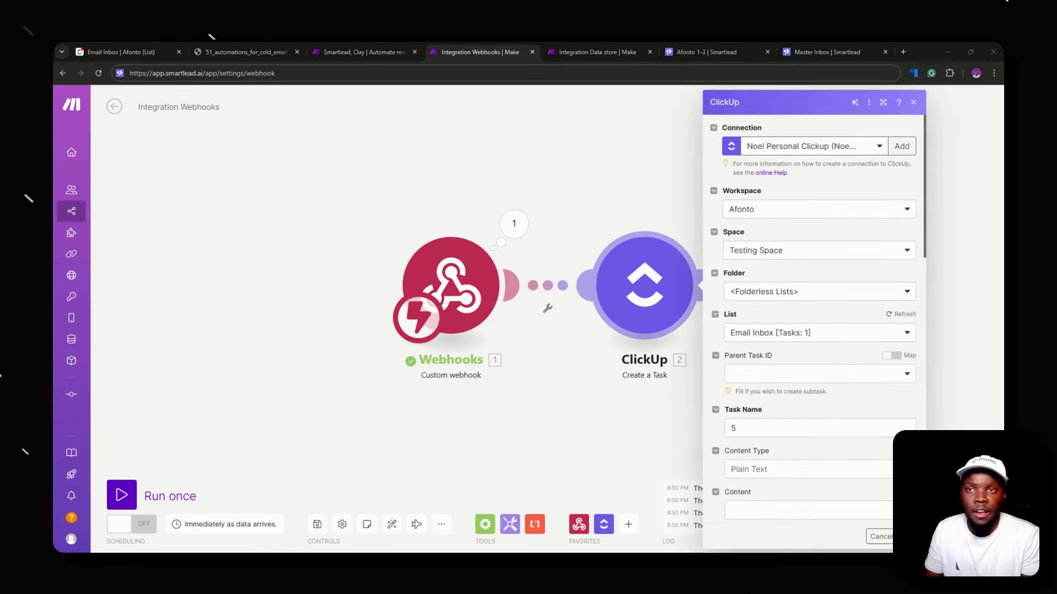
scroll(764, 361, "down", 15)
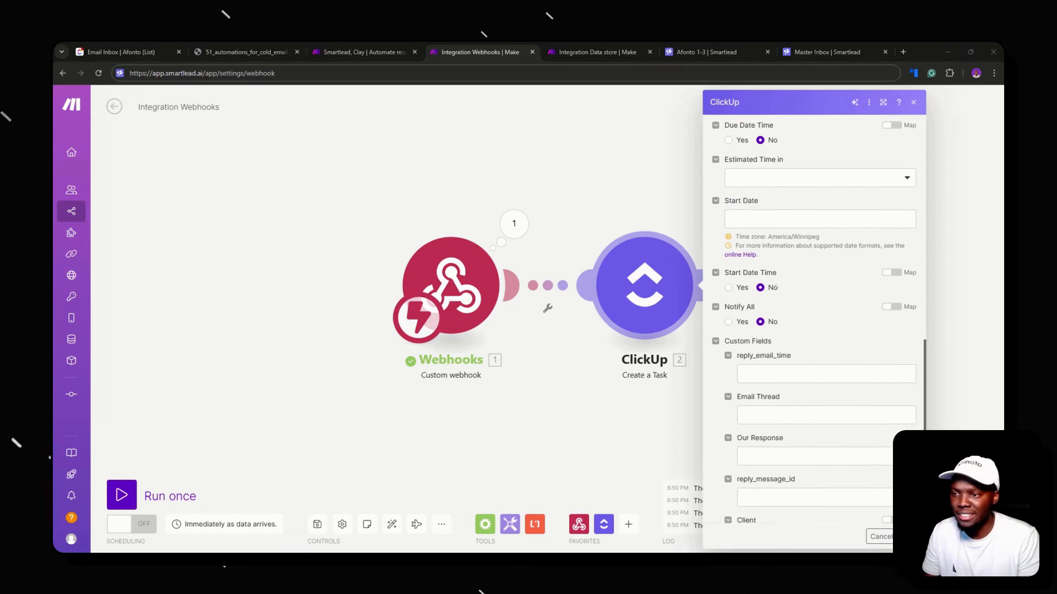
left_click(770, 260)
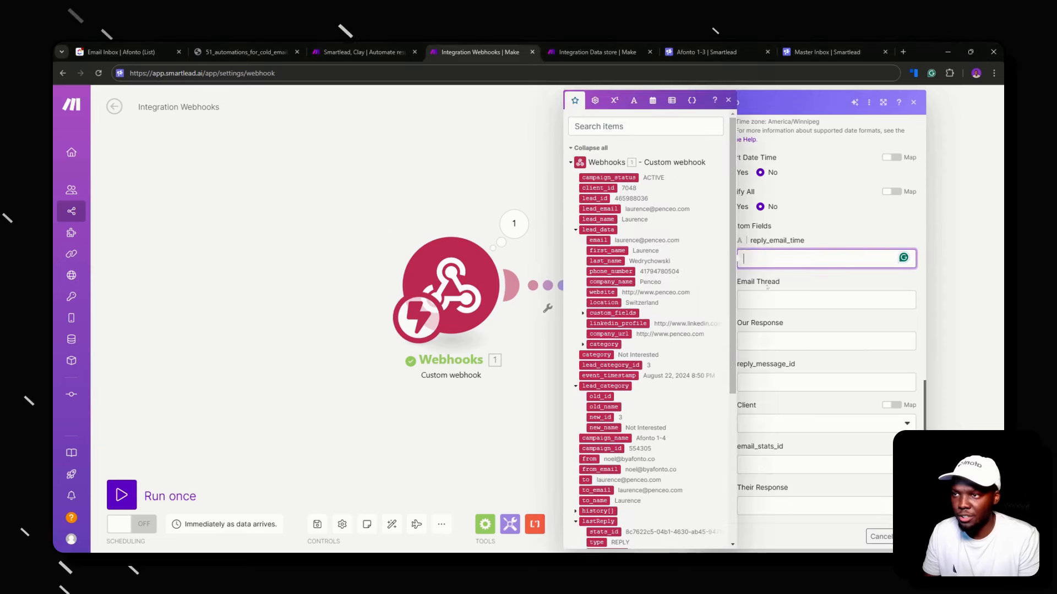
scroll(594, 286, "down", 5)
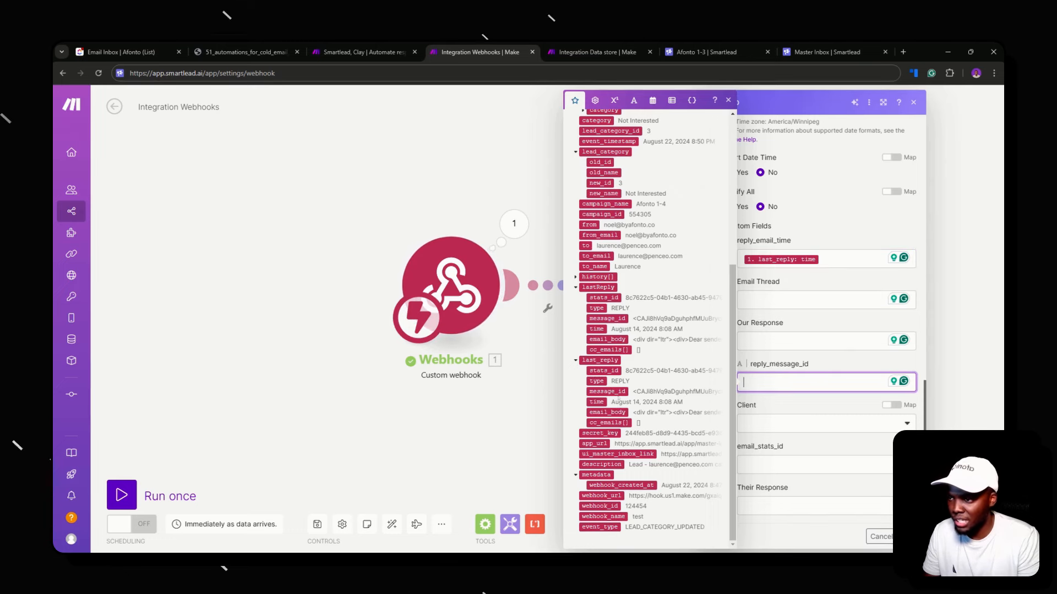
left_click(617, 395)
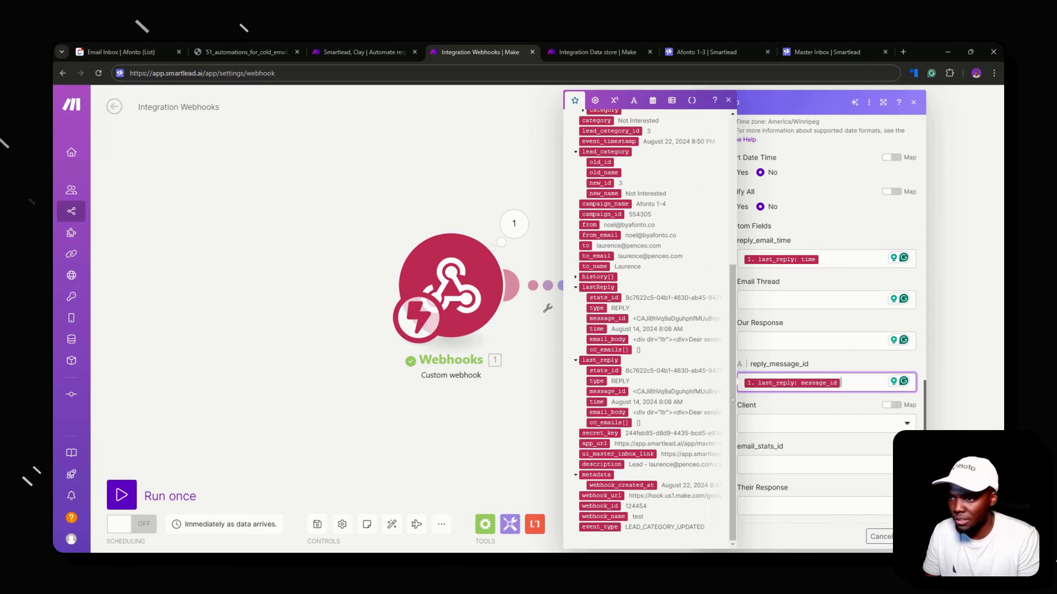
left_click(849, 425)
left_click(765, 358)
left_click(787, 464)
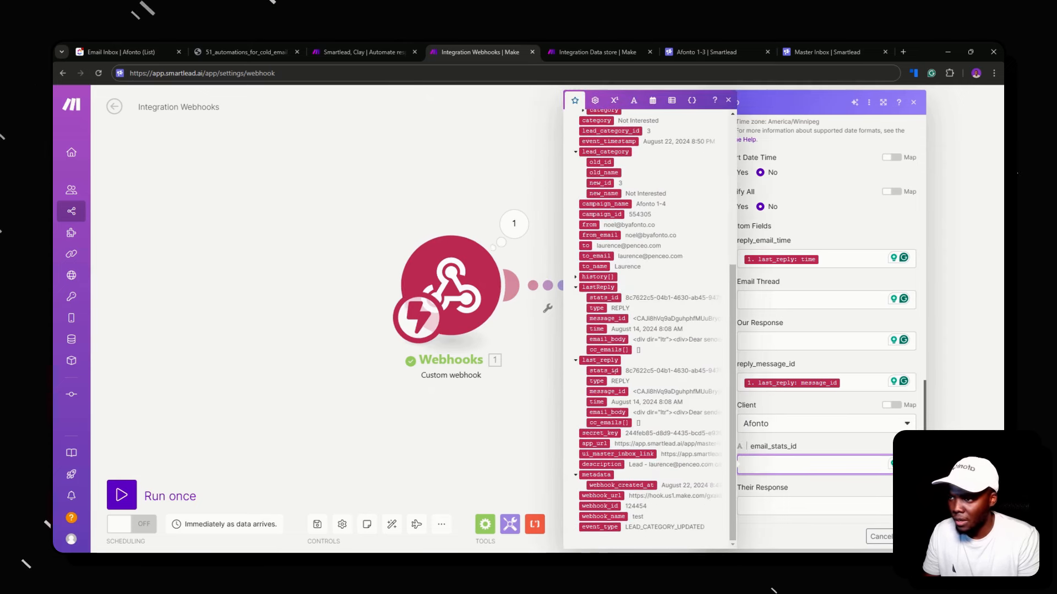
left_click(603, 370)
left_click(795, 504)
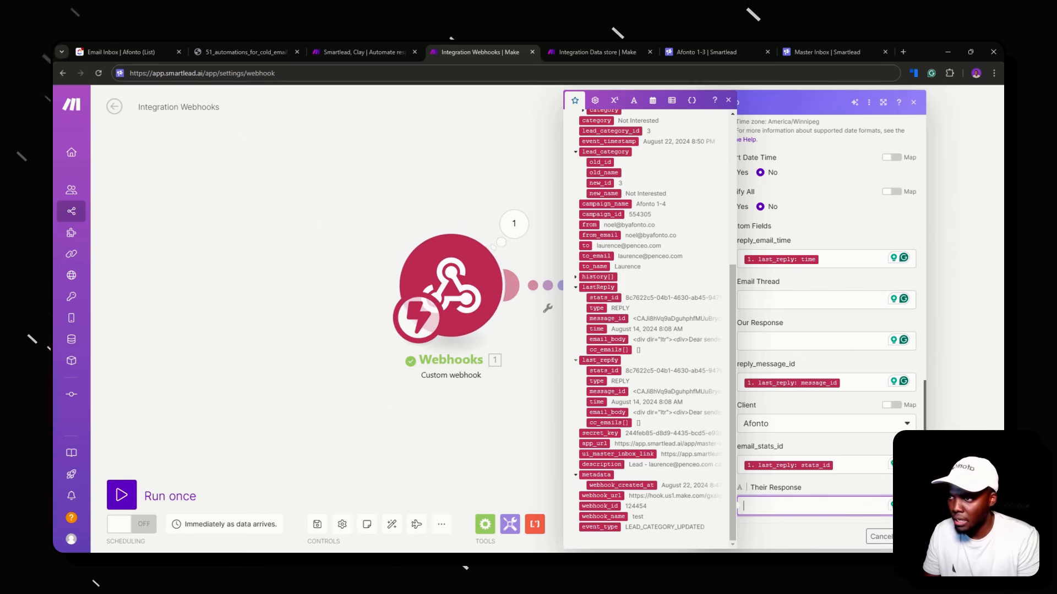
left_click(575, 277)
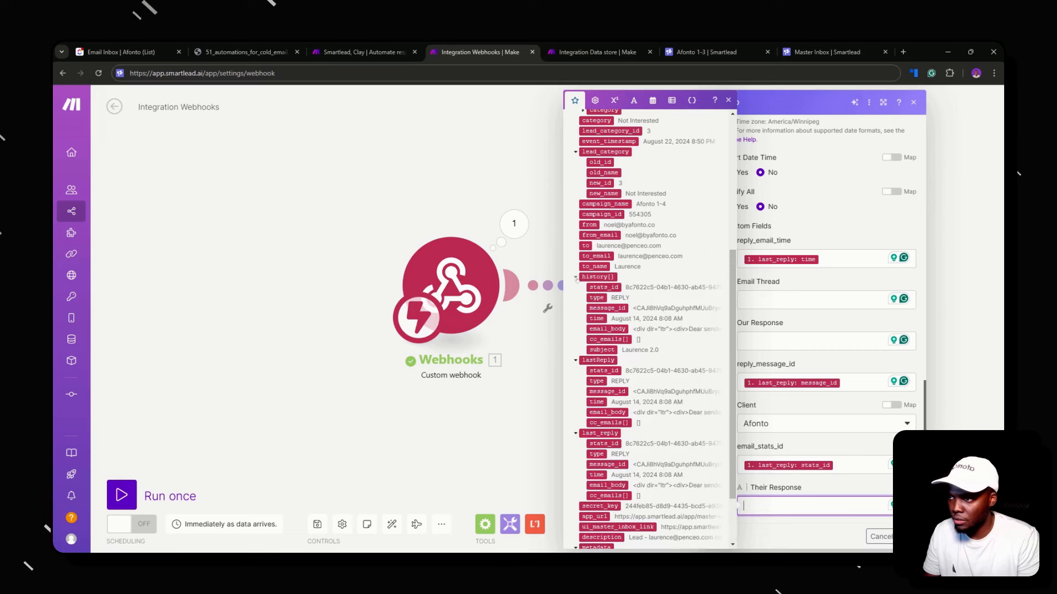
left_click(575, 277)
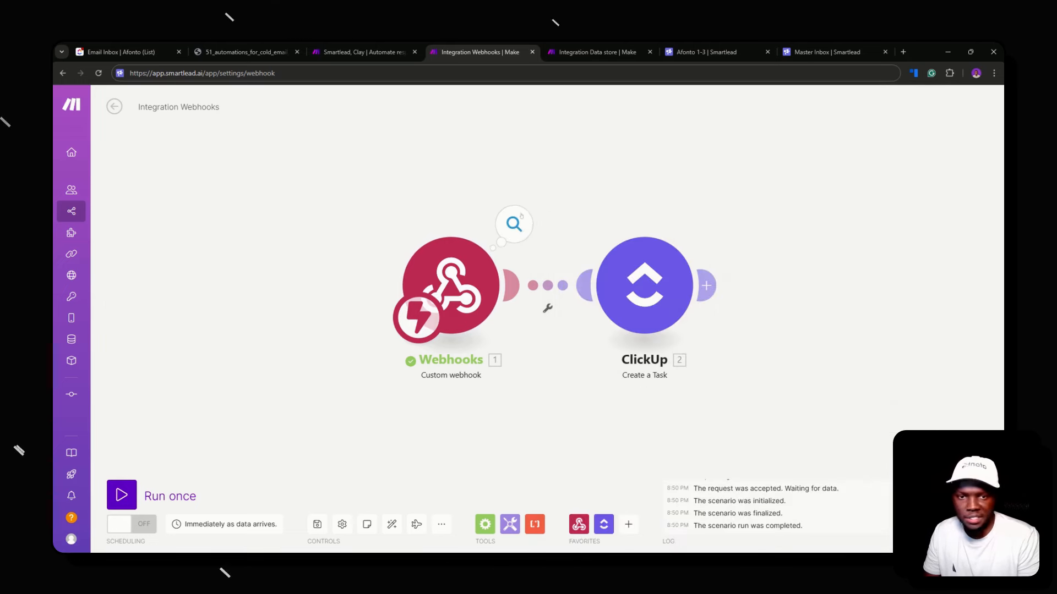
Inspect the webhook output's last_reply email_body content
left_click(514, 224)
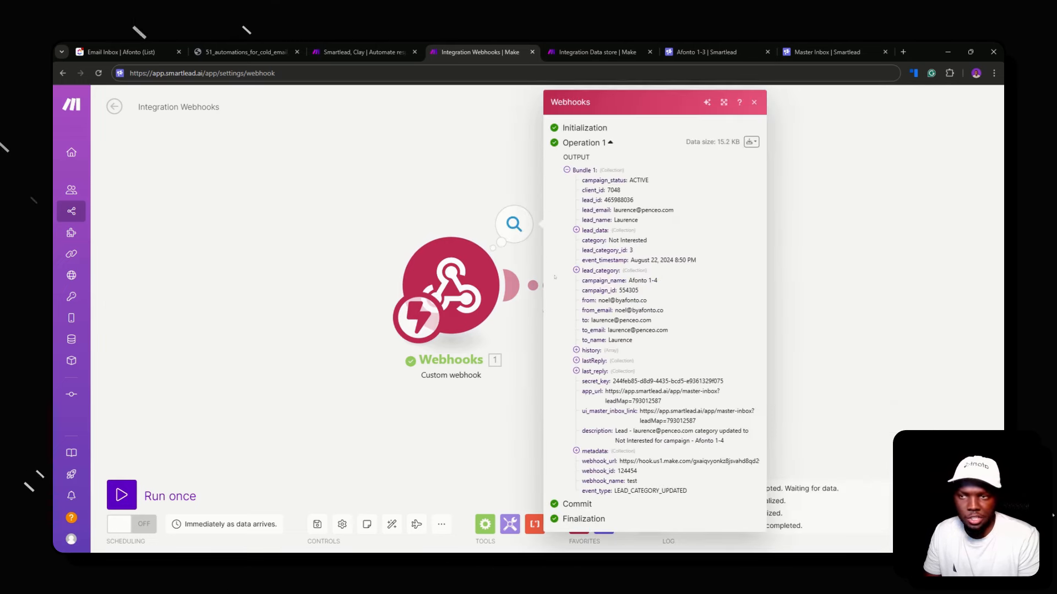
left_click(581, 371)
left_click(593, 422)
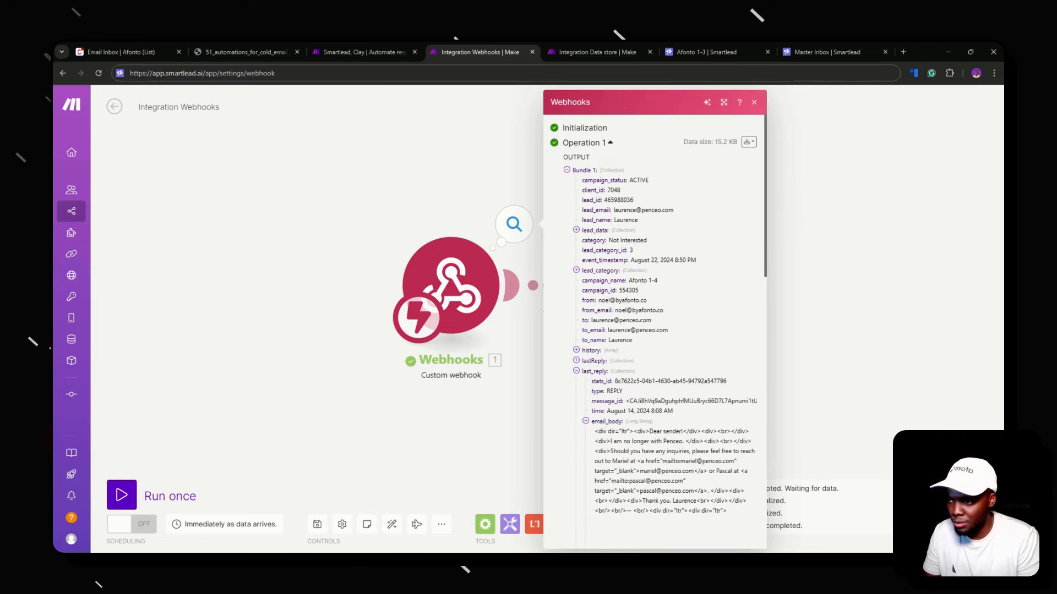
scroll(655, 330, "down", 5)
left_click(512, 374)
Insert a new module between Webhooks and ClickUp and search apps for 'ht'
left_click(547, 307)
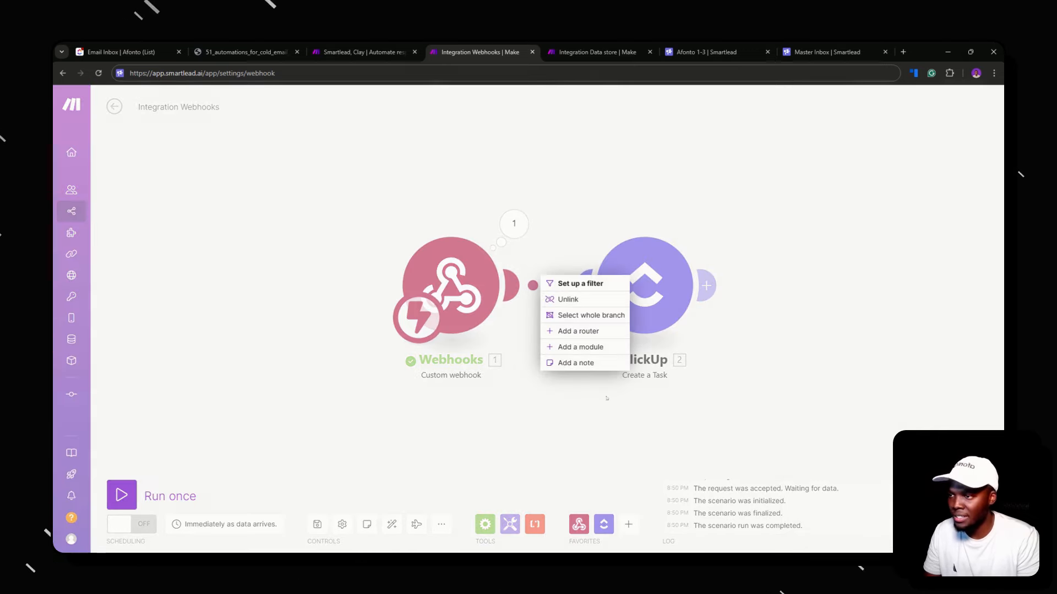
left_click(544, 343)
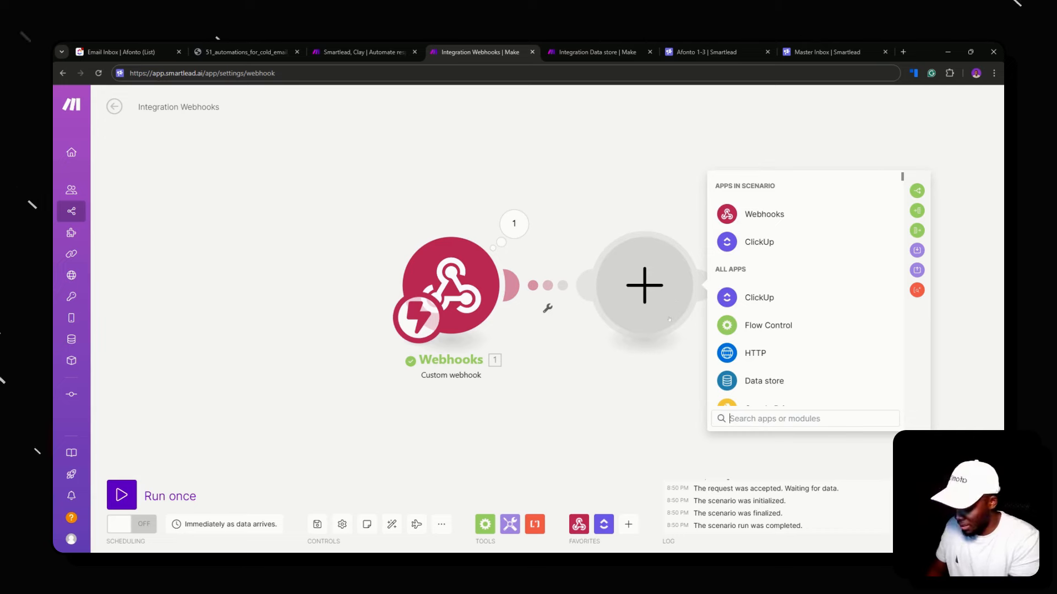
left_click(363, 52)
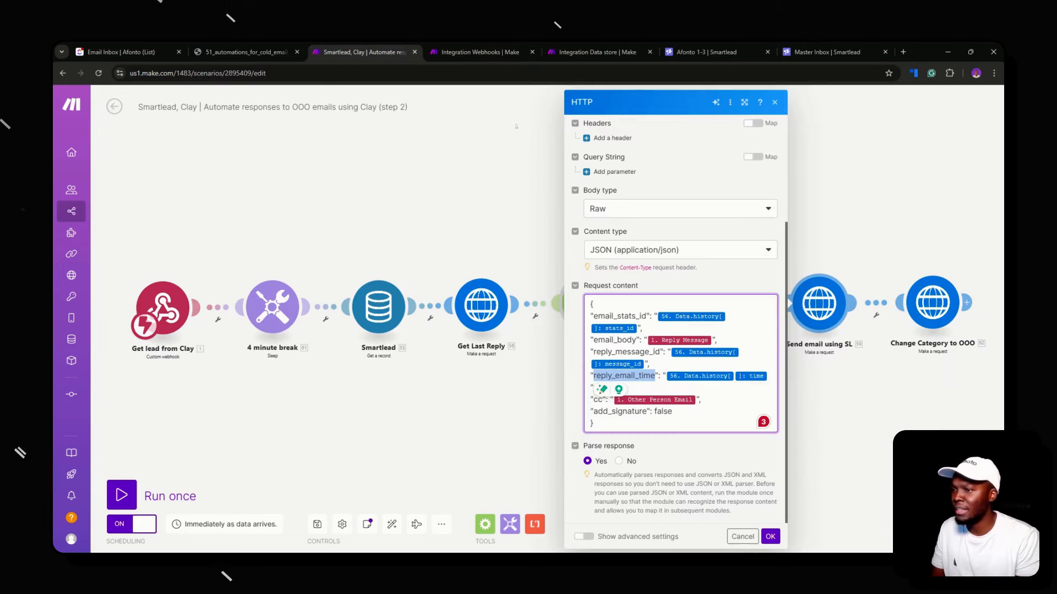
left_click(495, 256)
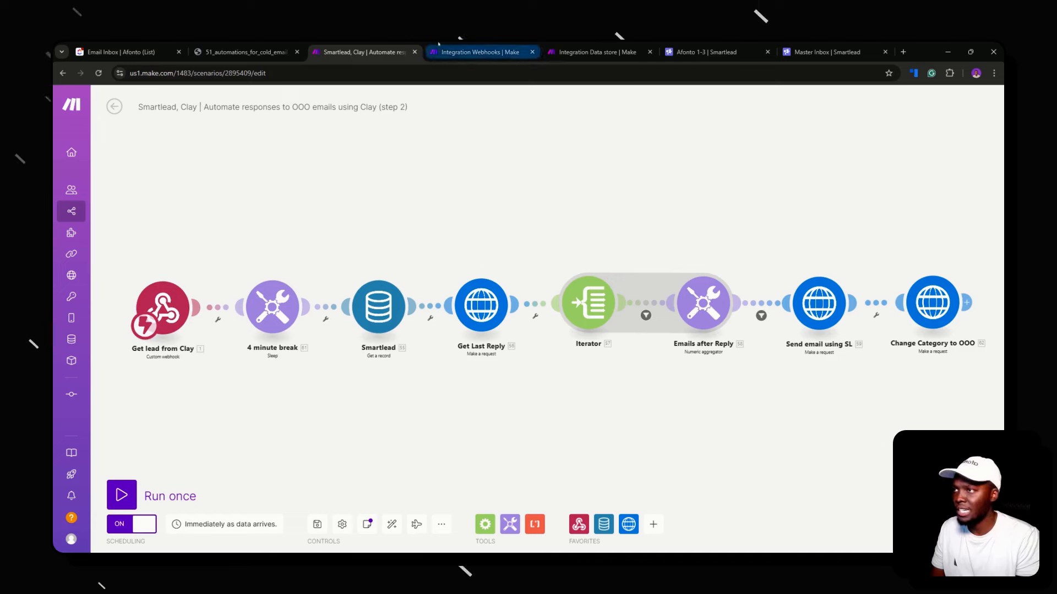
left_click(474, 52)
type("ht")
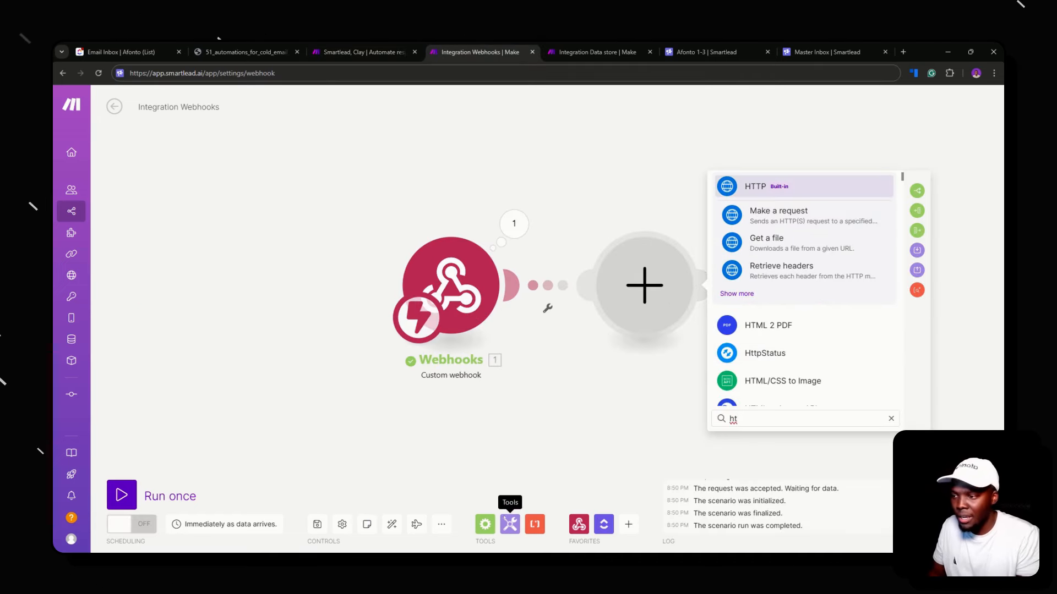
Replace the empty middle module with a Text parser HTML to text module
left_click(535, 524)
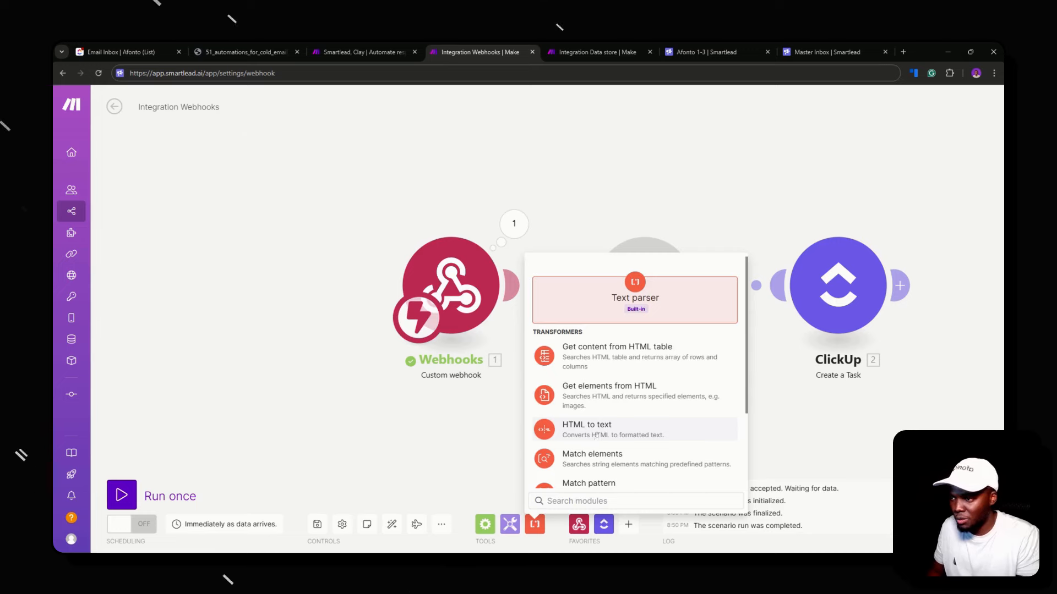
left_click(596, 429)
right_click(680, 292)
left_click(710, 309)
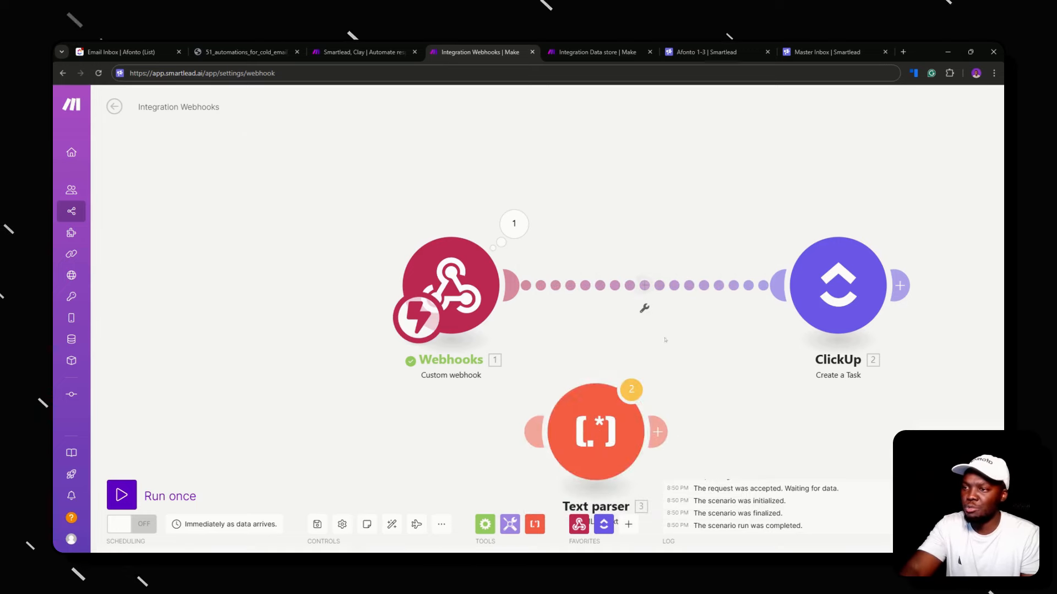
left_click_drag(596, 429, 645, 295)
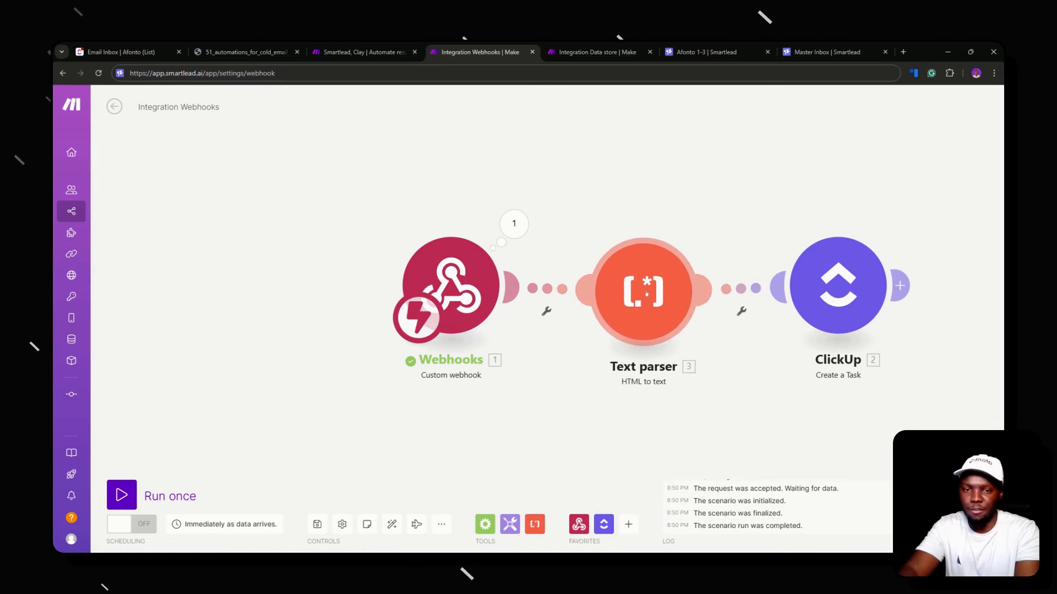
left_click(646, 294)
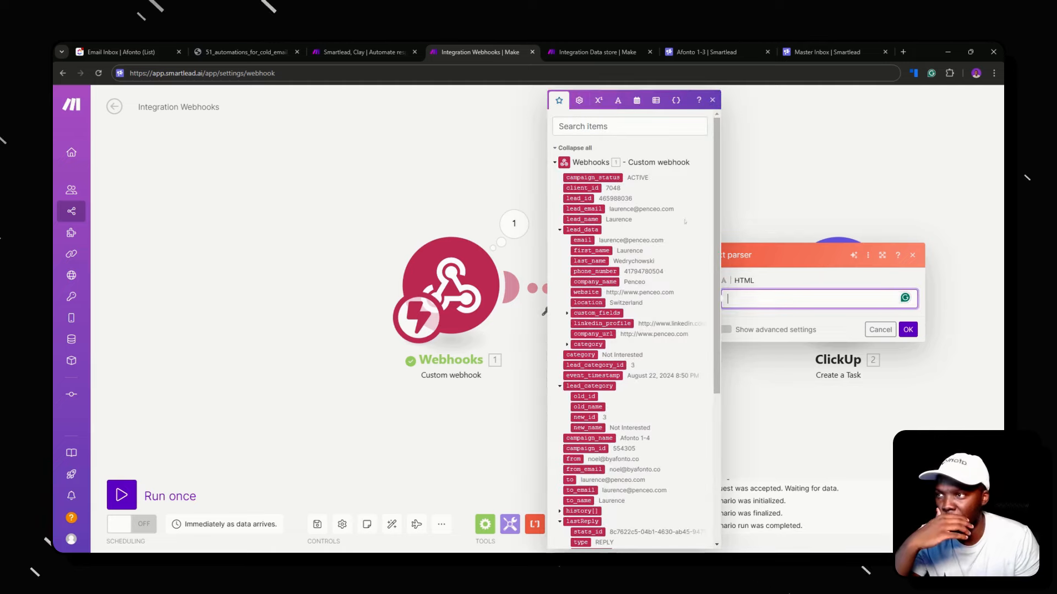
Map last_reply email_body into the parser's HTML field and confirm
left_click(617, 106)
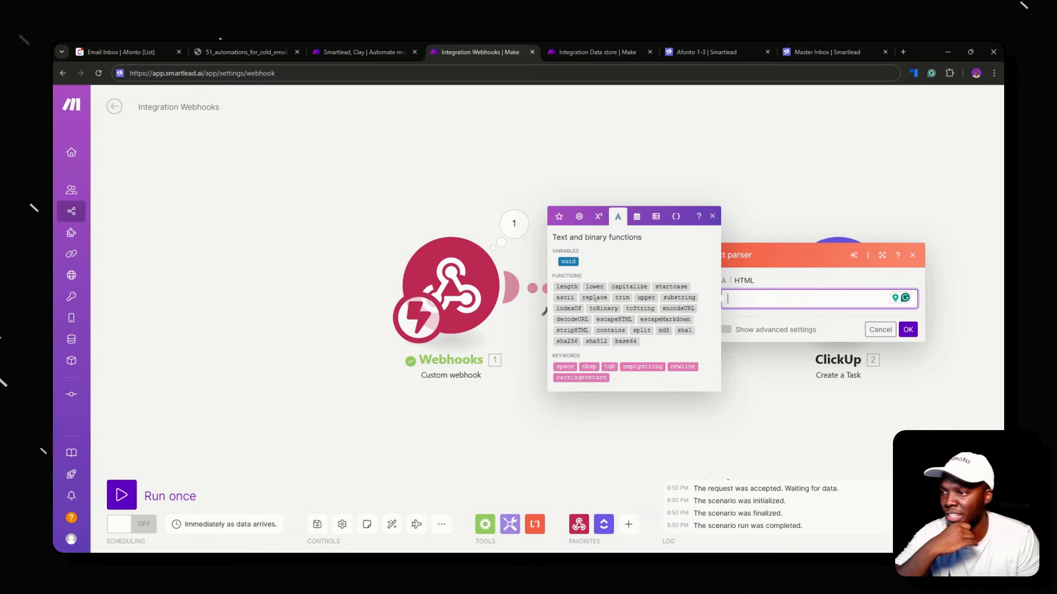
left_click(558, 217)
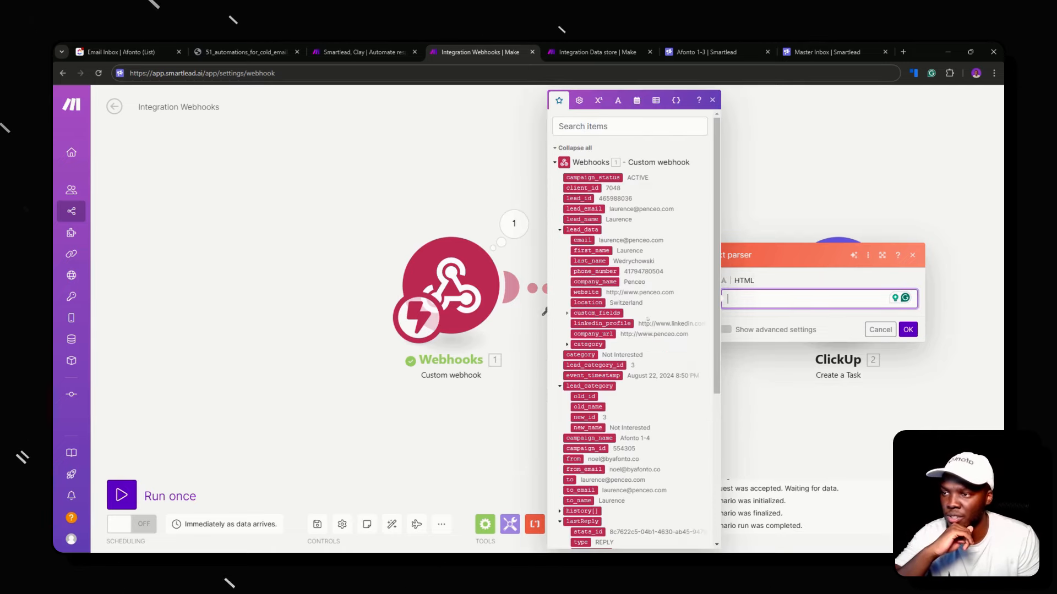
scroll(623, 313, "down", 2)
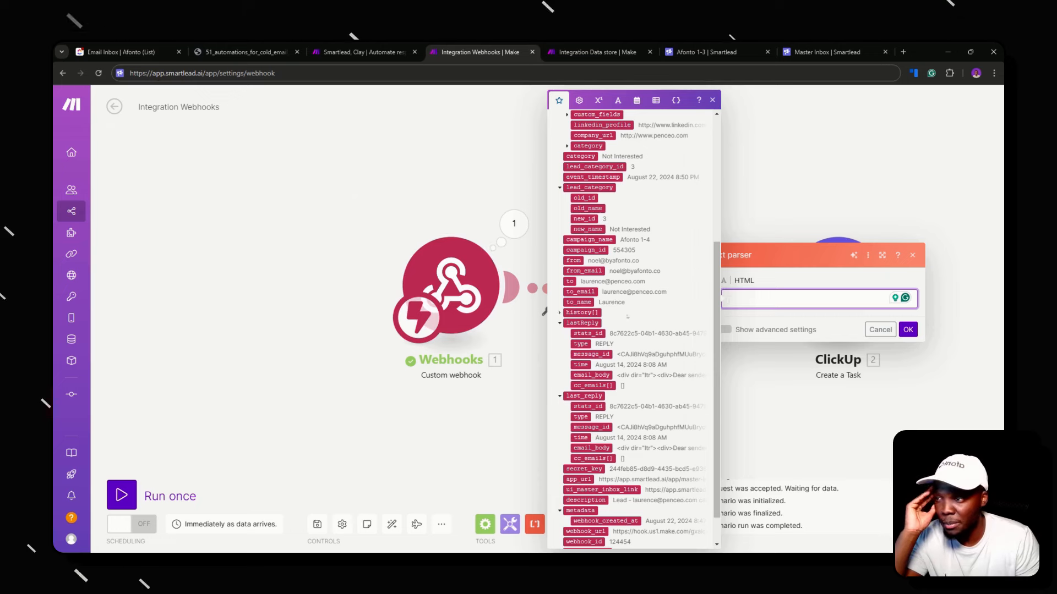
scroll(617, 383, "down", 2)
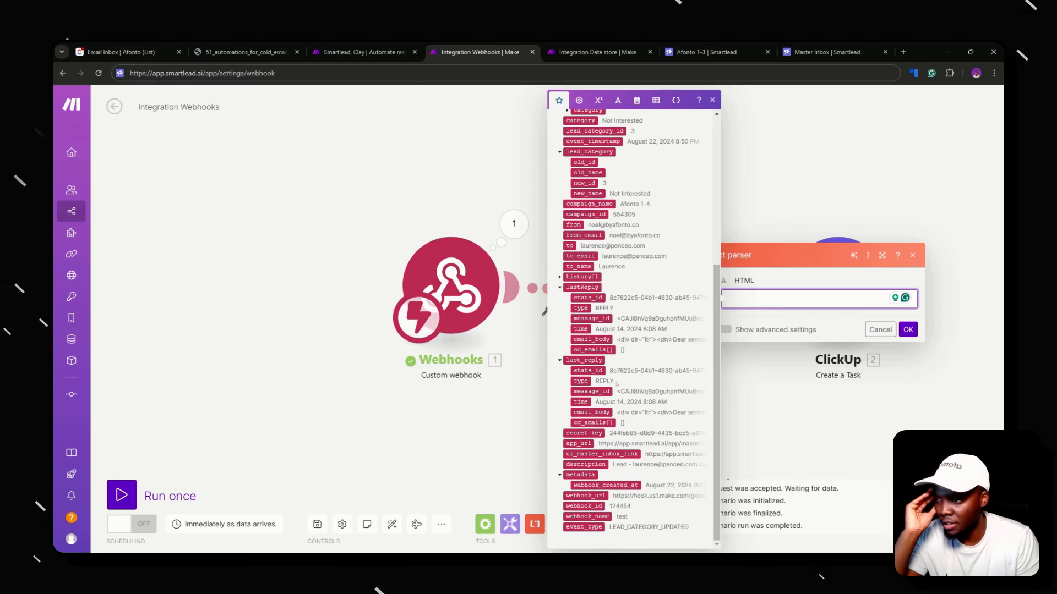
left_click(591, 412)
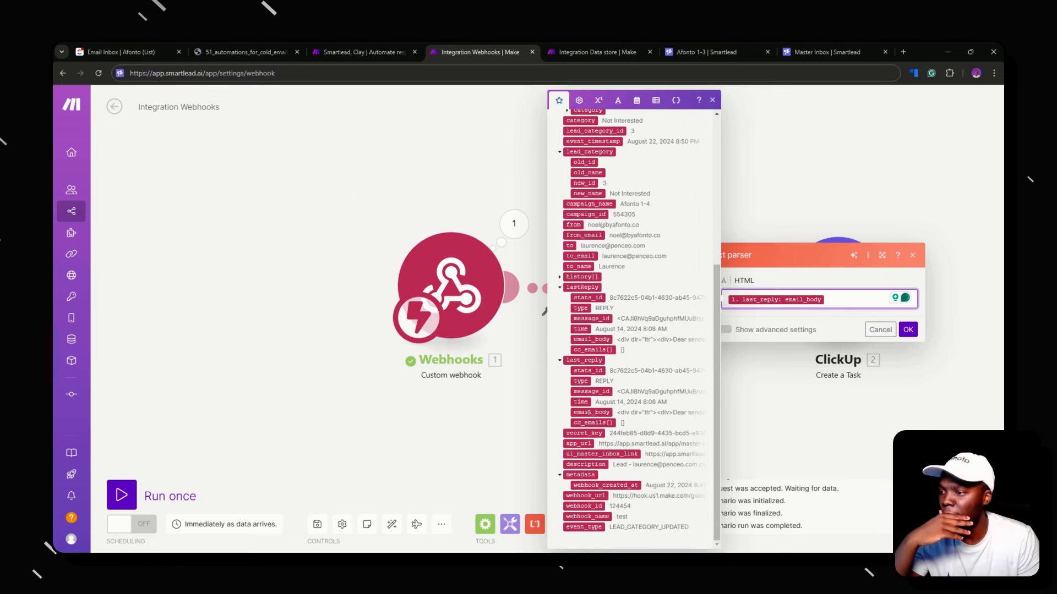
left_click(908, 329)
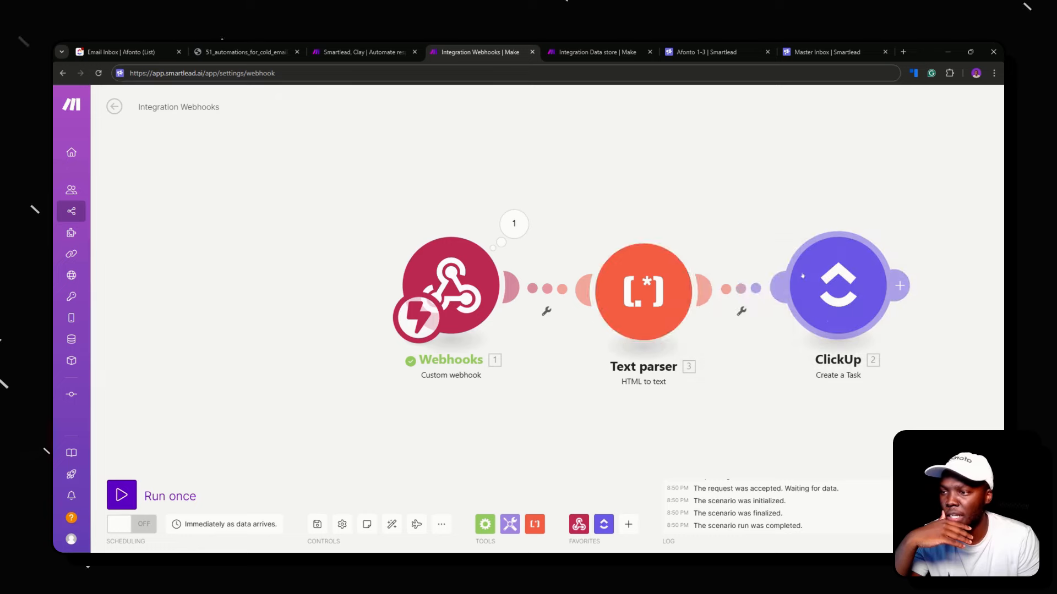
Map the Text parser's Text output into Their Response, save, and run the scenario once
left_click(837, 308)
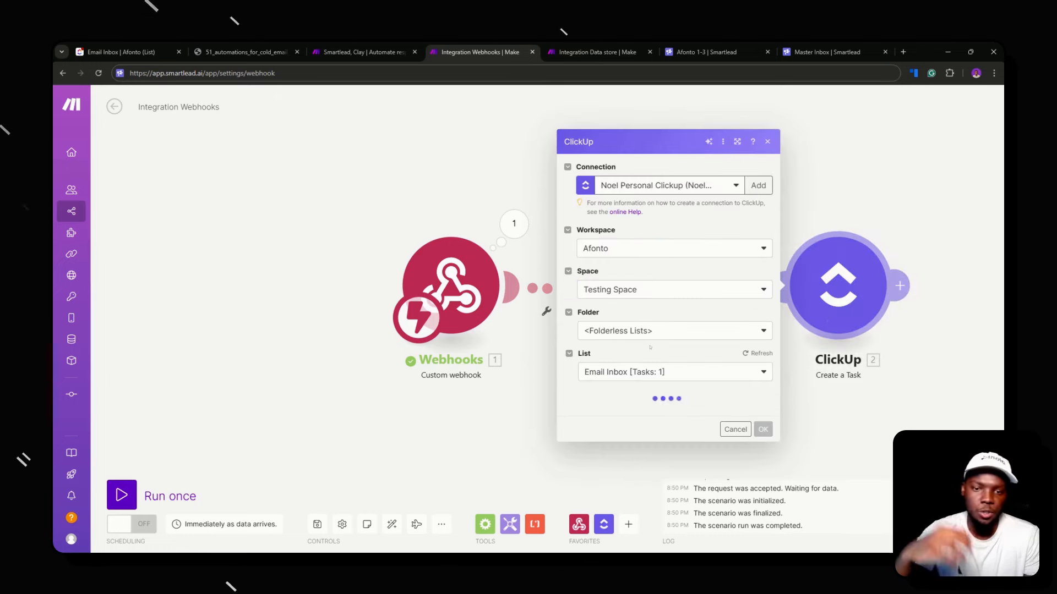
scroll(662, 345, "down", 15)
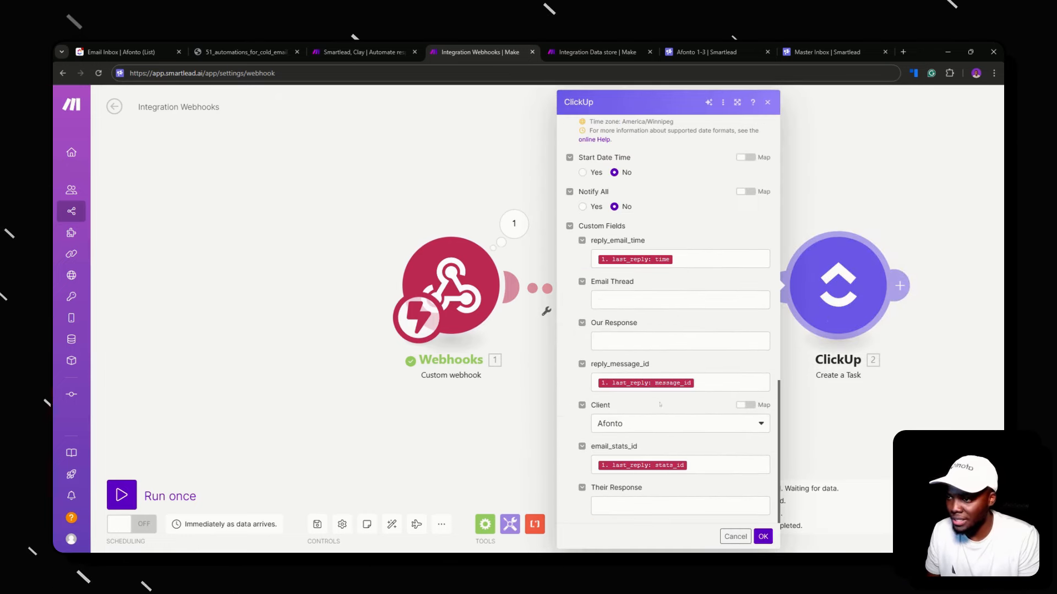
left_click(611, 505)
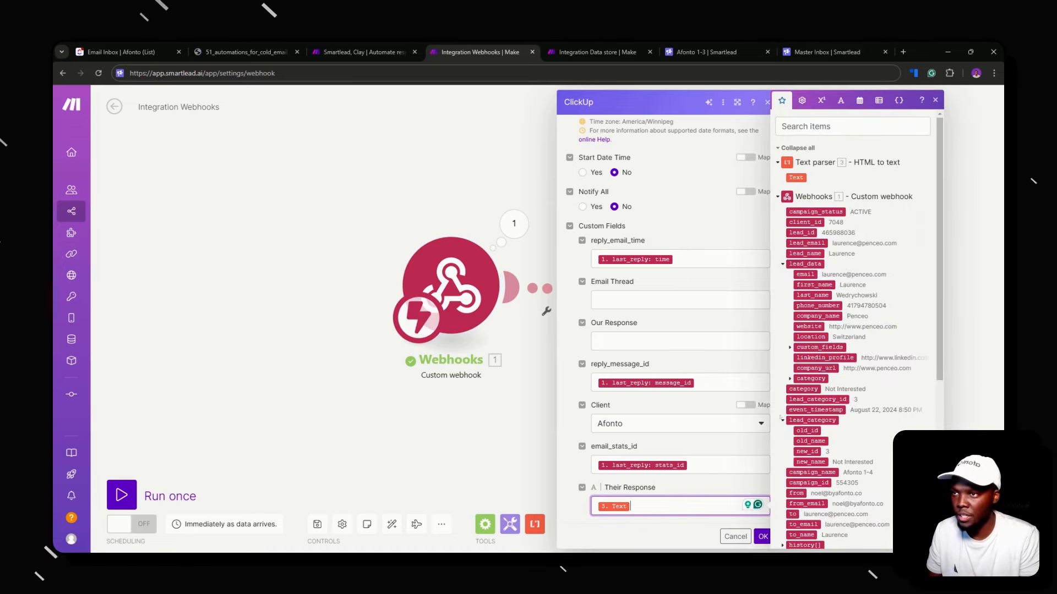
left_click(762, 536)
left_click(121, 495)
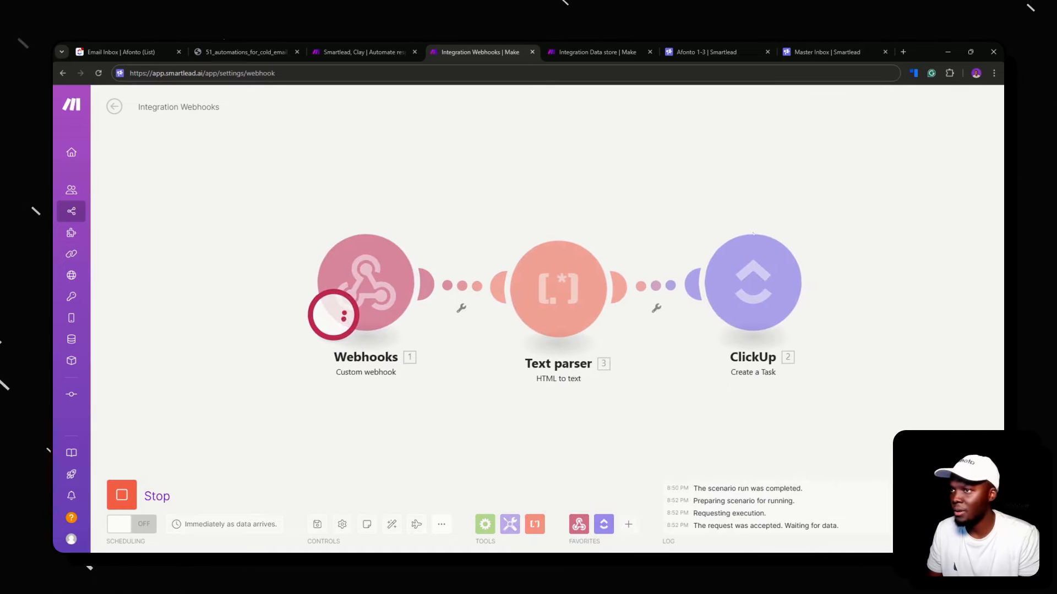
left_click(812, 50)
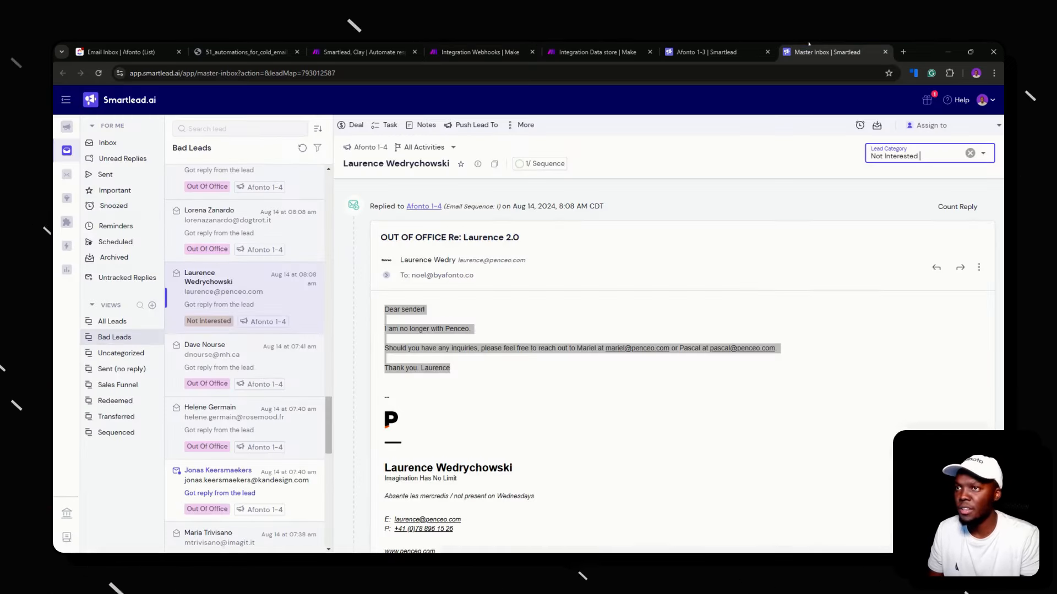
Clear the lead's category in Smartlead and re-mark it Not Interested to trigger the webhook
left_click(970, 153)
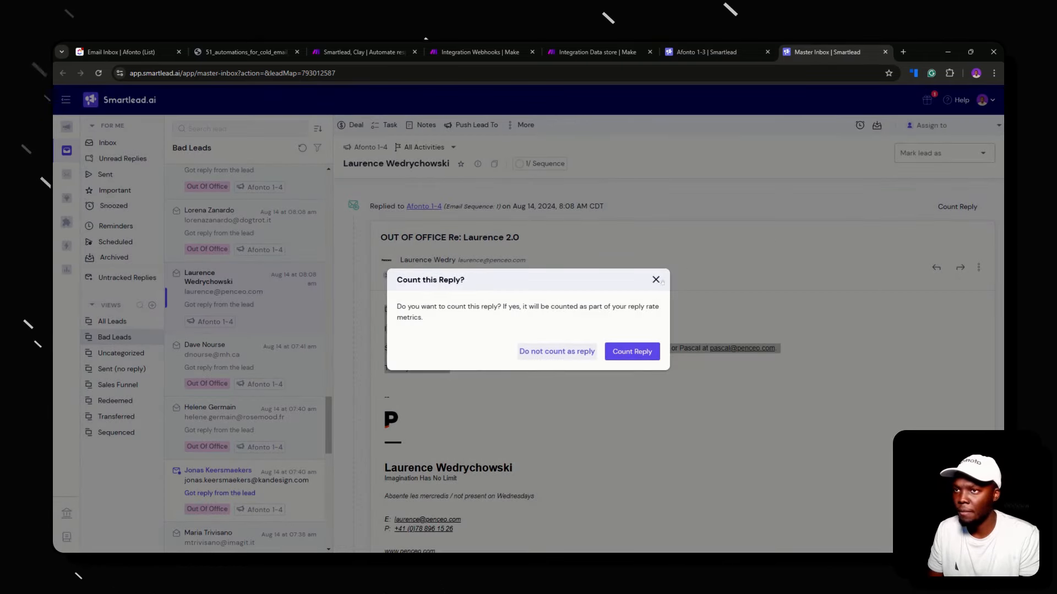
left_click(655, 280)
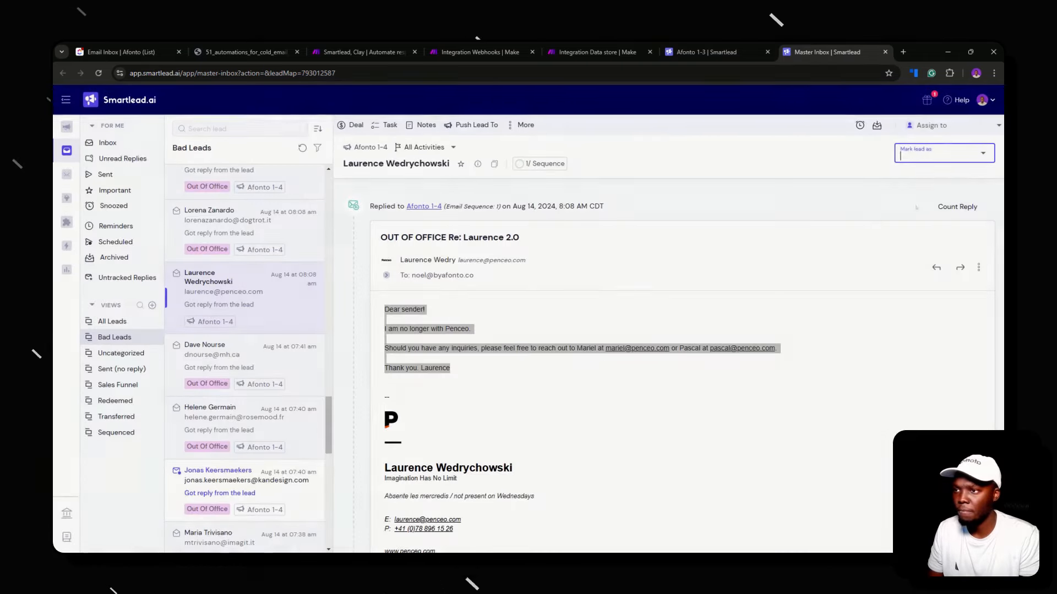
left_click(941, 153)
left_click(925, 267)
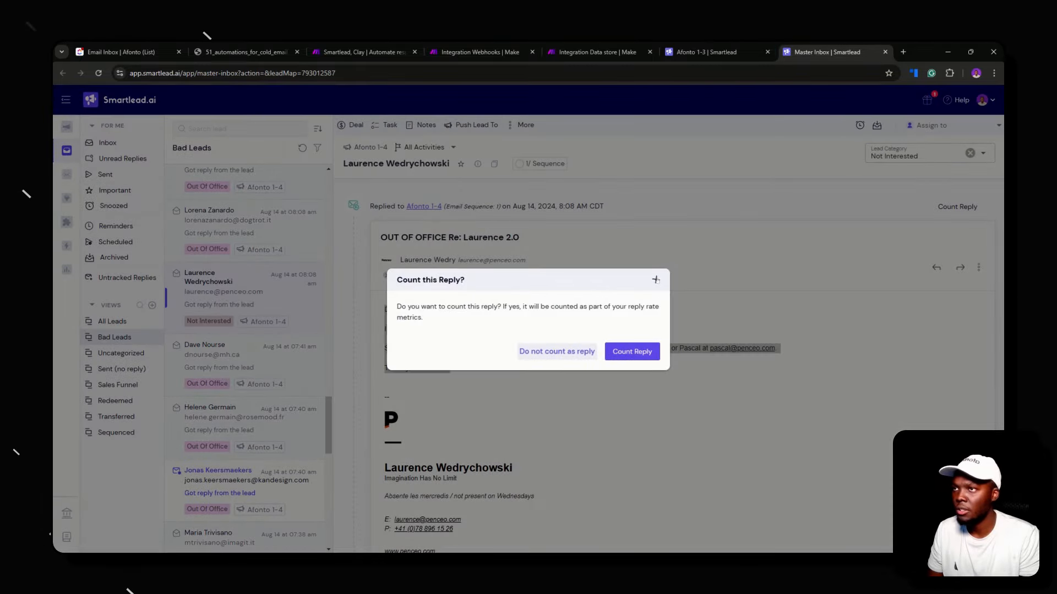
left_click(655, 280)
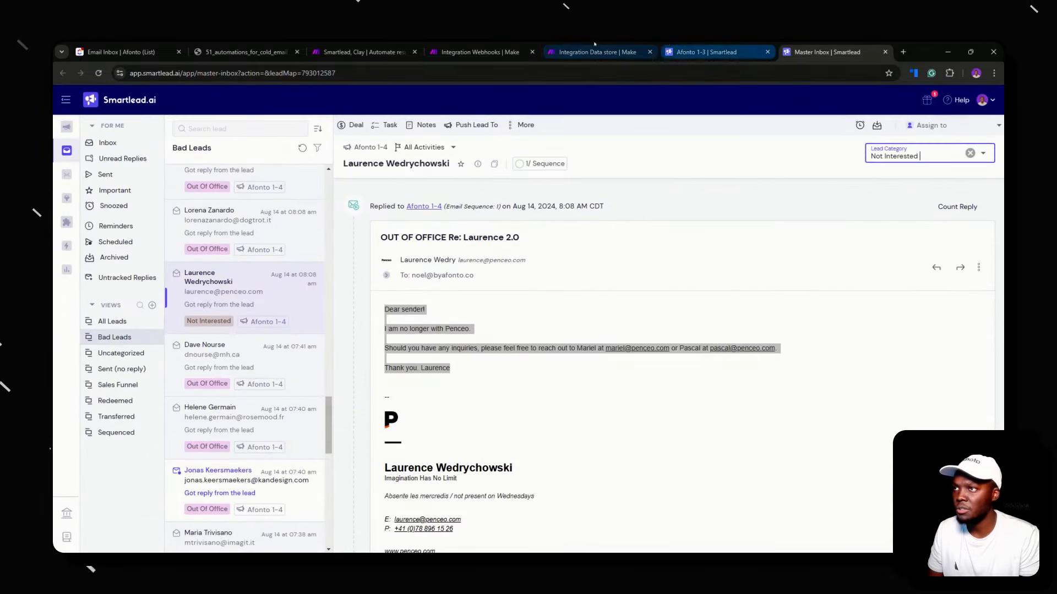
left_click(615, 45)
left_click(706, 46)
left_click(482, 50)
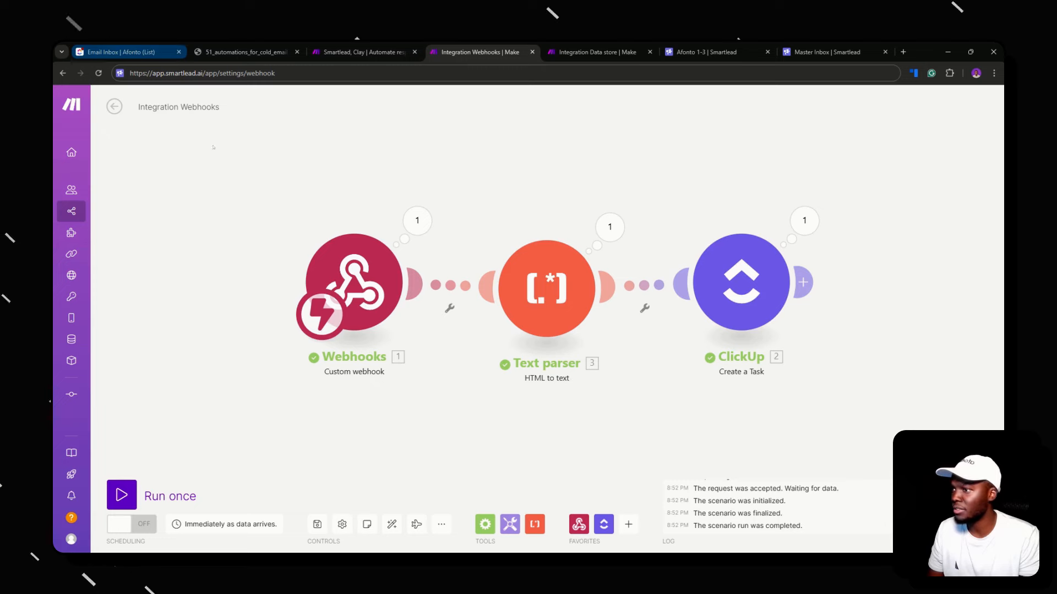
Check the new task in the ClickUp list, then return to the Make scenario
left_click(121, 52)
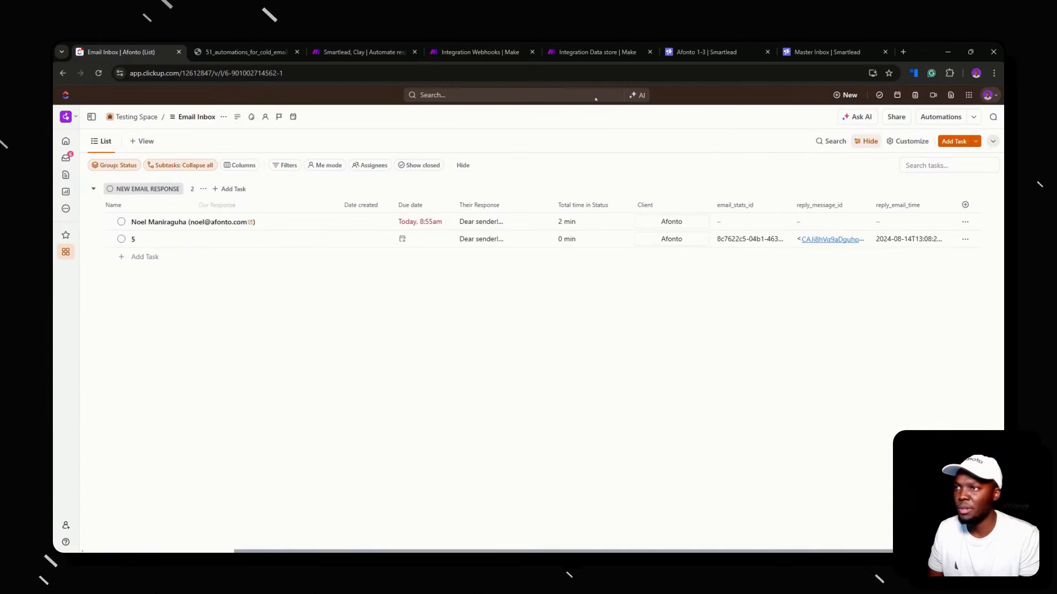
left_click(610, 54)
left_click(710, 52)
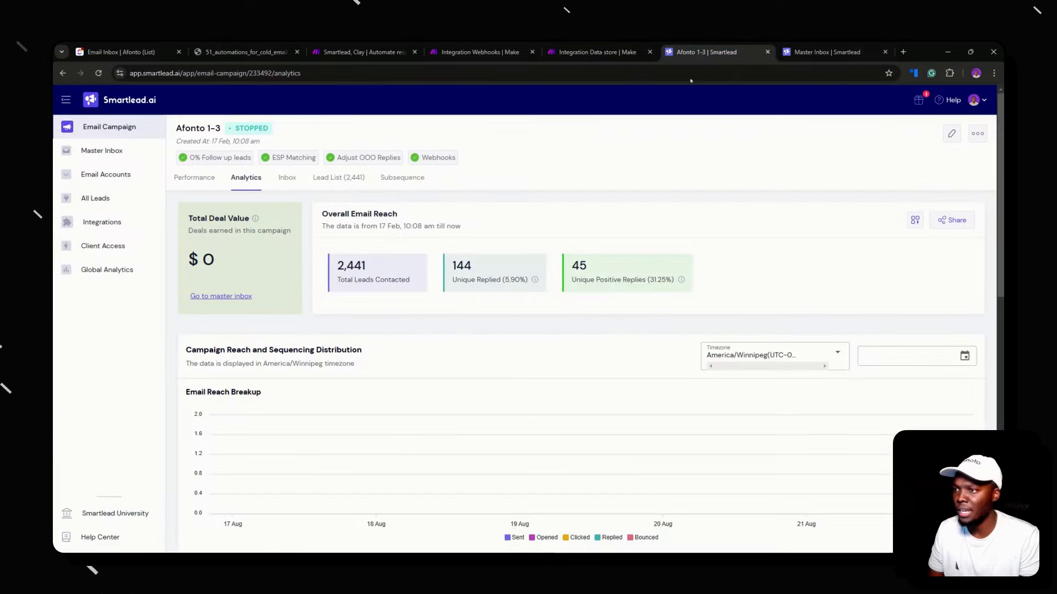
left_click(479, 52)
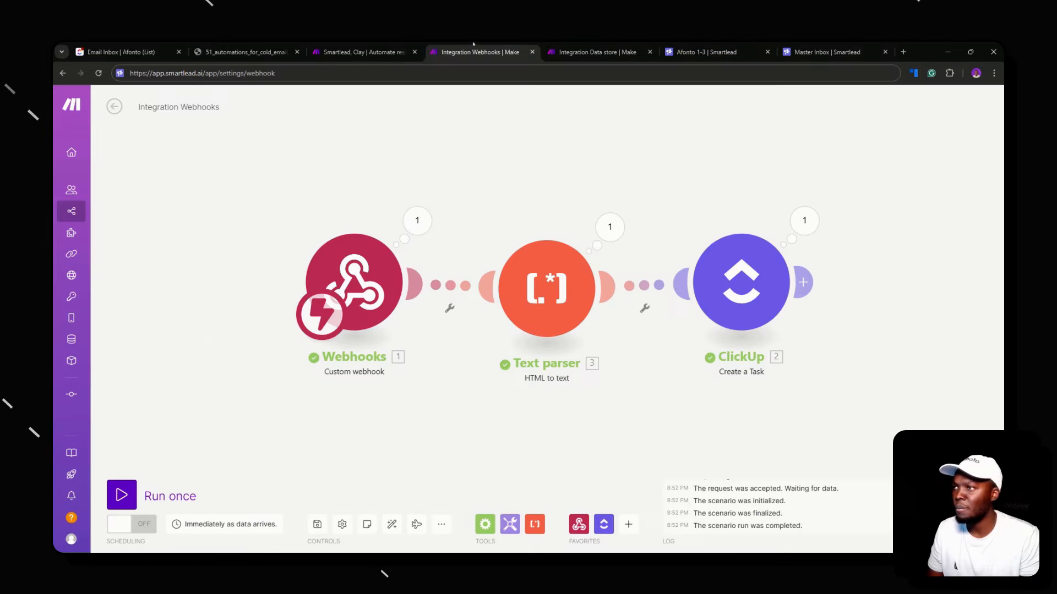
Set the ClickUp Task Name to lead_name ( lead_email ) and run the scenario once
left_click(737, 283)
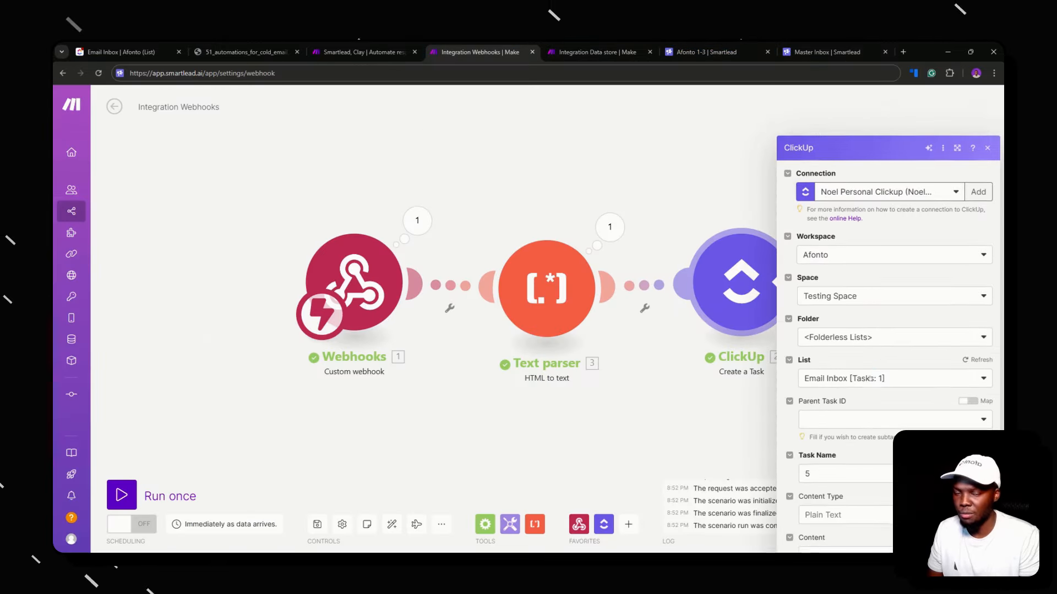
scroll(868, 374, "down", 12)
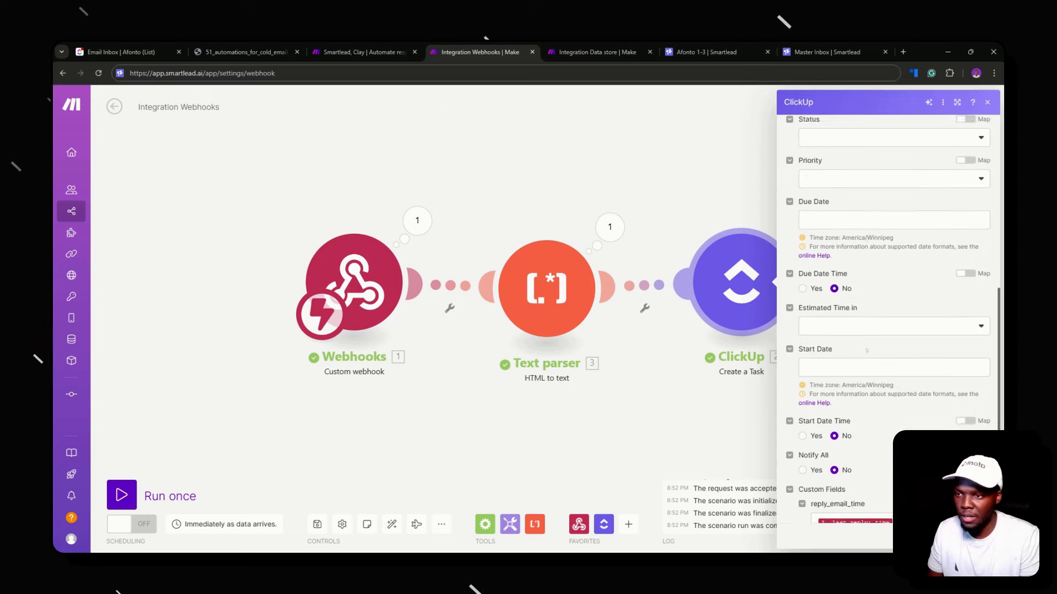
scroll(838, 319, "up", 6)
scroll(837, 319, "up", 6)
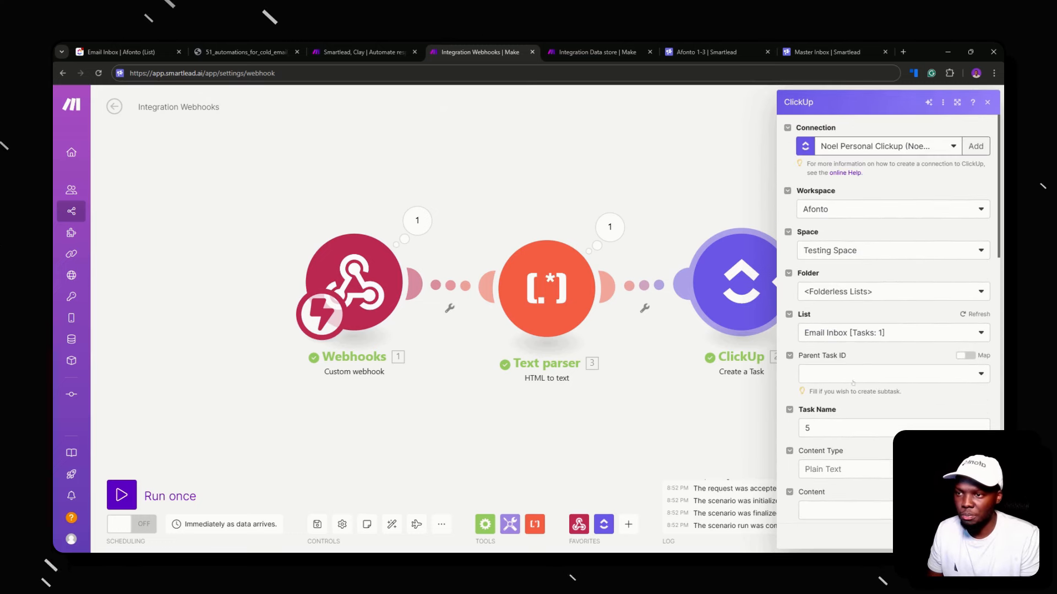
left_click(858, 427)
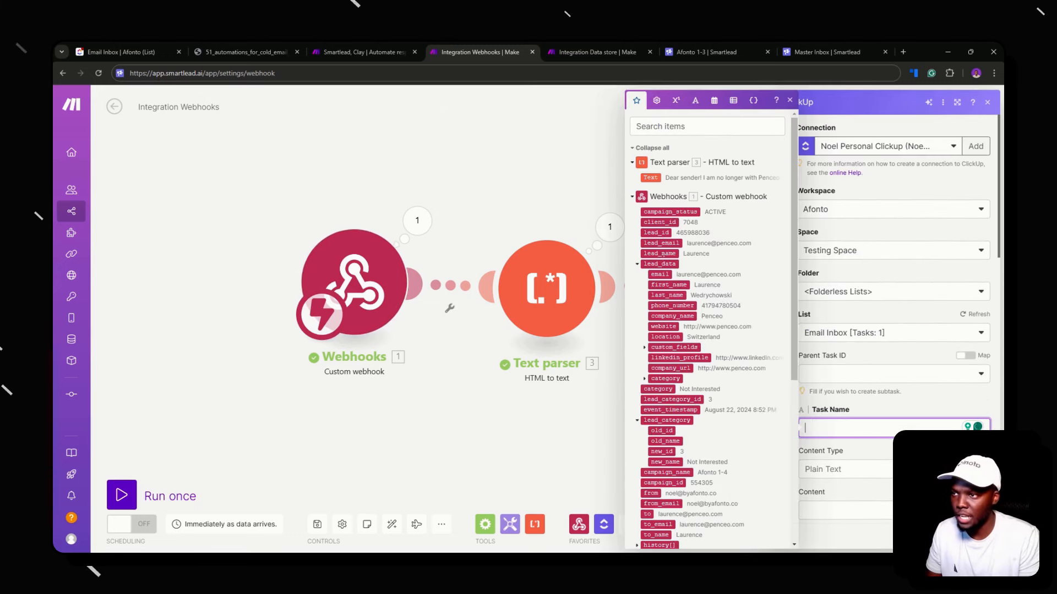
left_click(659, 253)
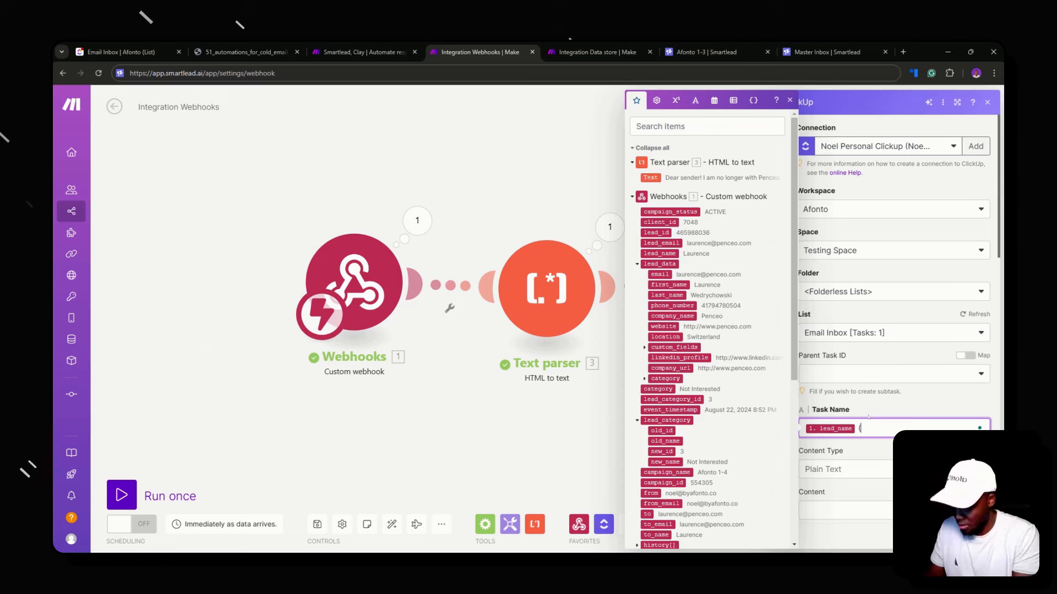
left_click(661, 243)
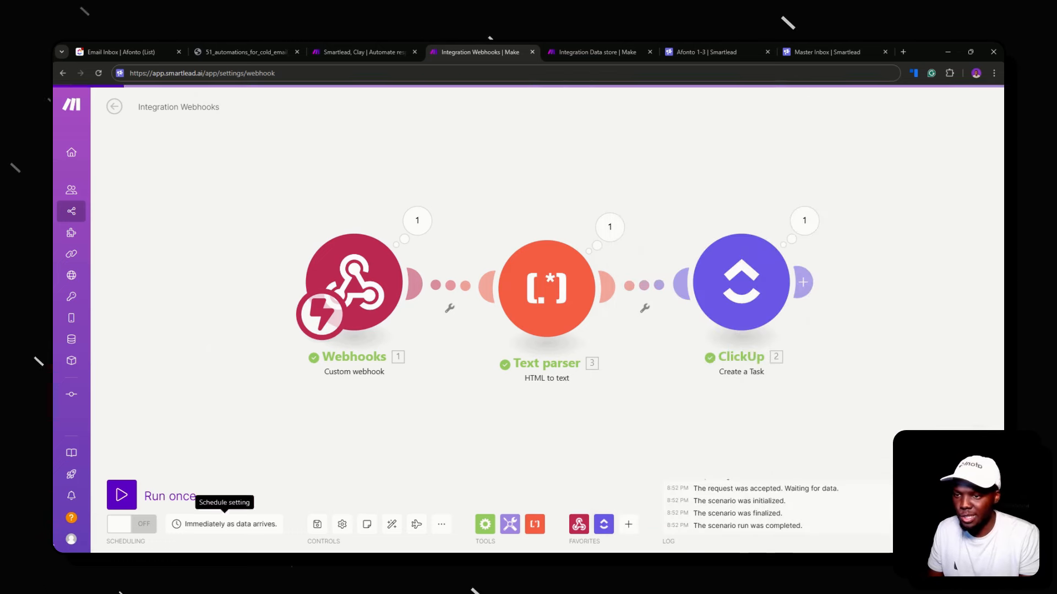
left_click(122, 495)
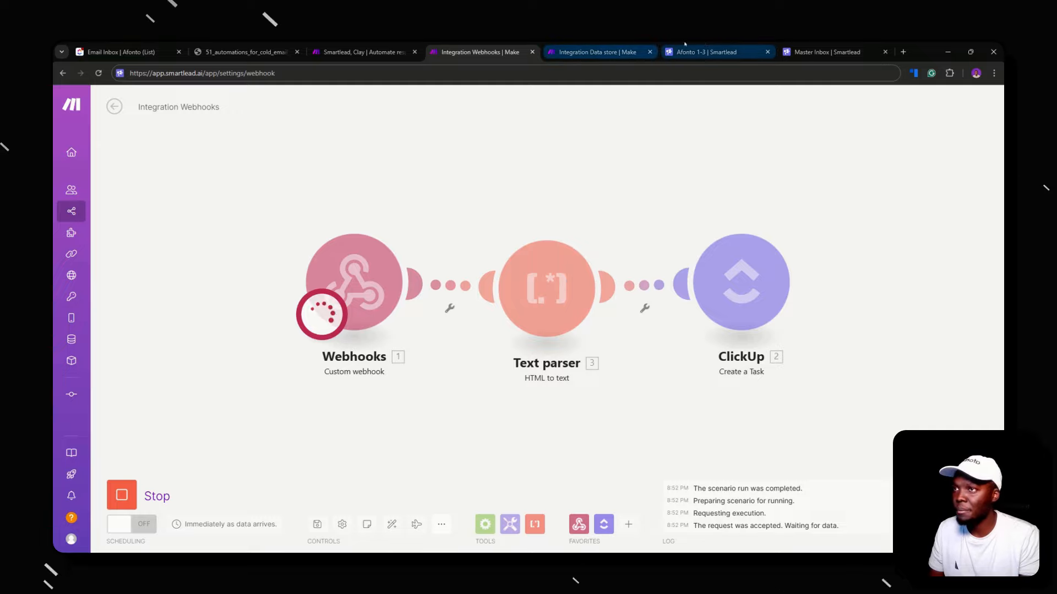
left_click(827, 51)
Change the lead's category in Smartlead to Closed and Transferred, then clear it again
left_click(969, 153)
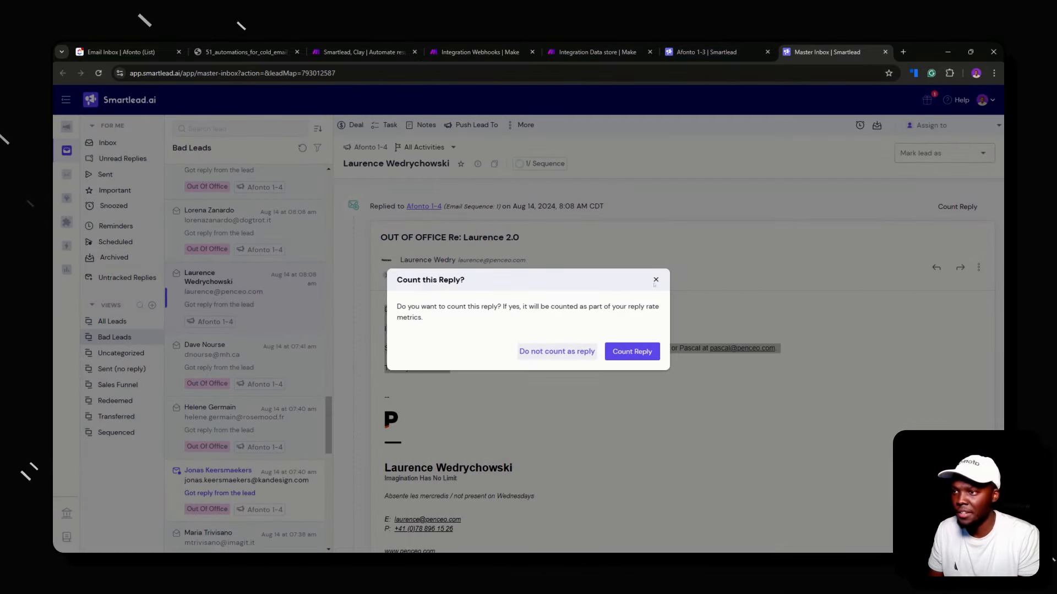
left_click(655, 281)
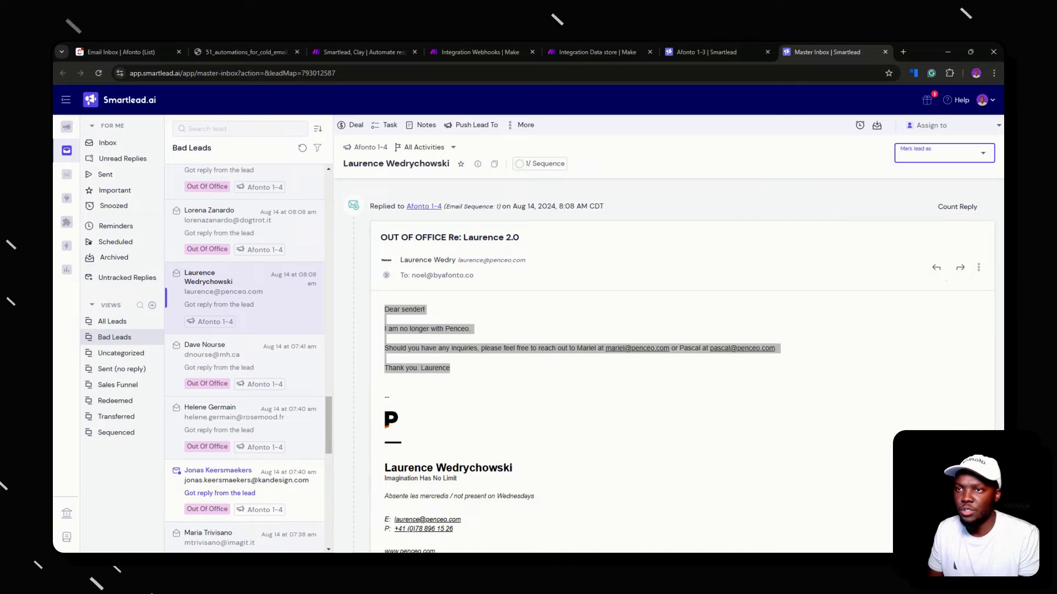
left_click(936, 300)
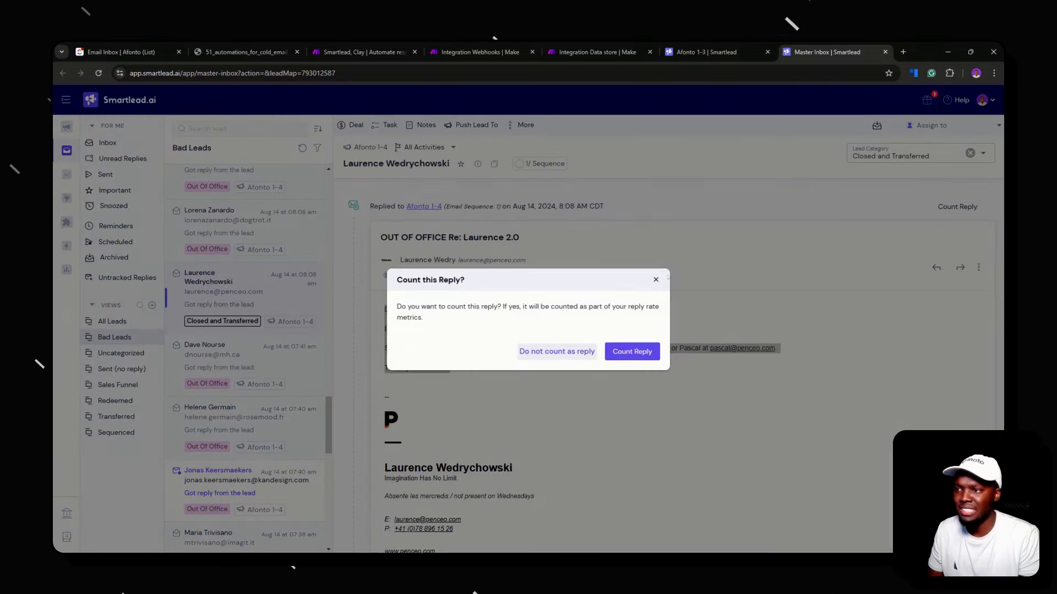
left_click(655, 280)
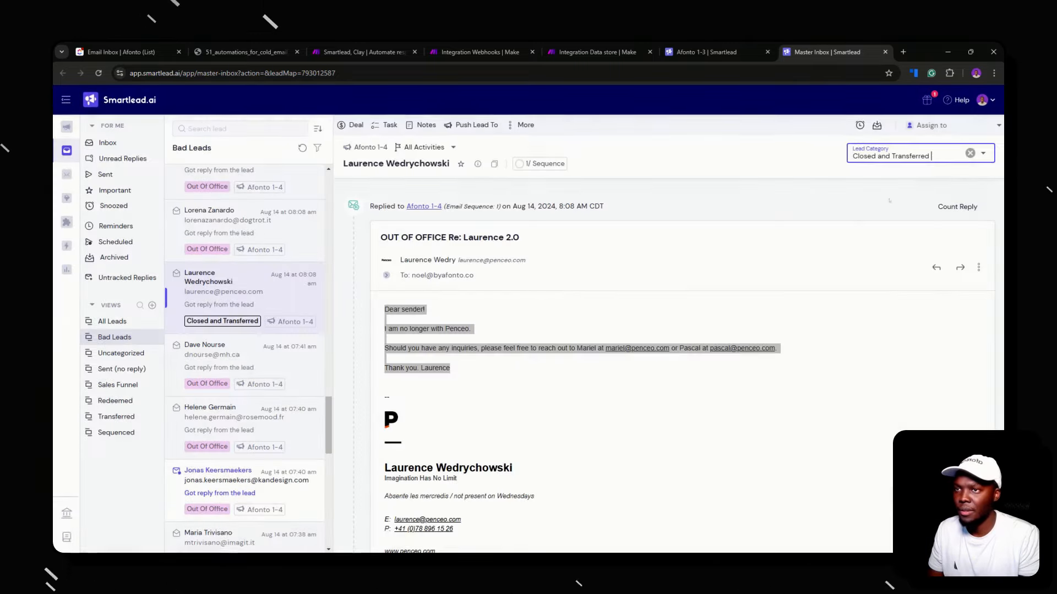
left_click(969, 153)
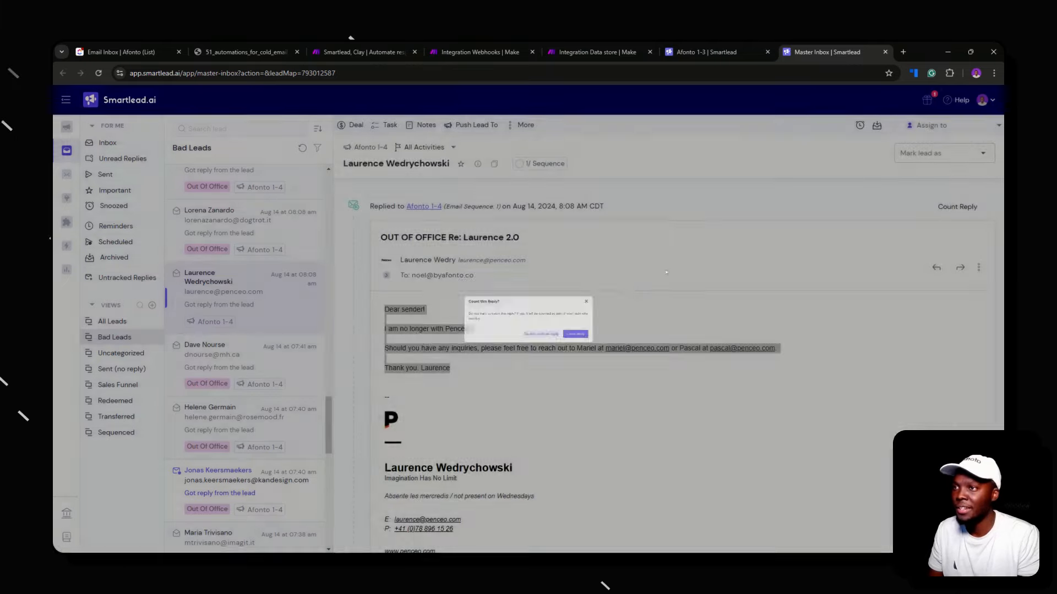
left_click(706, 52)
left_click(622, 47)
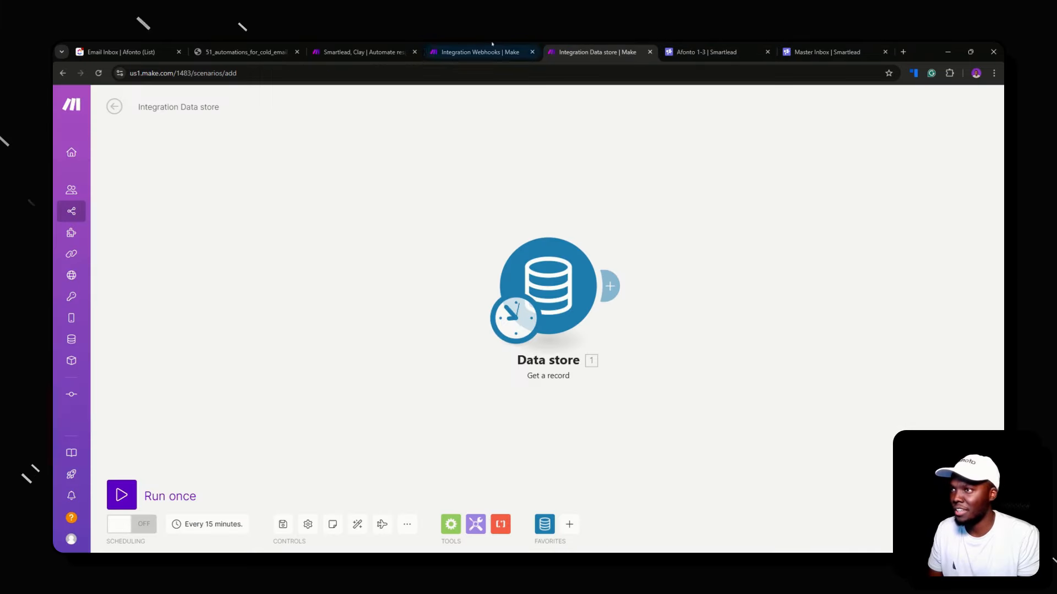
left_click(479, 52)
Review the Integration Webhooks scenario, then view the ClickUp Email Inbox list's three tasks
left_click(363, 52)
left_click(448, 51)
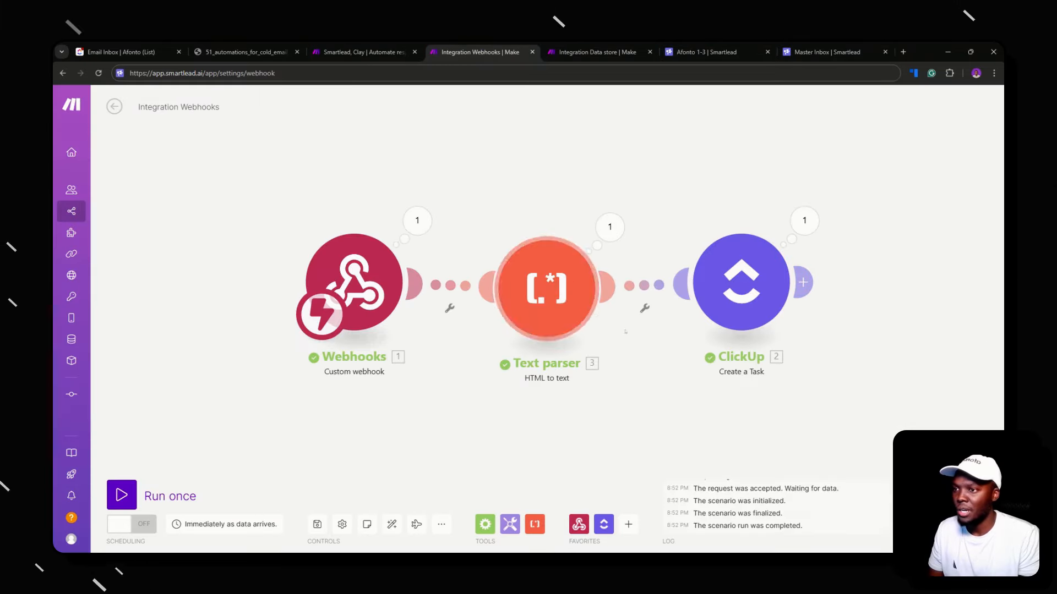
left_click(121, 52)
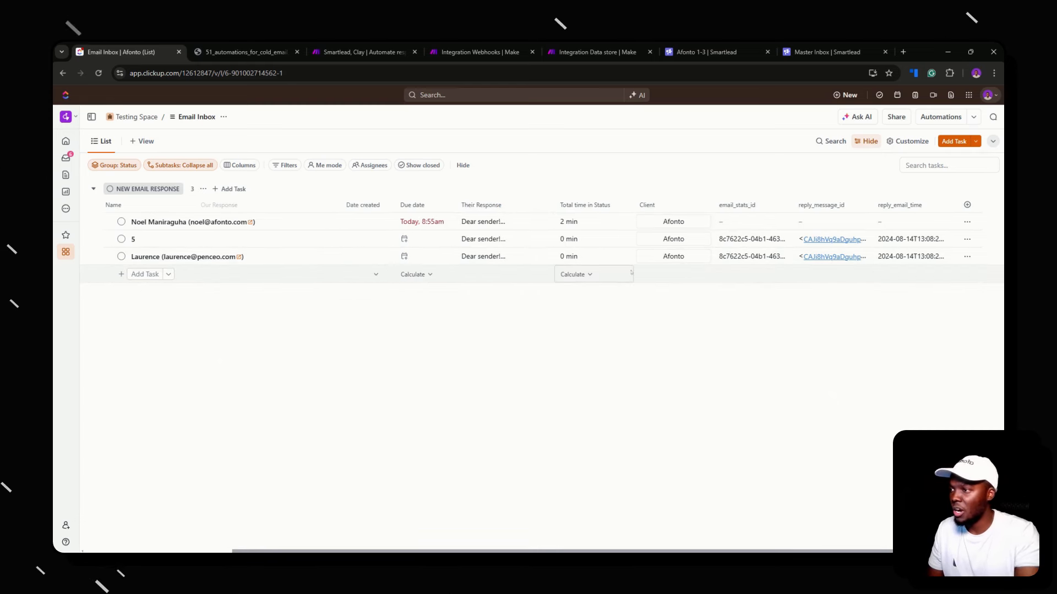
Copy 'Sounds great' from the first task's Our Response into the third task's
scroll(621, 274, "left", 3)
left_click(456, 259)
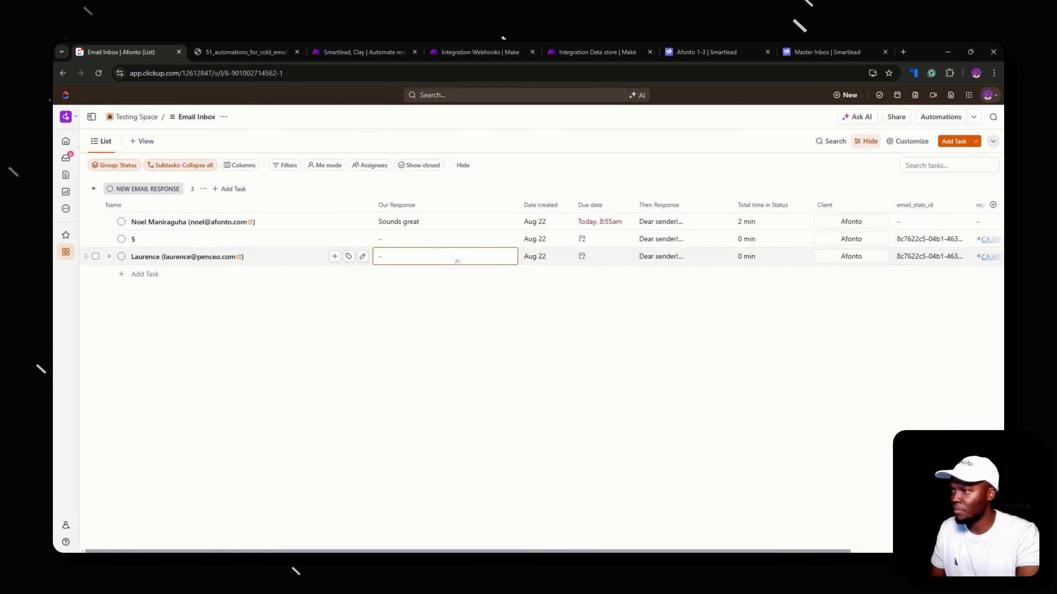
left_click(428, 220)
left_click(428, 219)
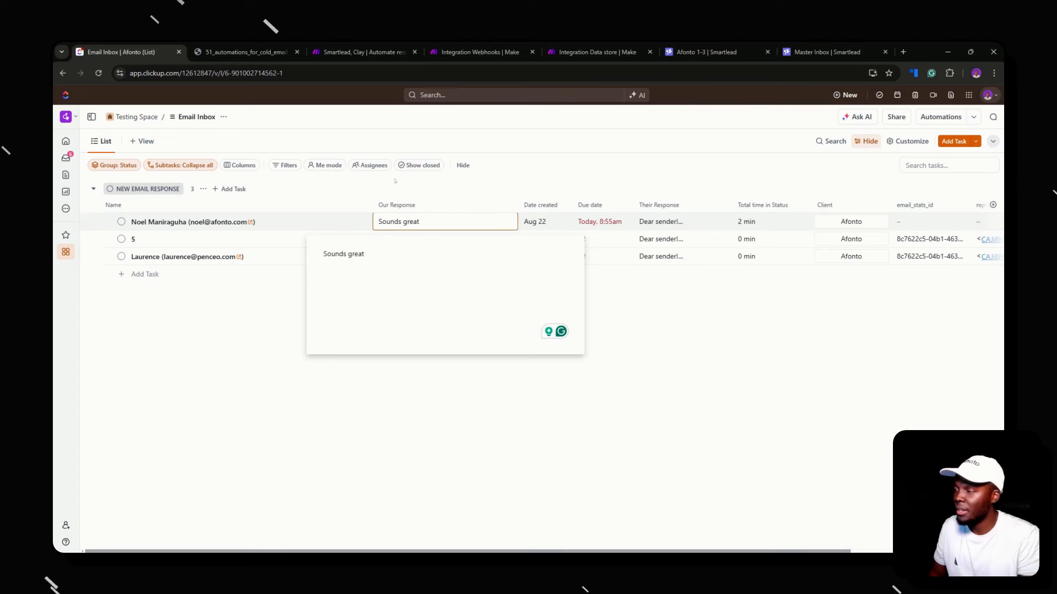
left_click_drag(321, 254, 366, 254)
key("ctrl+c")
left_click(438, 192)
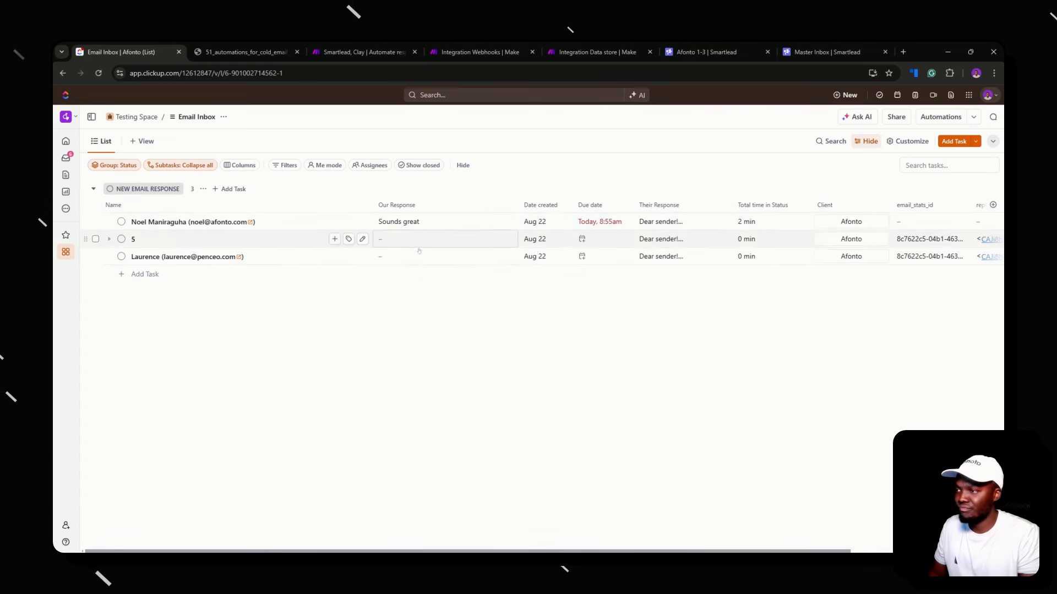
left_click(419, 256)
key("ctrl+v")
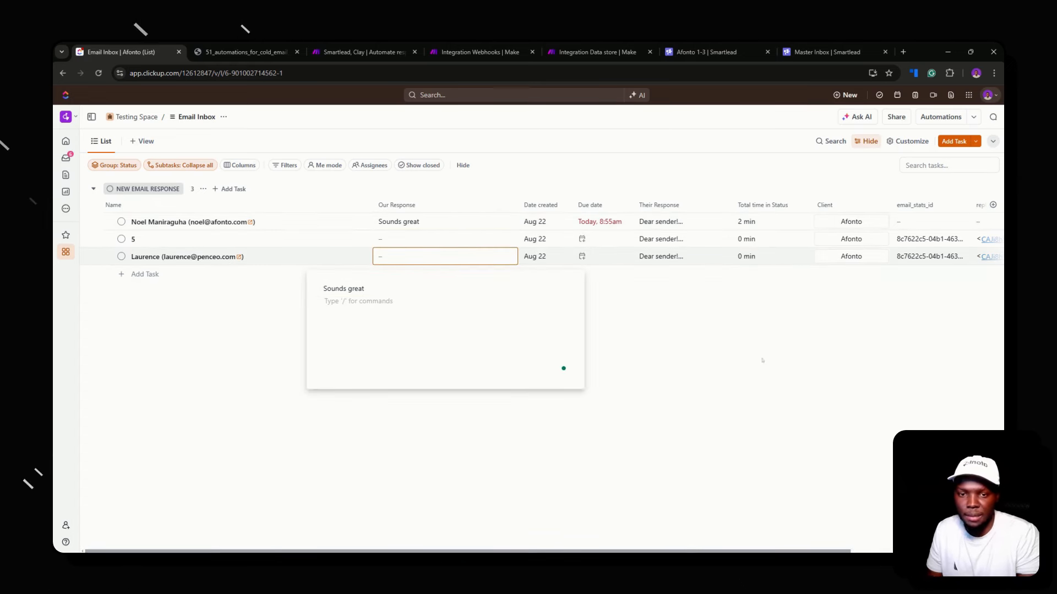
left_click(762, 361)
Start a new list automation with Status changes as its trigger
left_click(941, 117)
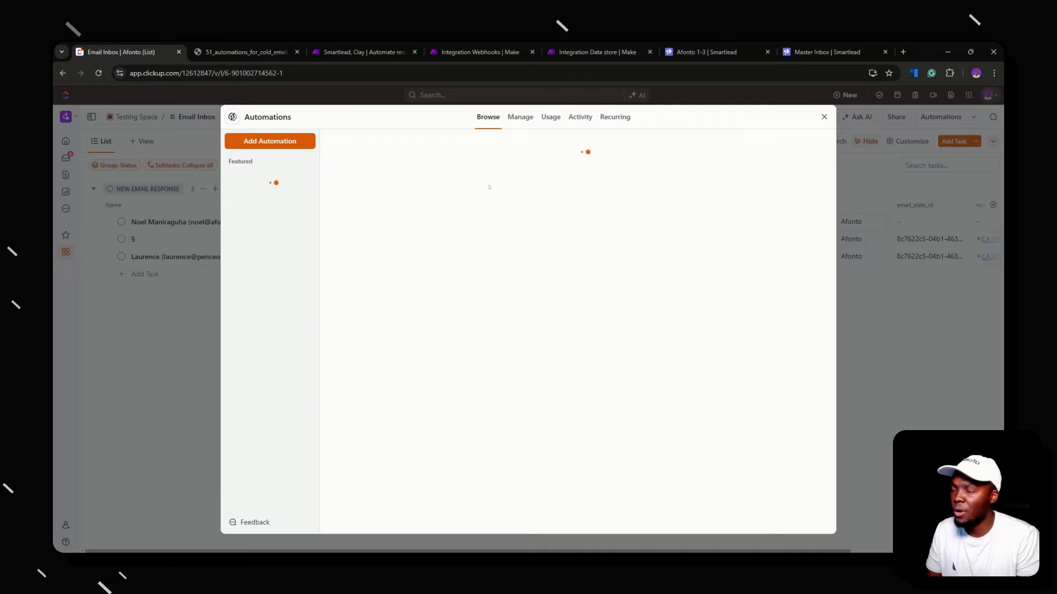
left_click(447, 248)
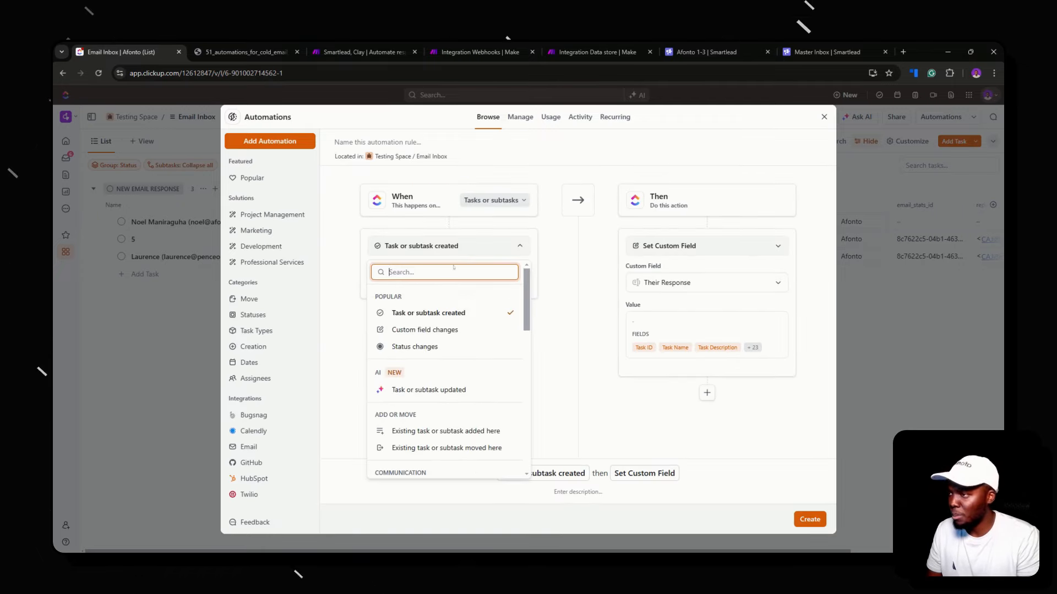
type("webh")
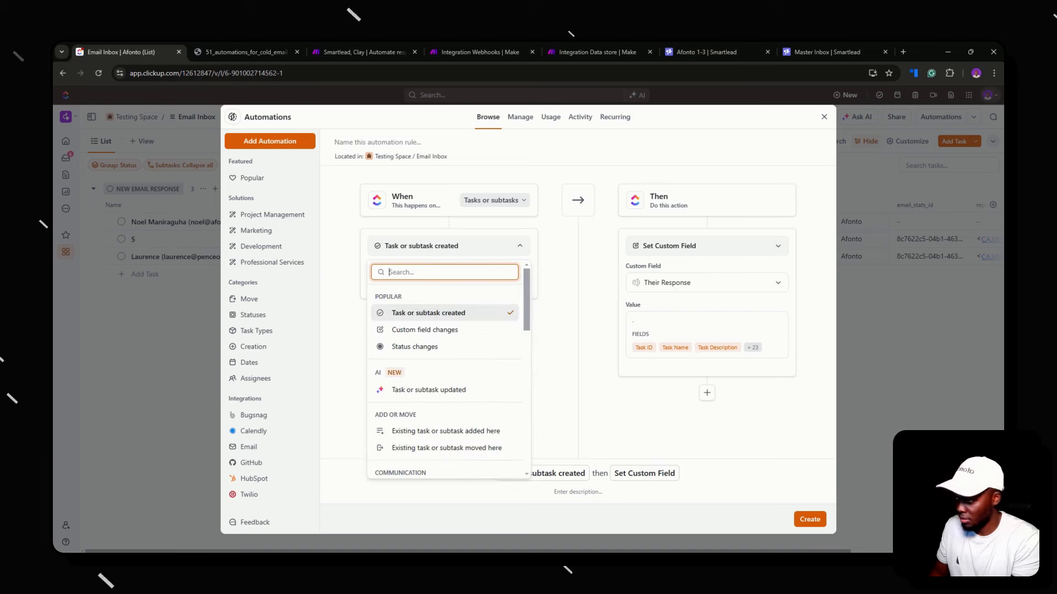
scroll(443, 381, "down", 10)
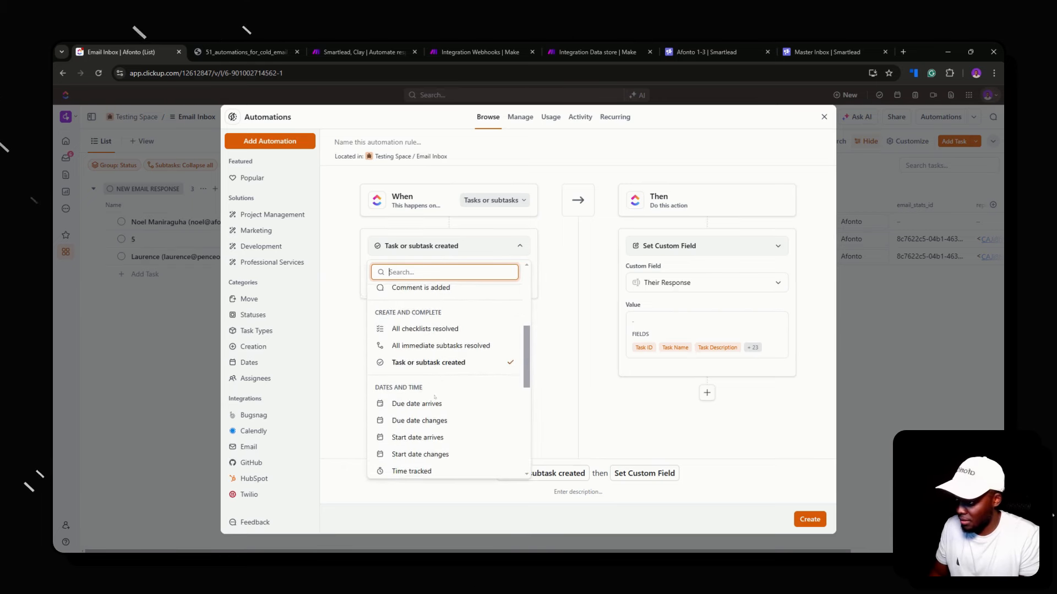
scroll(444, 382, "down", 5)
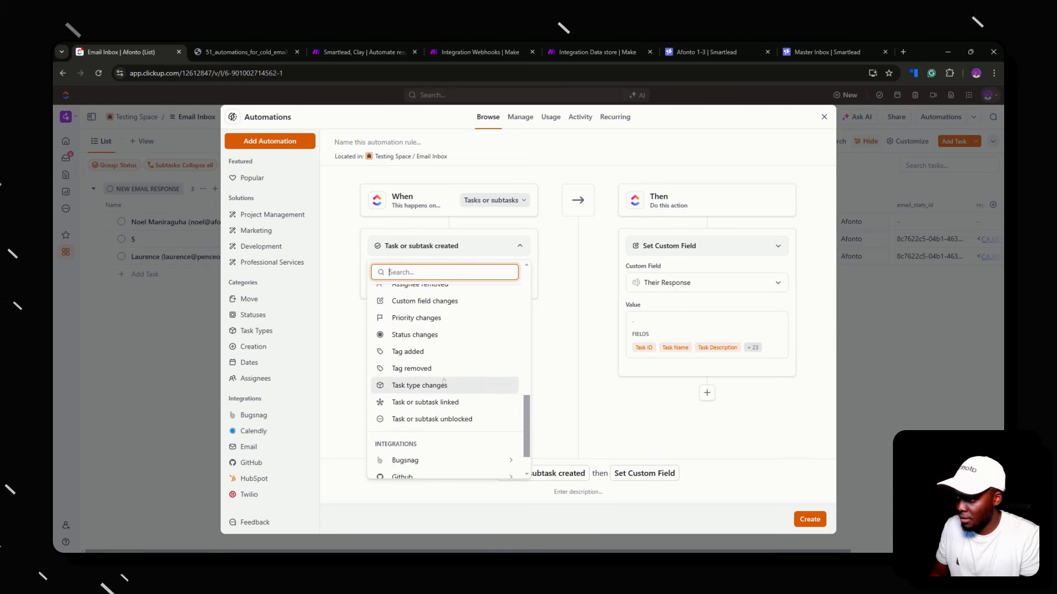
left_click(557, 241)
left_click(457, 245)
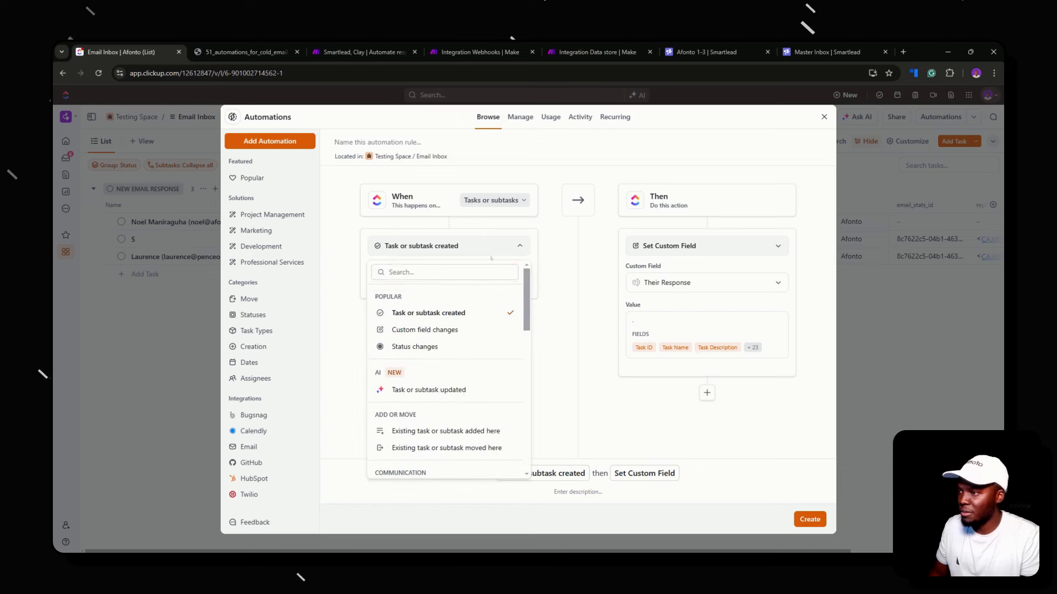
type("stat")
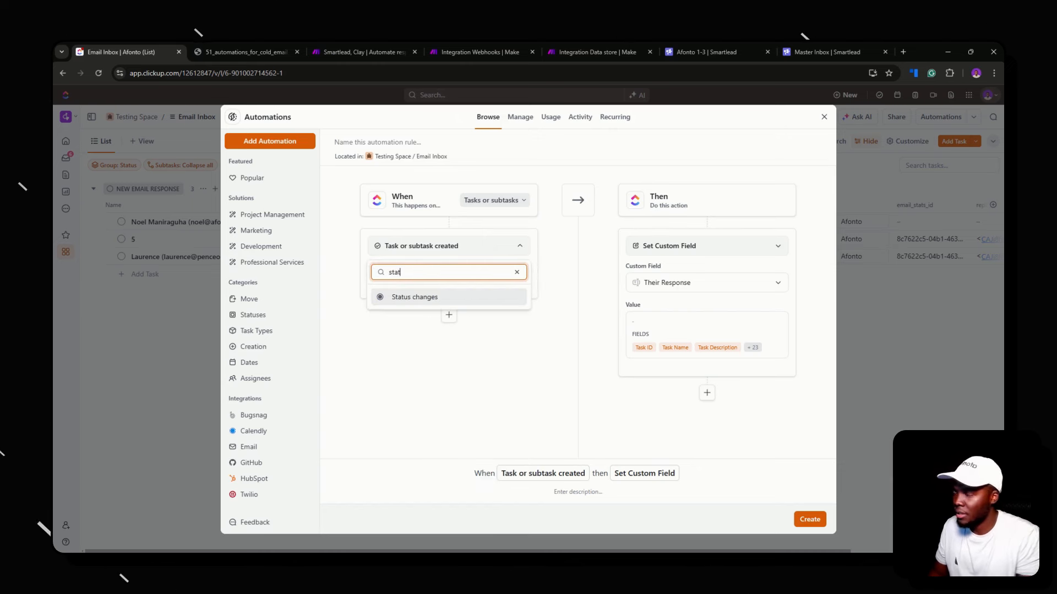
left_click(459, 297)
Fire the automation on change to SEND TO PROSPECT, with Call webhook as the action
left_click(454, 286)
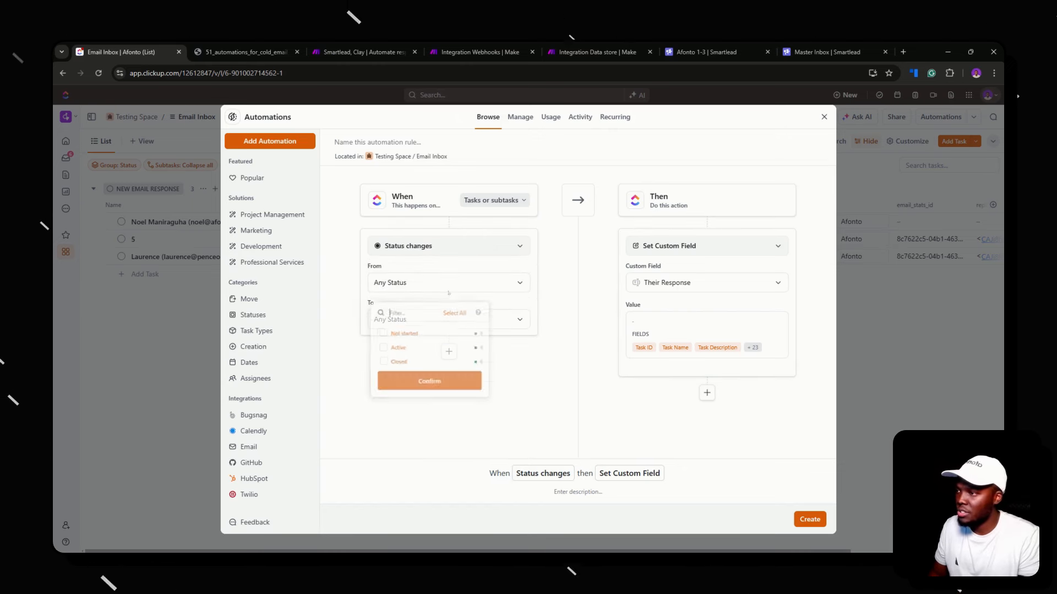
left_click(506, 313)
left_click(506, 319)
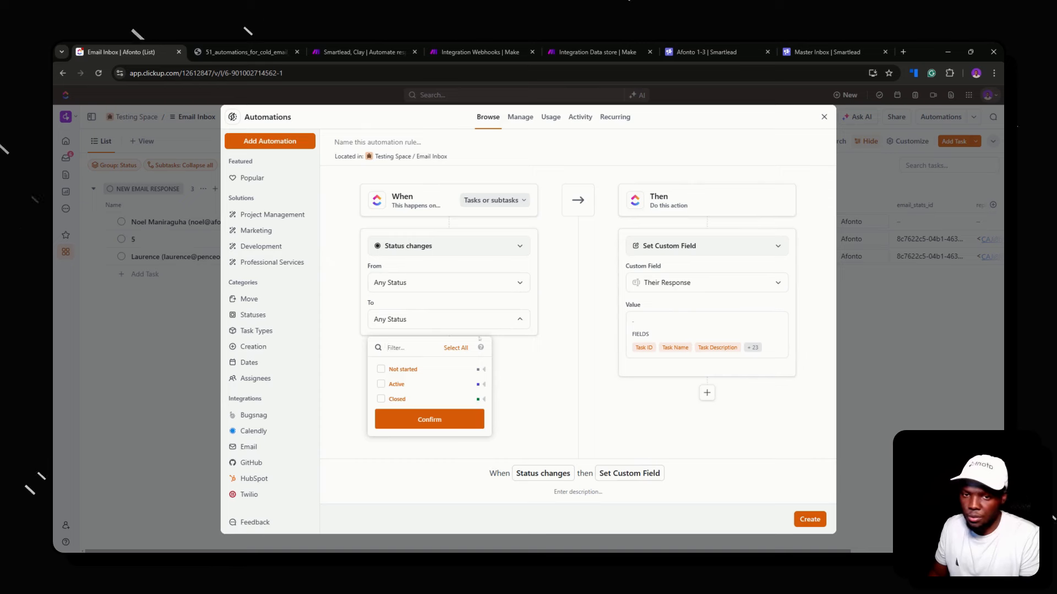
left_click(381, 398)
left_click(429, 419)
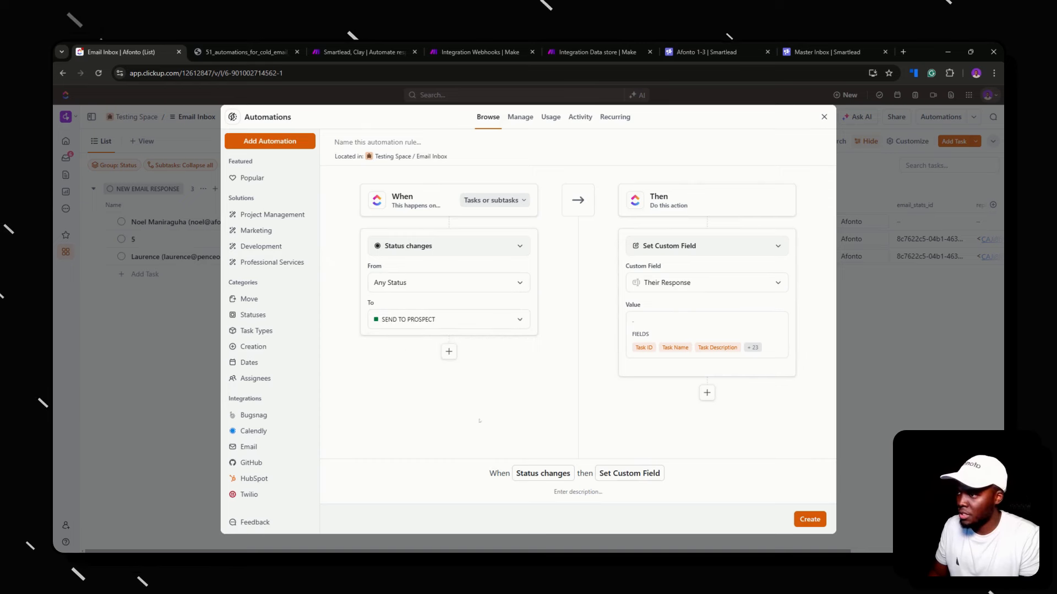
left_click(678, 247)
type("w")
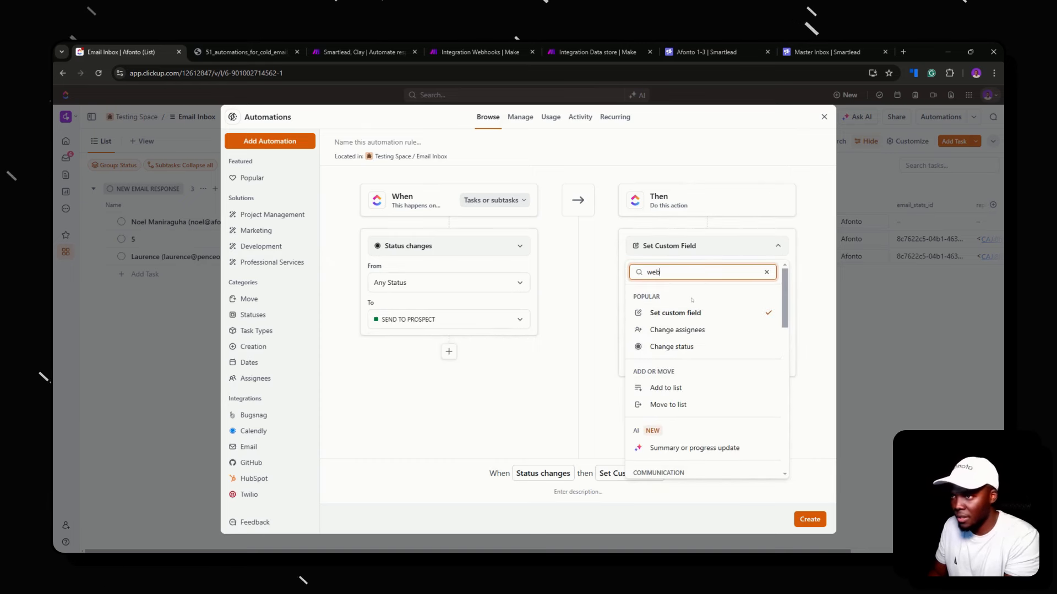
type("eb")
left_click(692, 297)
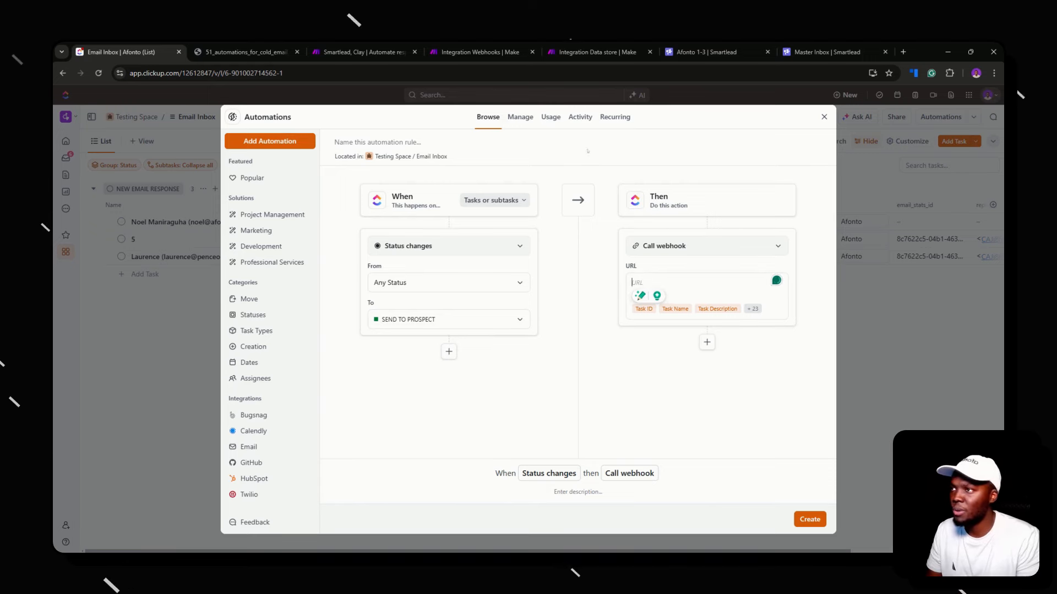
left_click(479, 52)
left_click(597, 51)
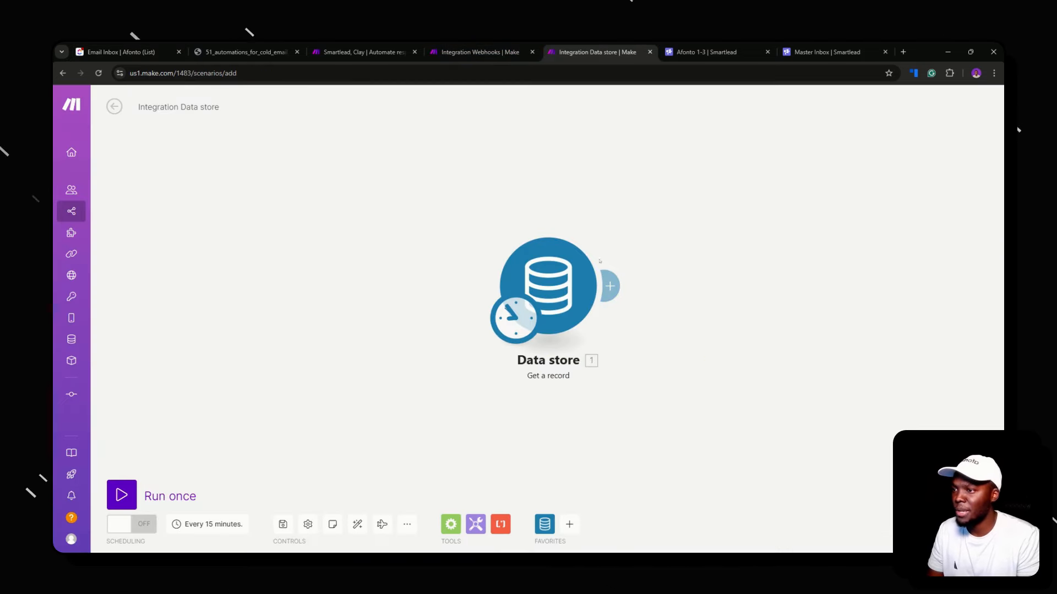
Delete the Data store Get a record module, leaving an empty integration
right_click(531, 288)
left_click(568, 419)
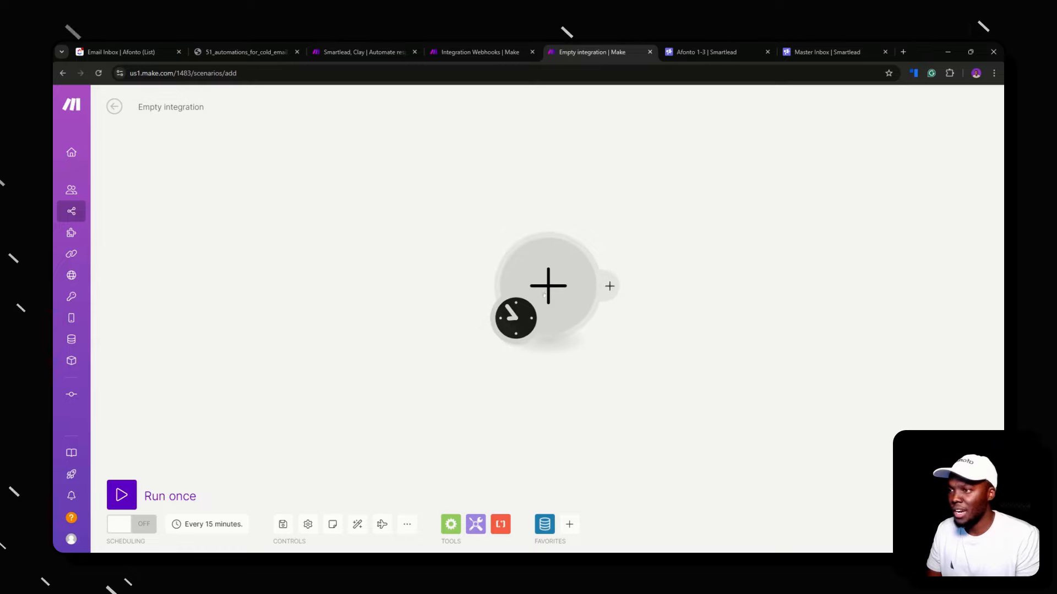
left_click(548, 285)
left_click(479, 52)
left_click(374, 52)
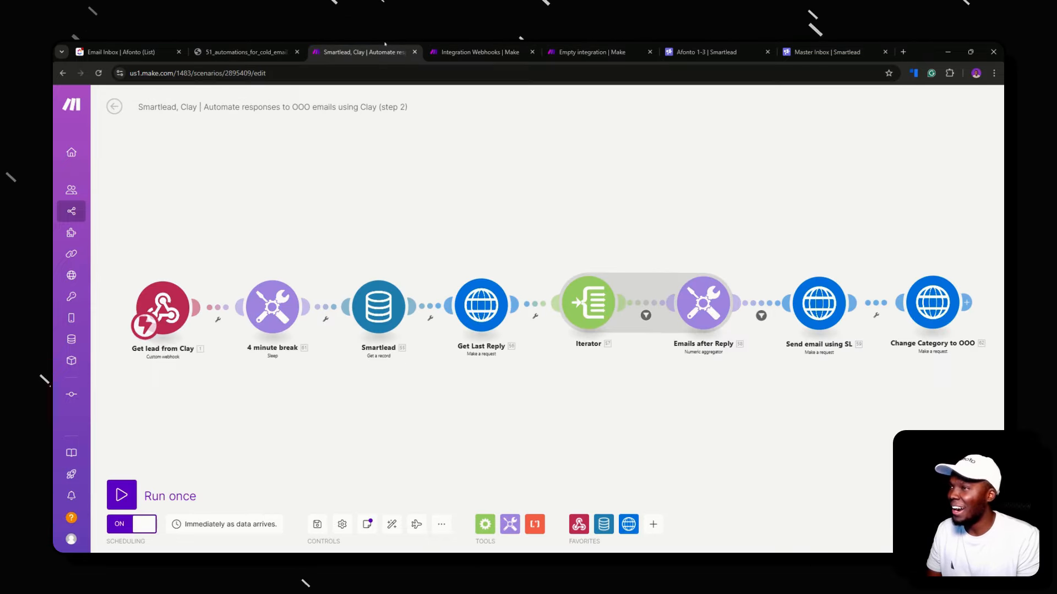
left_click(485, 52)
left_click(589, 51)
Inspect the Send email using SL request settings in the Smartlead, Clay scenario
left_click(380, 52)
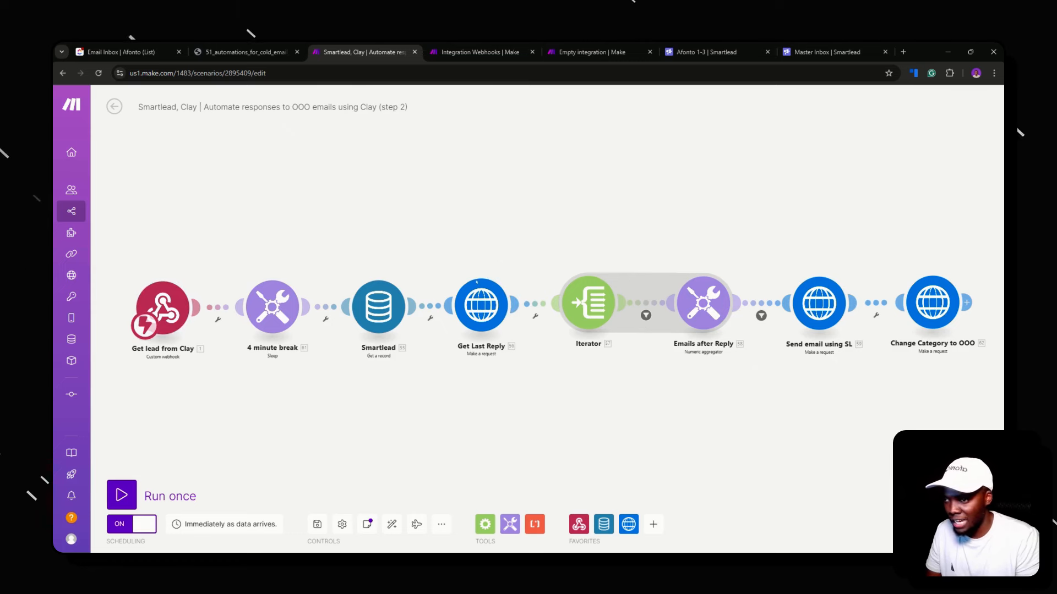
left_click(820, 304)
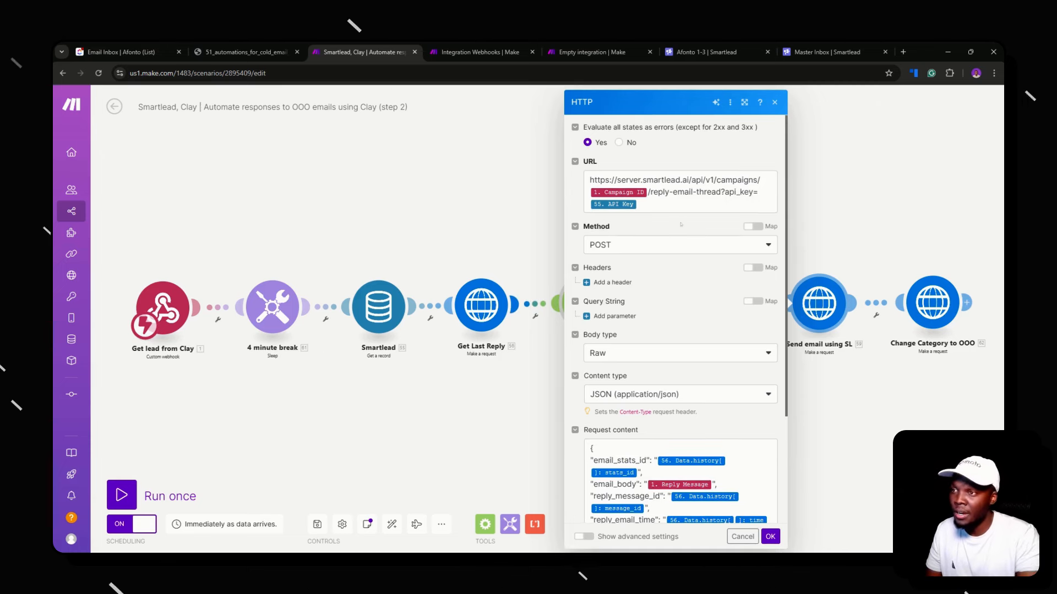
scroll(681, 224, "down", 1)
scroll(676, 319, "down", 3)
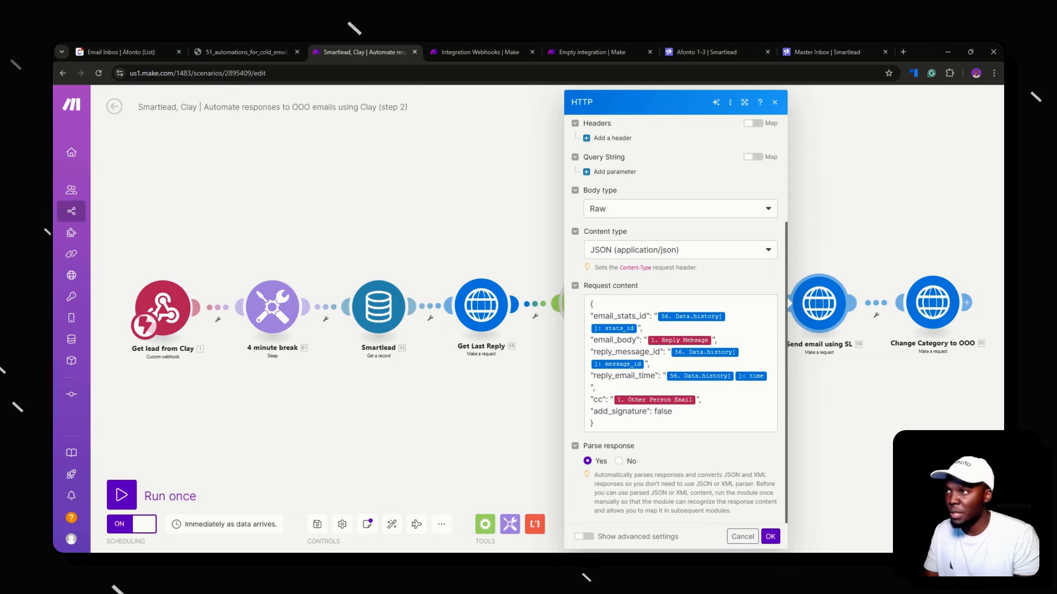
left_click(481, 51)
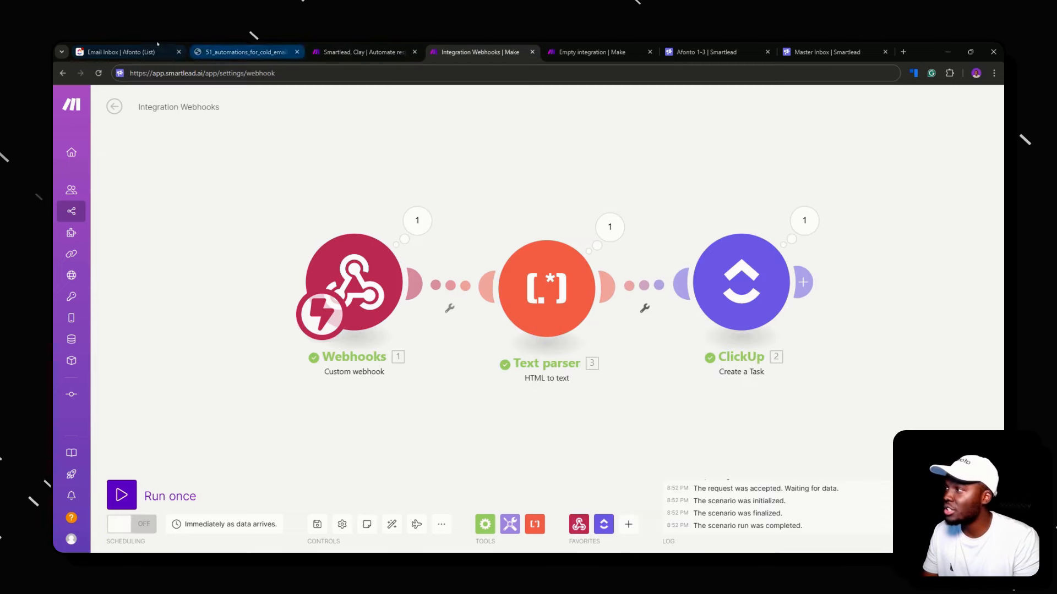
Close ClickUp's Automations dialog, check the Make tabs, then return to the Email Inbox list
left_click(121, 52)
left_click(824, 117)
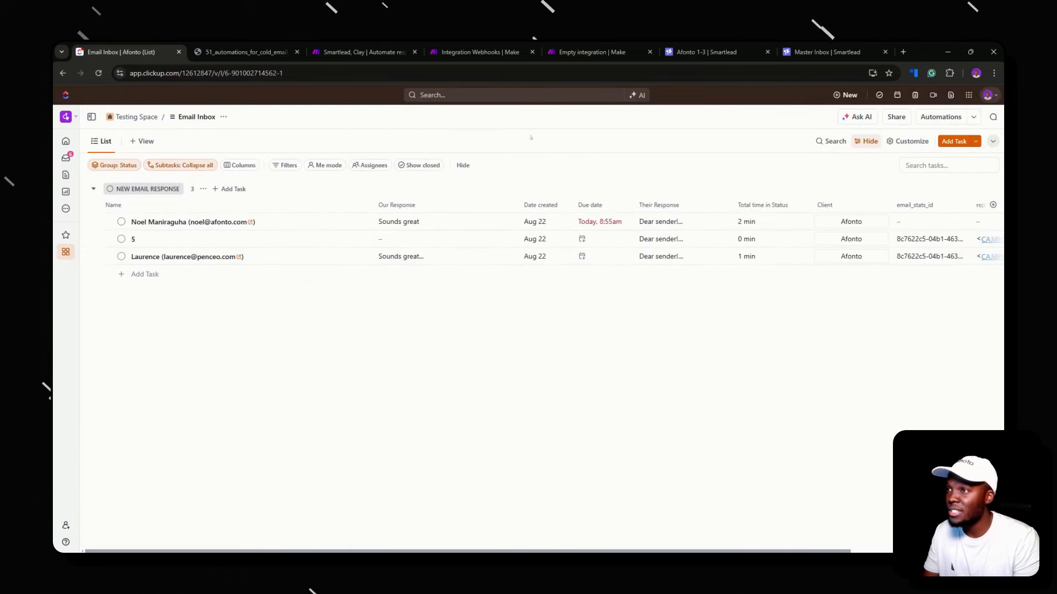
left_click(586, 52)
left_click(379, 51)
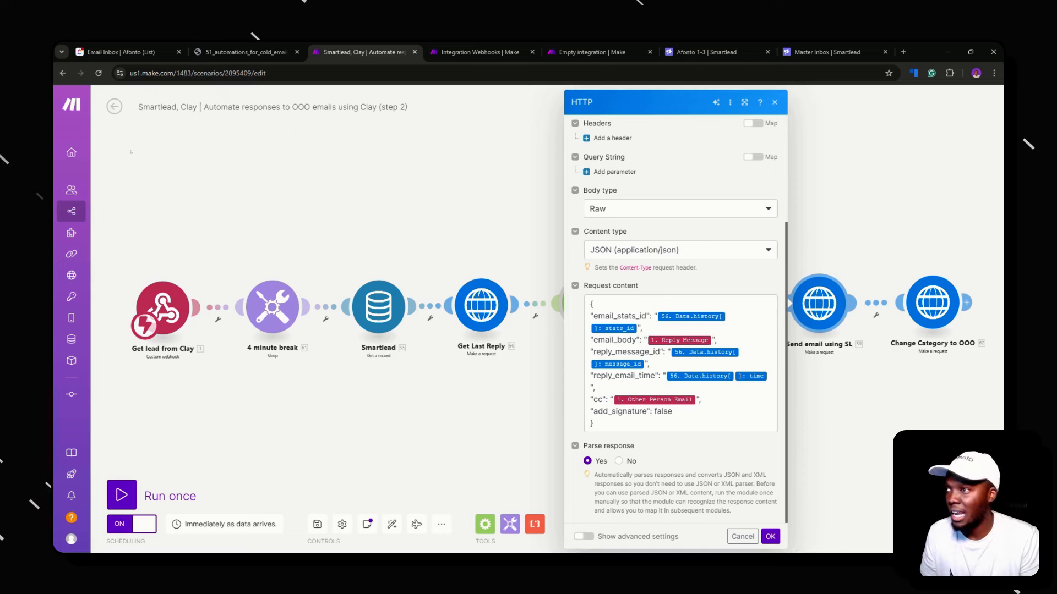
left_click(121, 51)
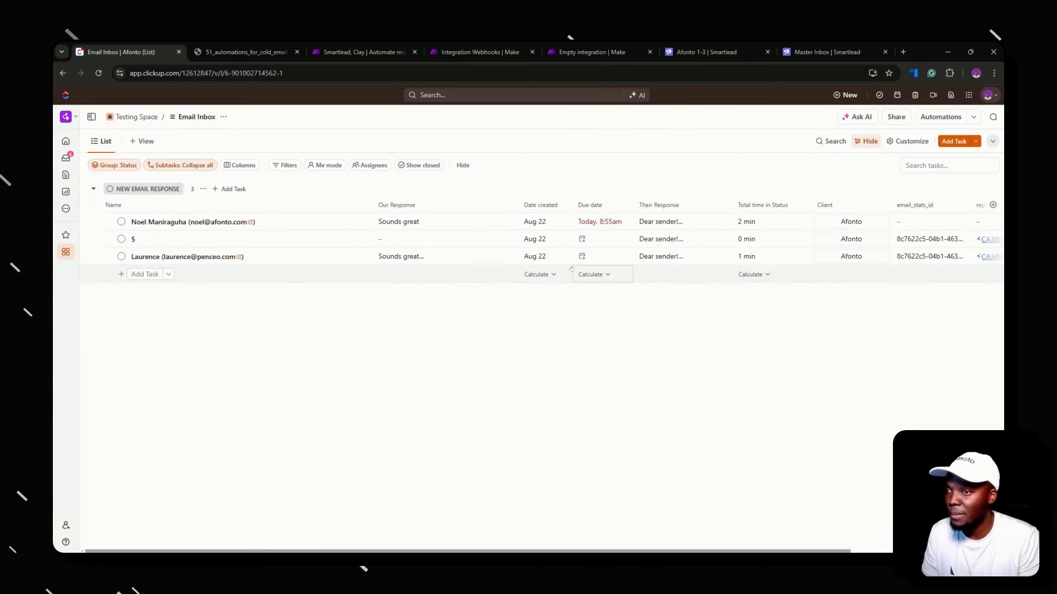